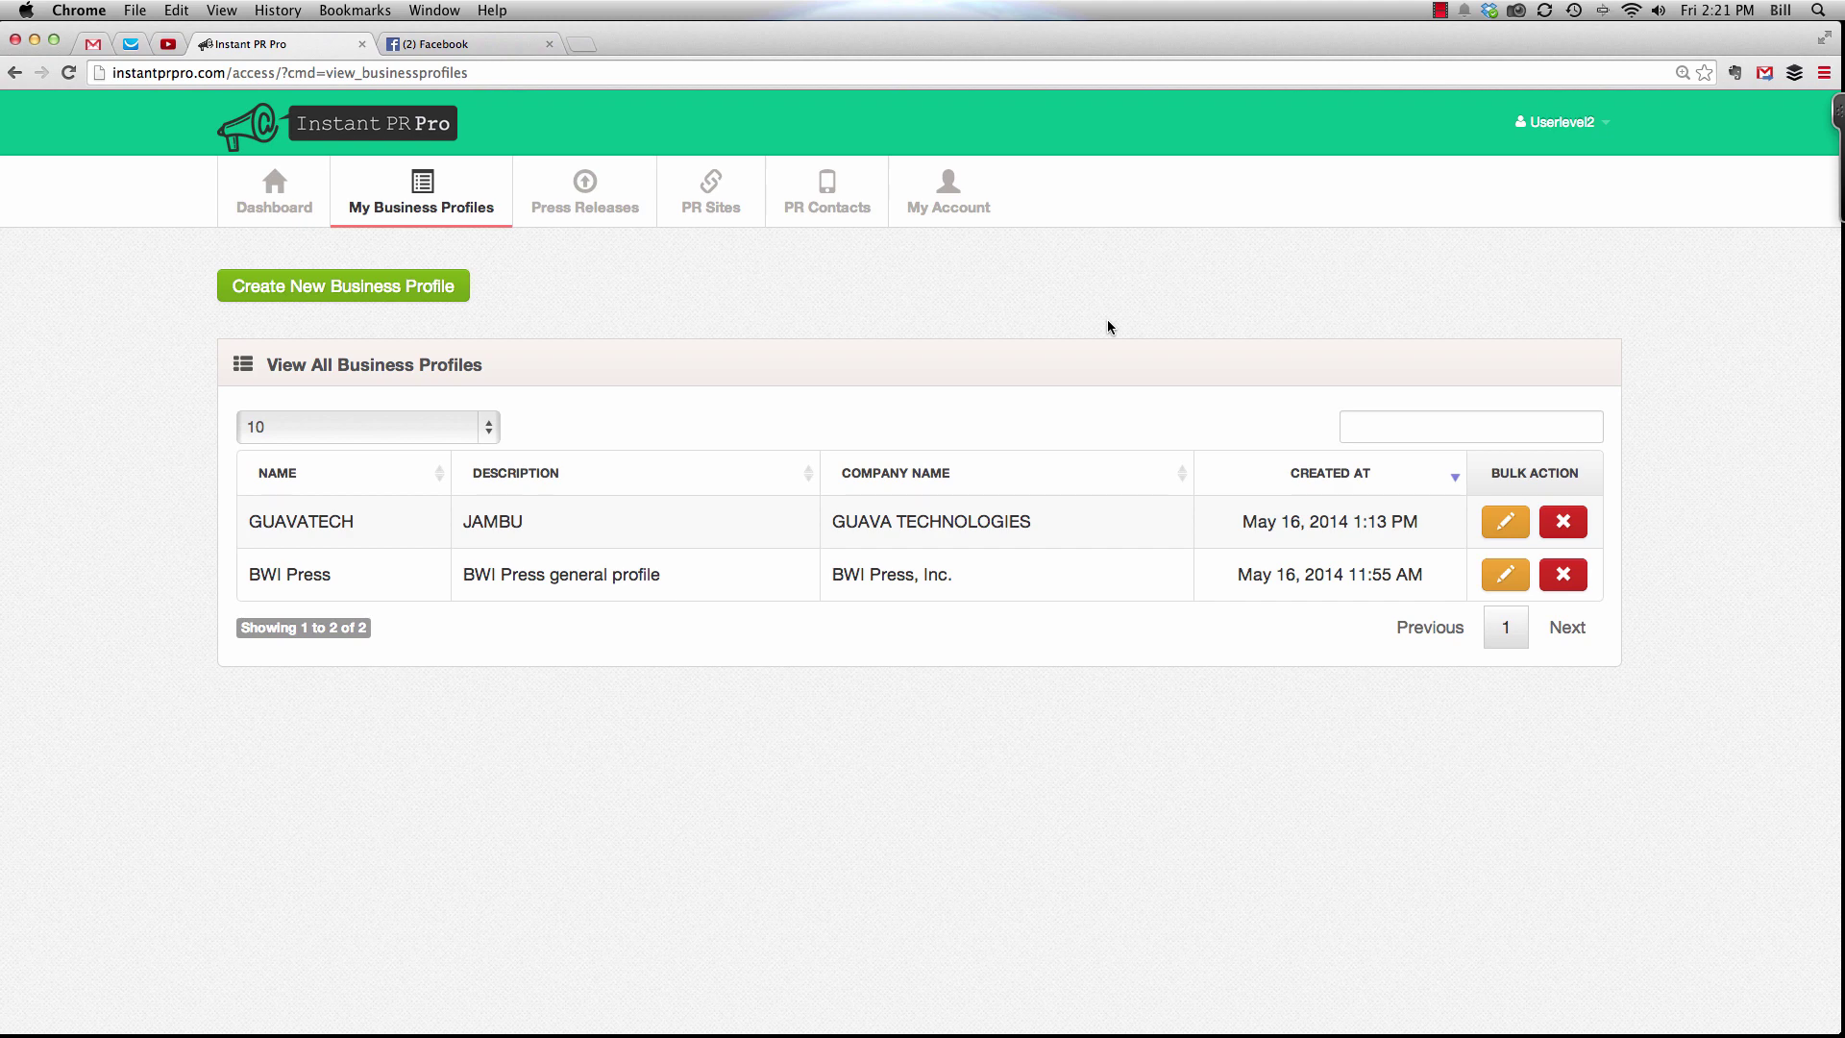
Step: Start a new business profile from the dashboard, naming it "Test Profile" and describing it as the account holder's test profile
click(273, 185)
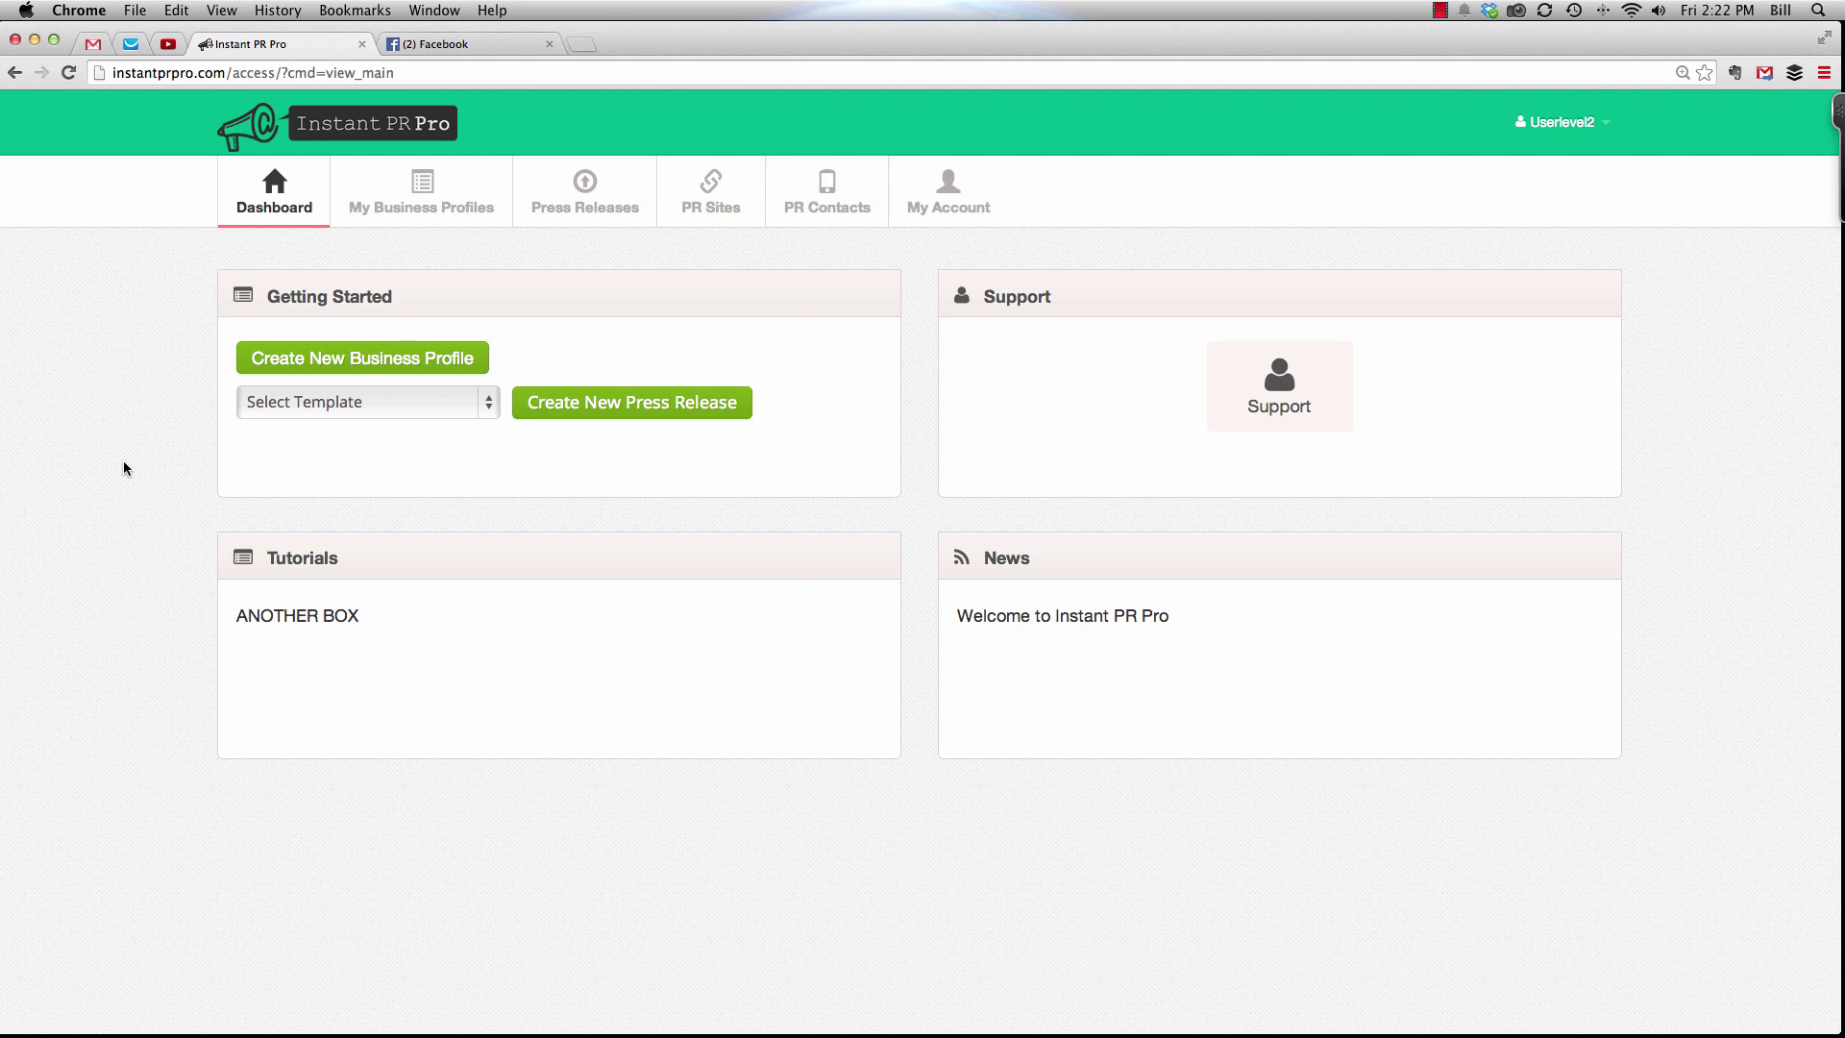
click(454, 361)
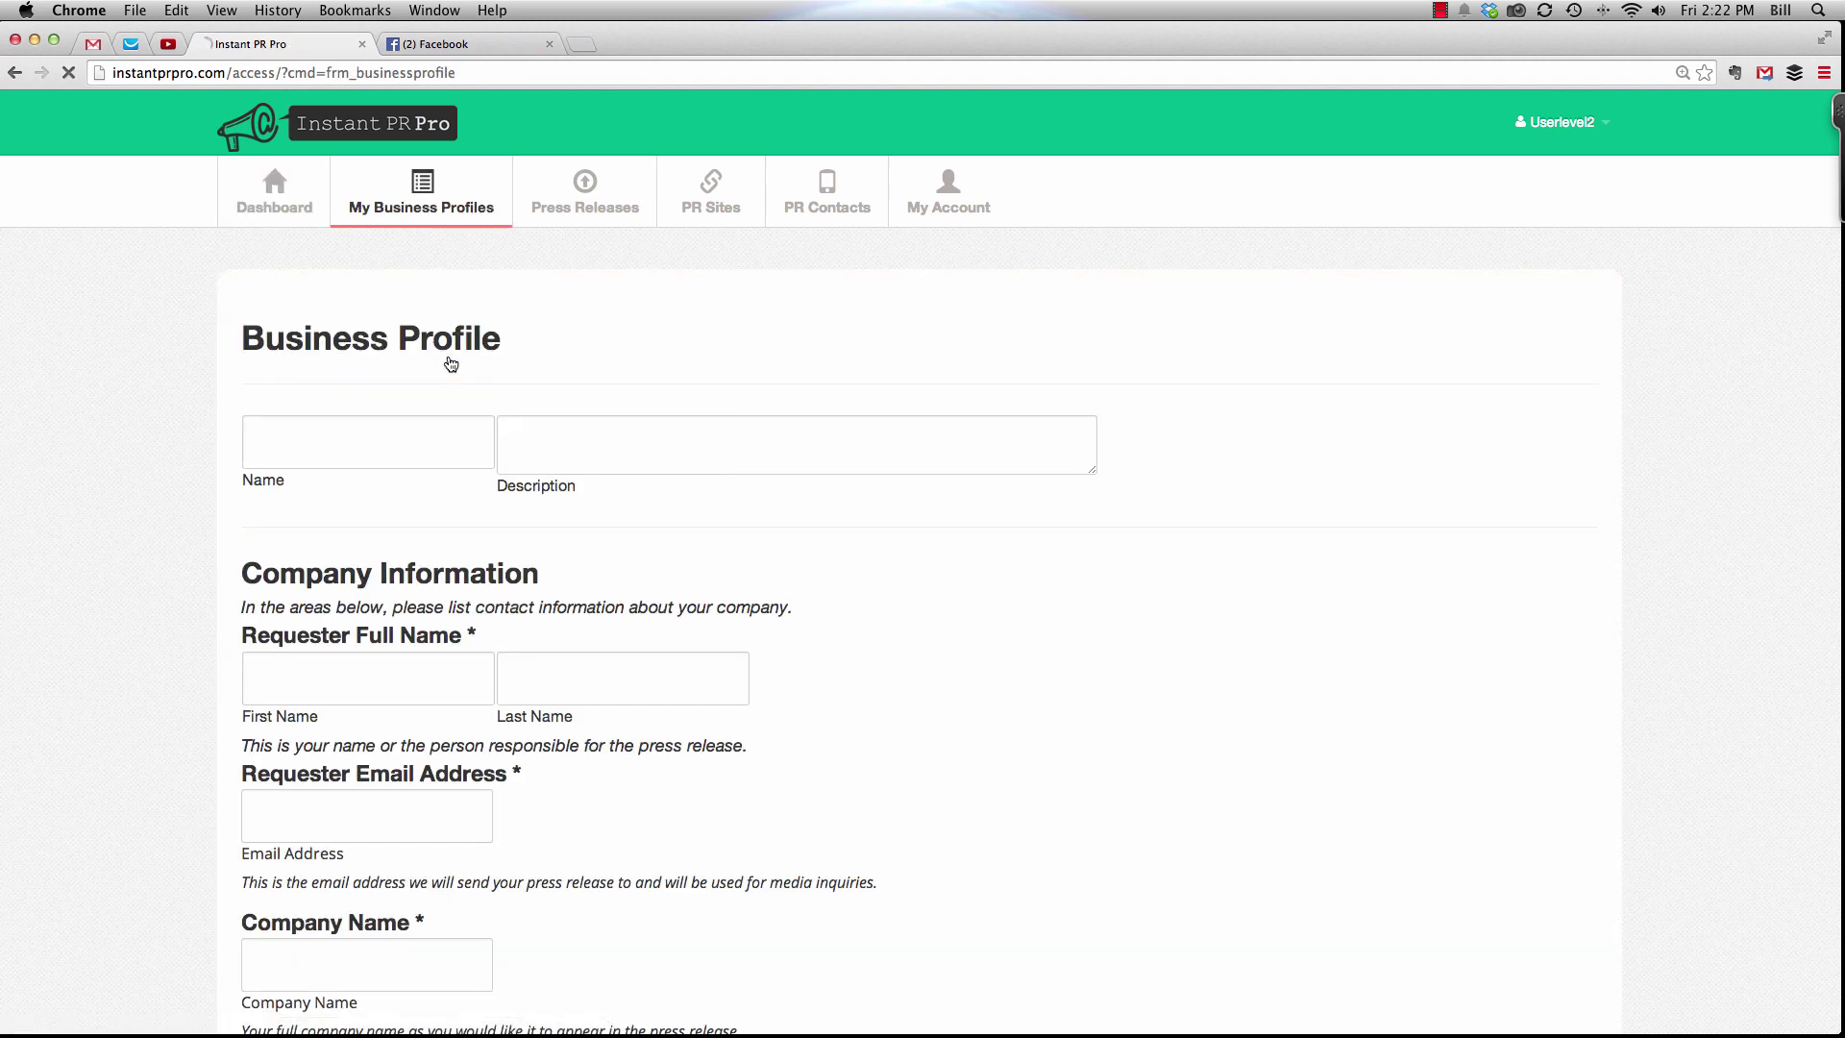
click(348, 441)
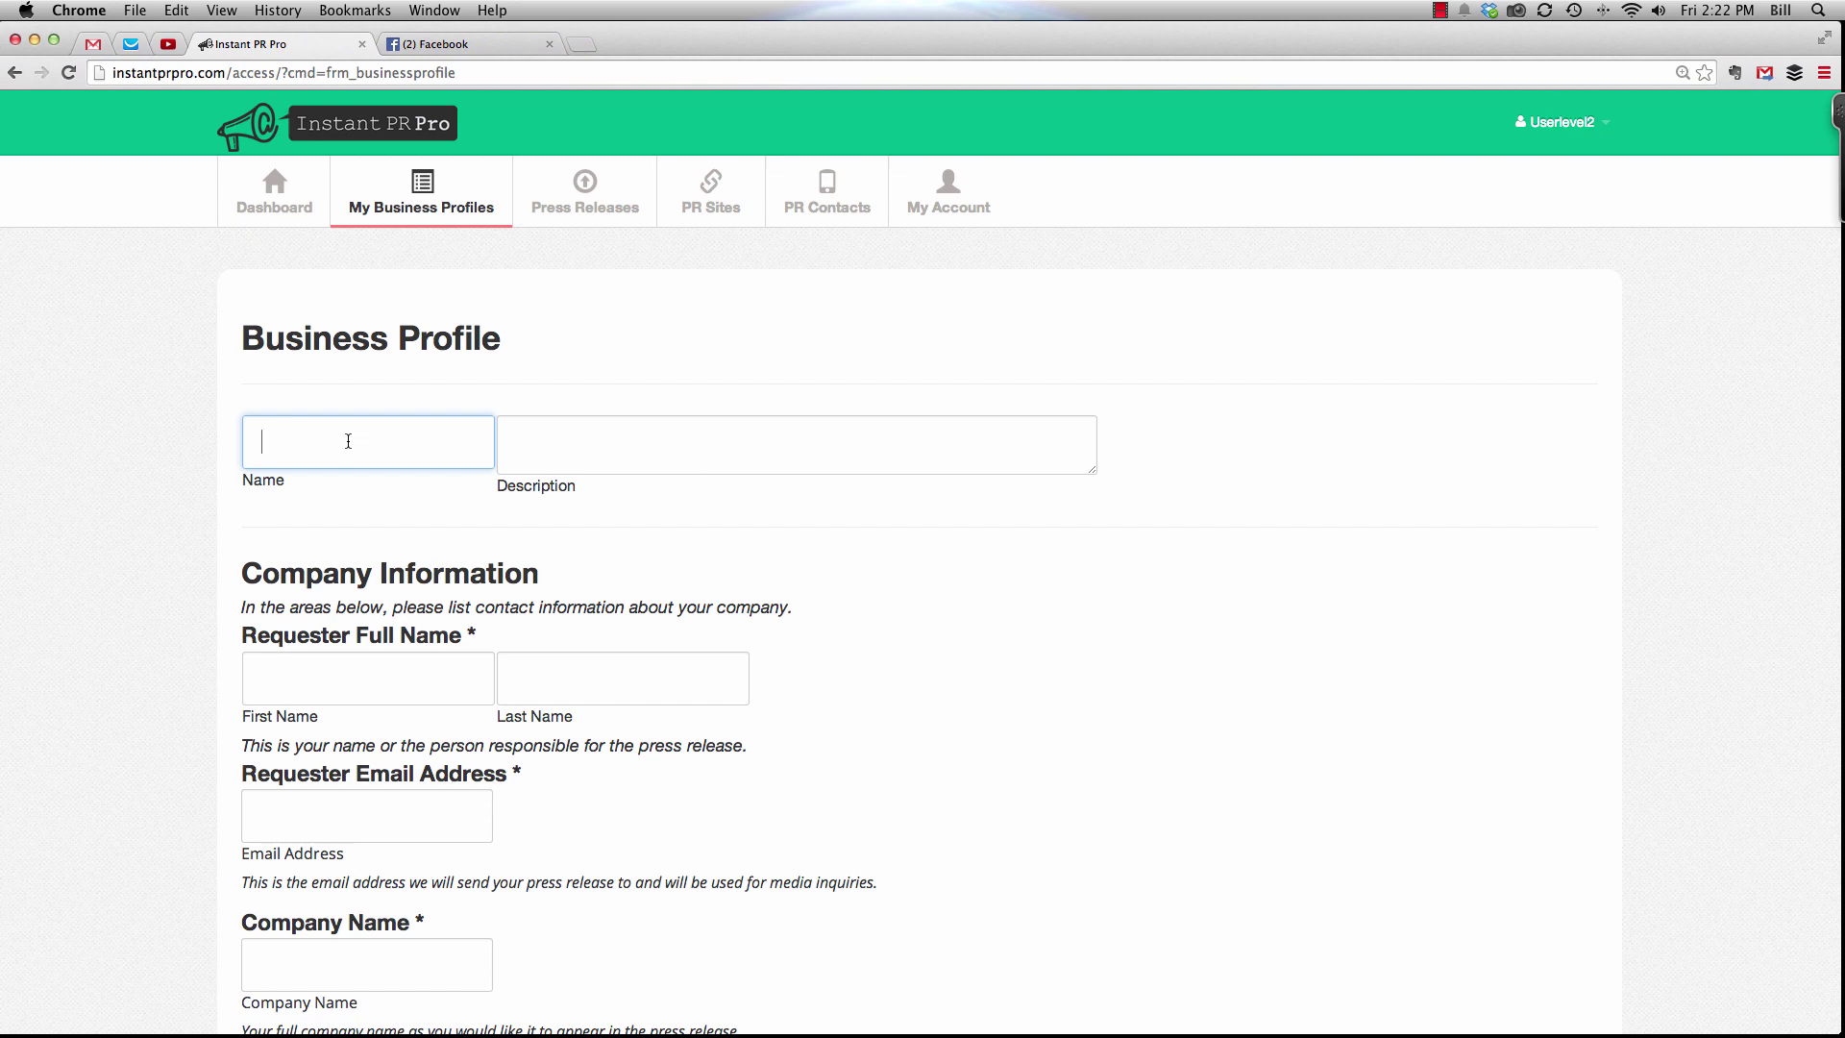
text(Test Profile)
key(Tab)
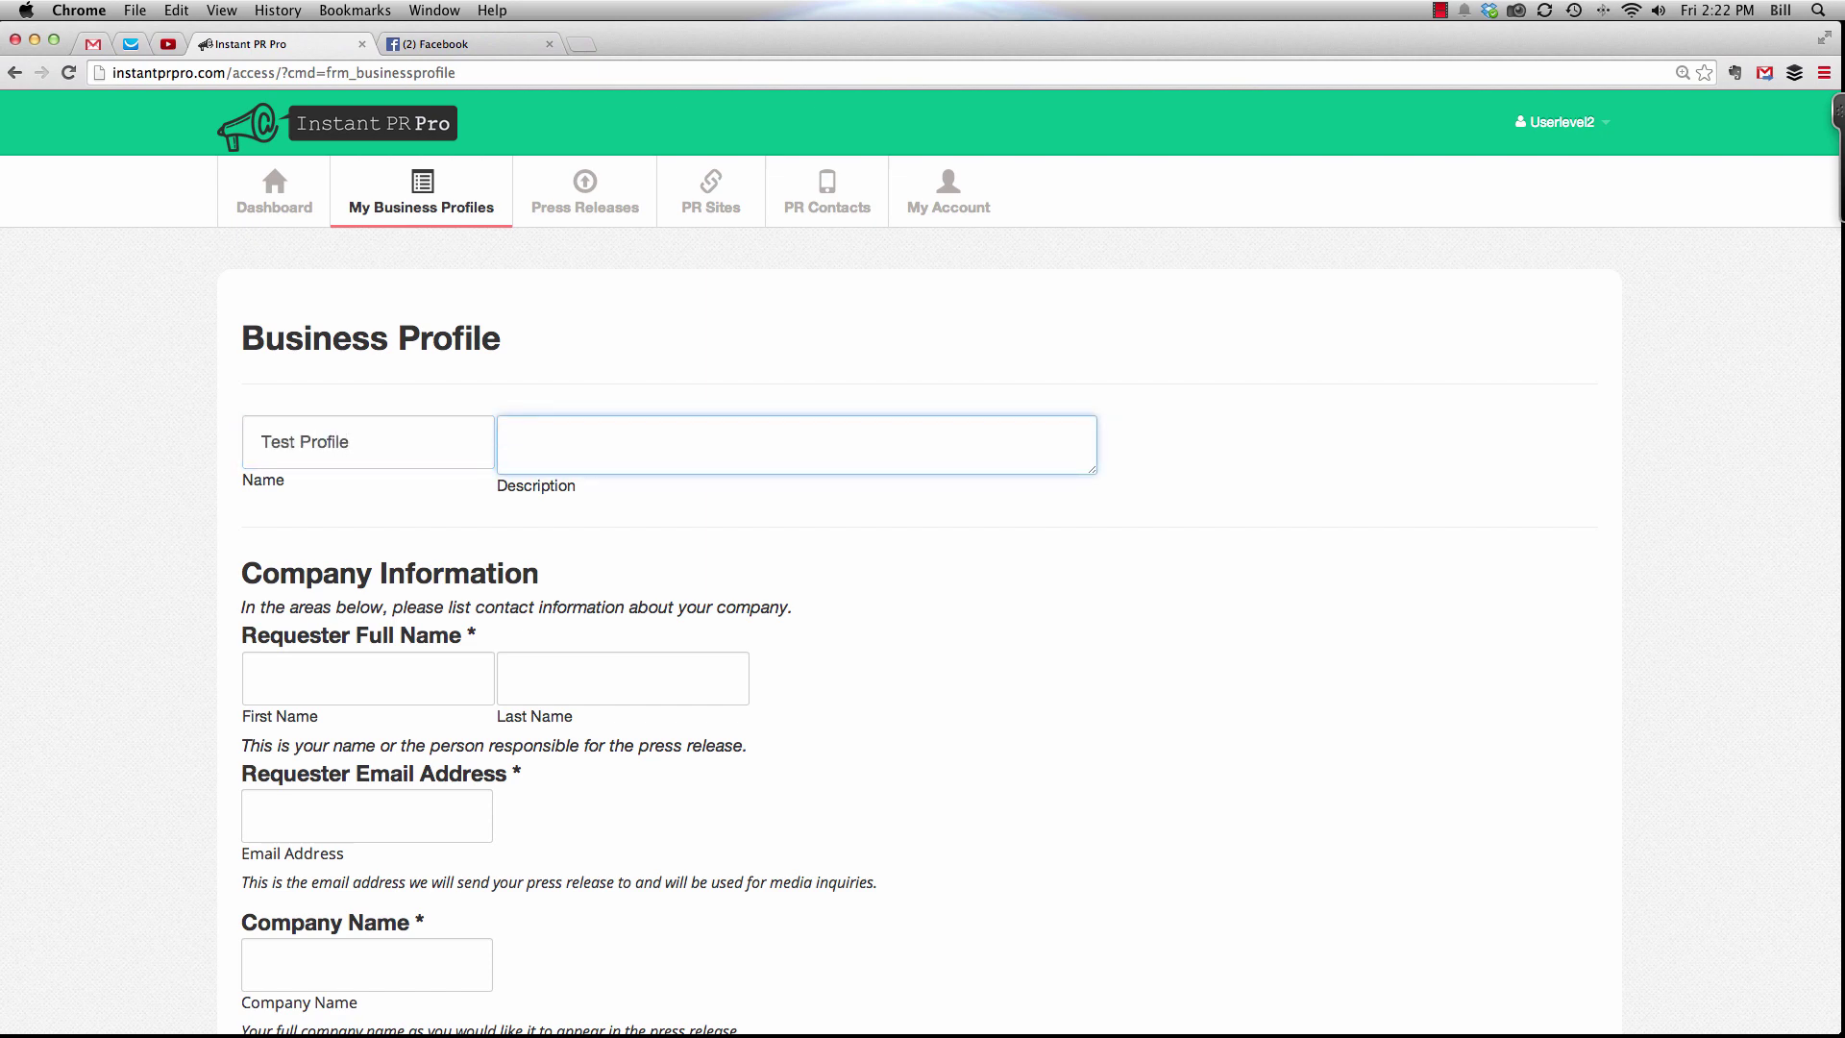
text(Bill's test )
text(prod)
key(BackSpace)
text(file)
click(1294, 488)
Step: Examine the requester fields under Company Information, highlighting the note on whose name belongs in the press release
scroll(1189, 569, down, 5)
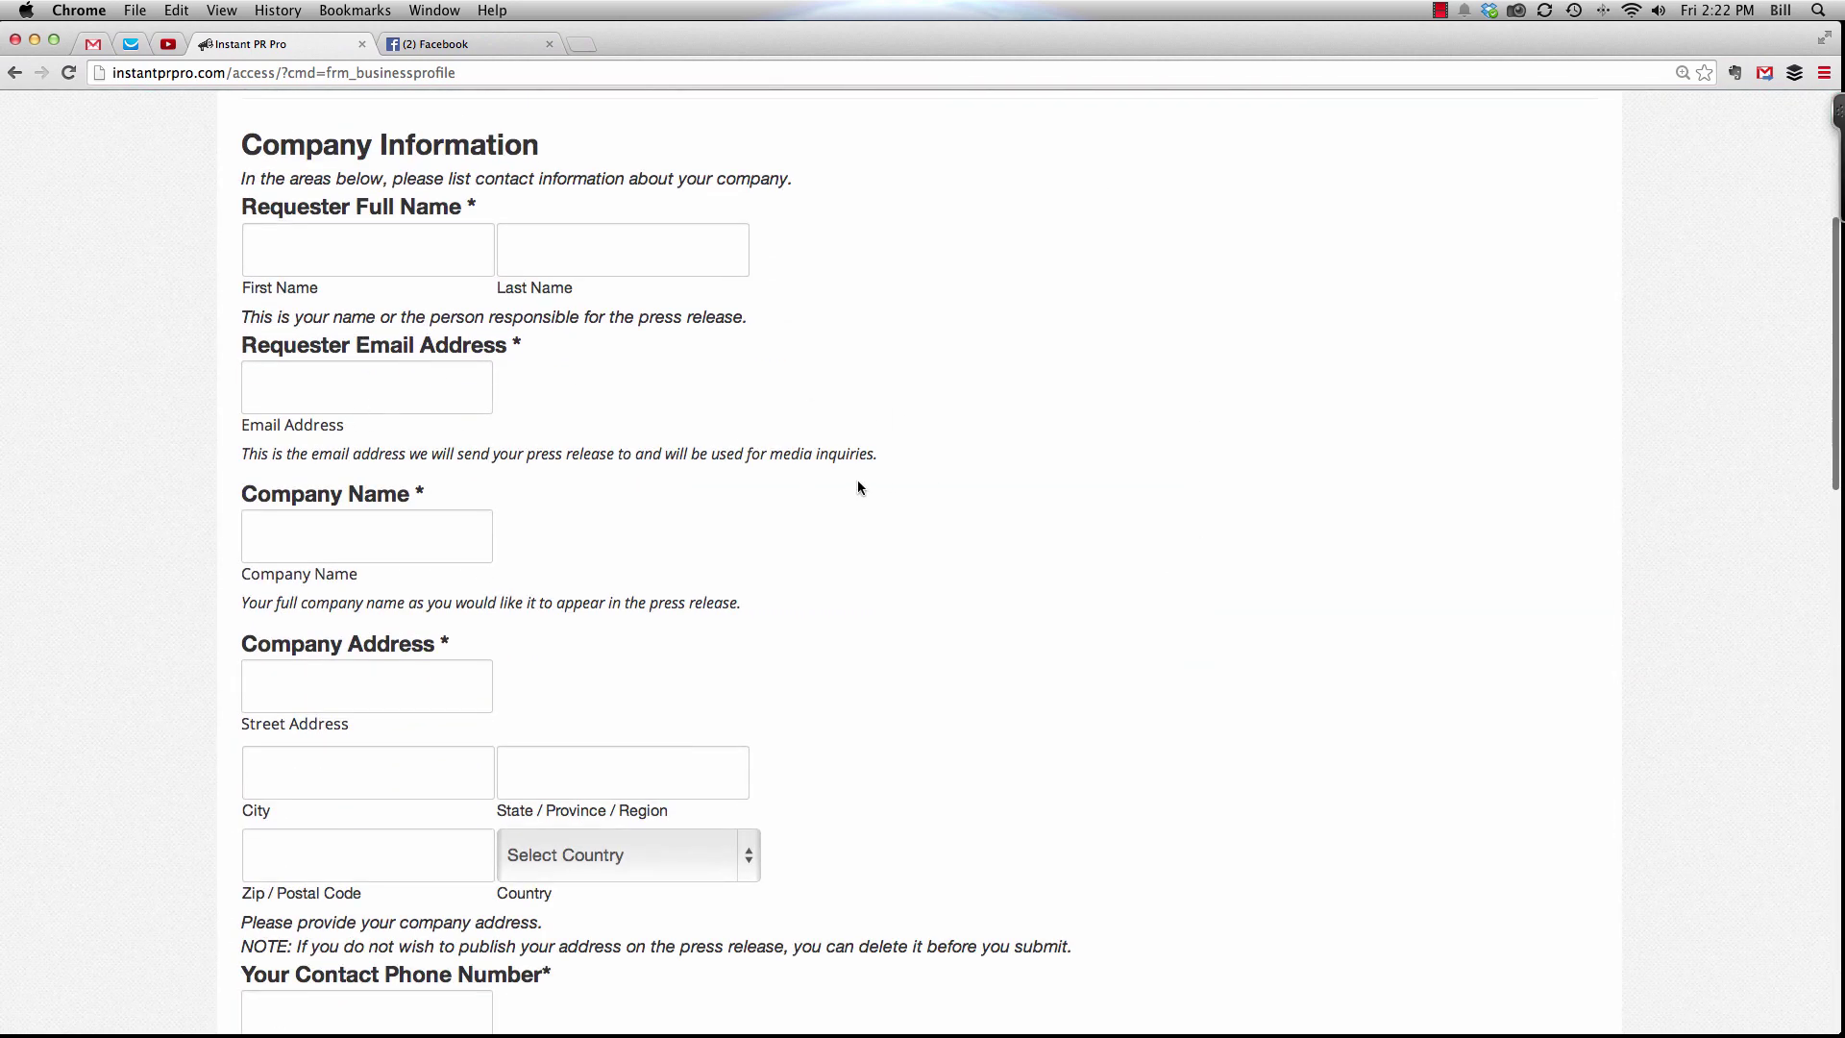
scroll(848, 481, down, 2)
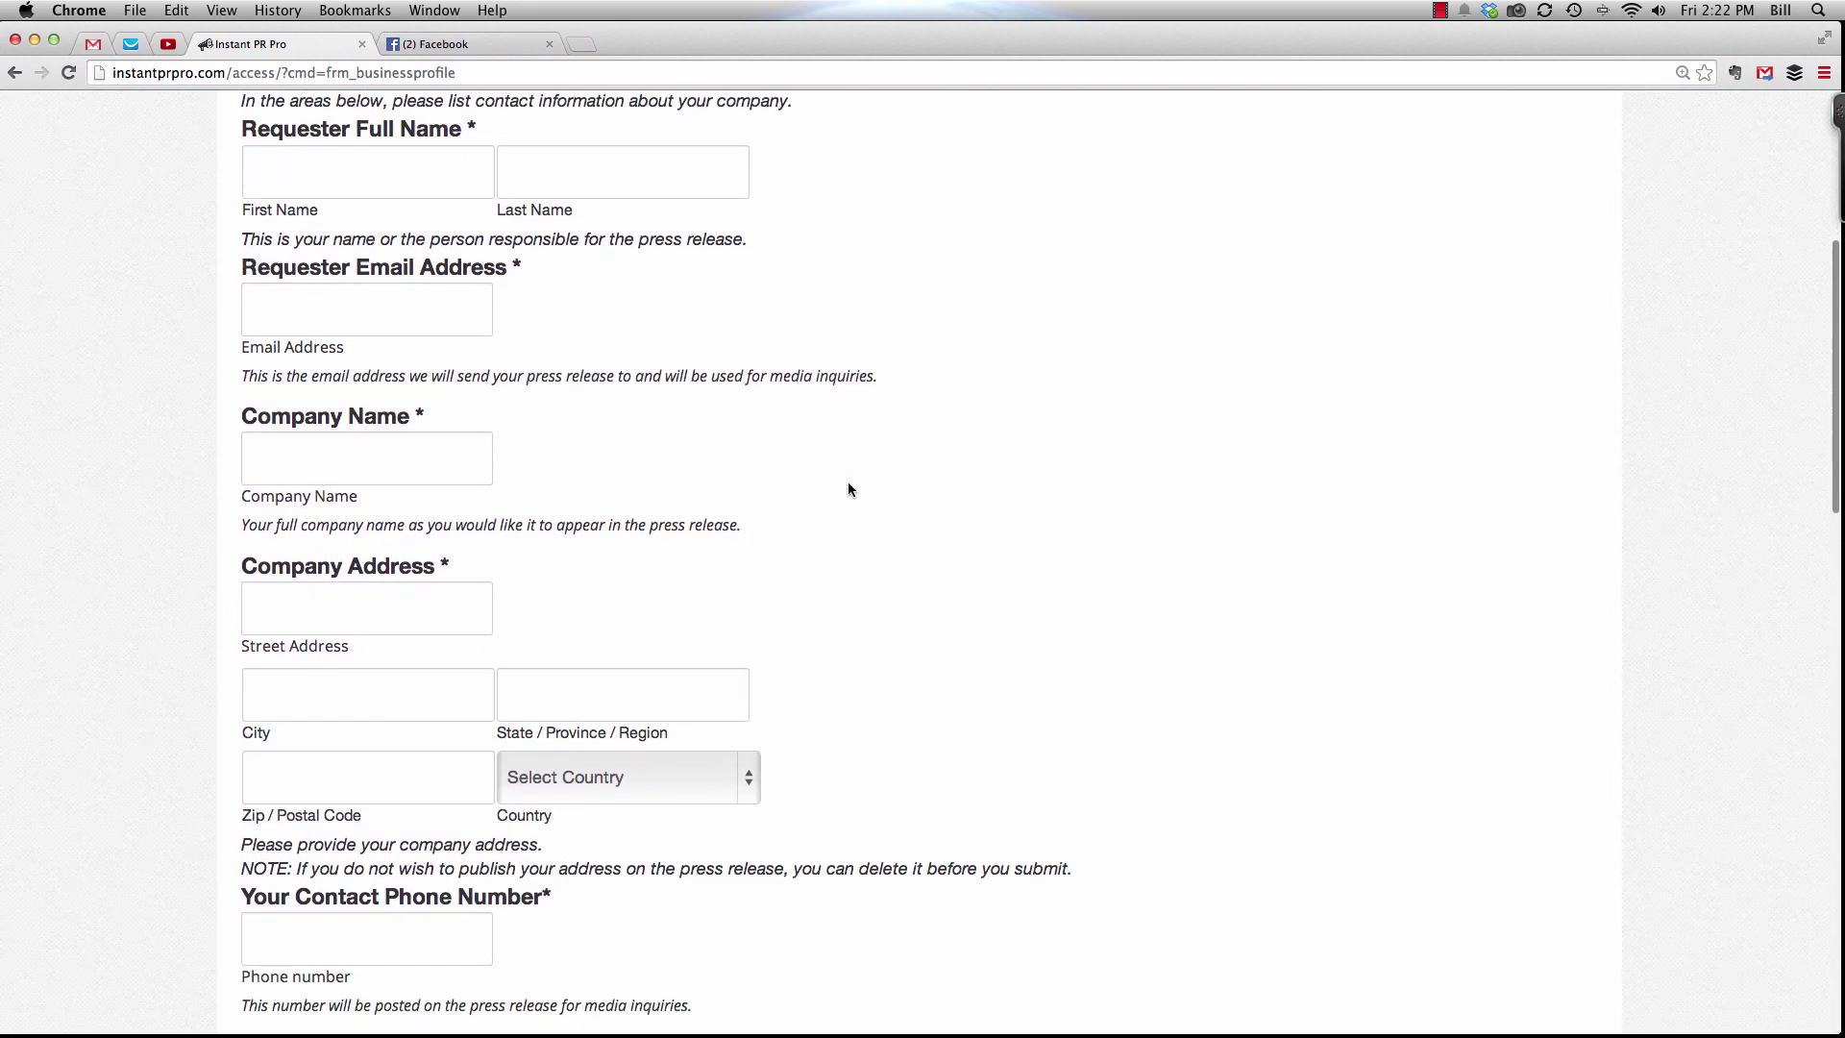
scroll(847, 482, up, 1)
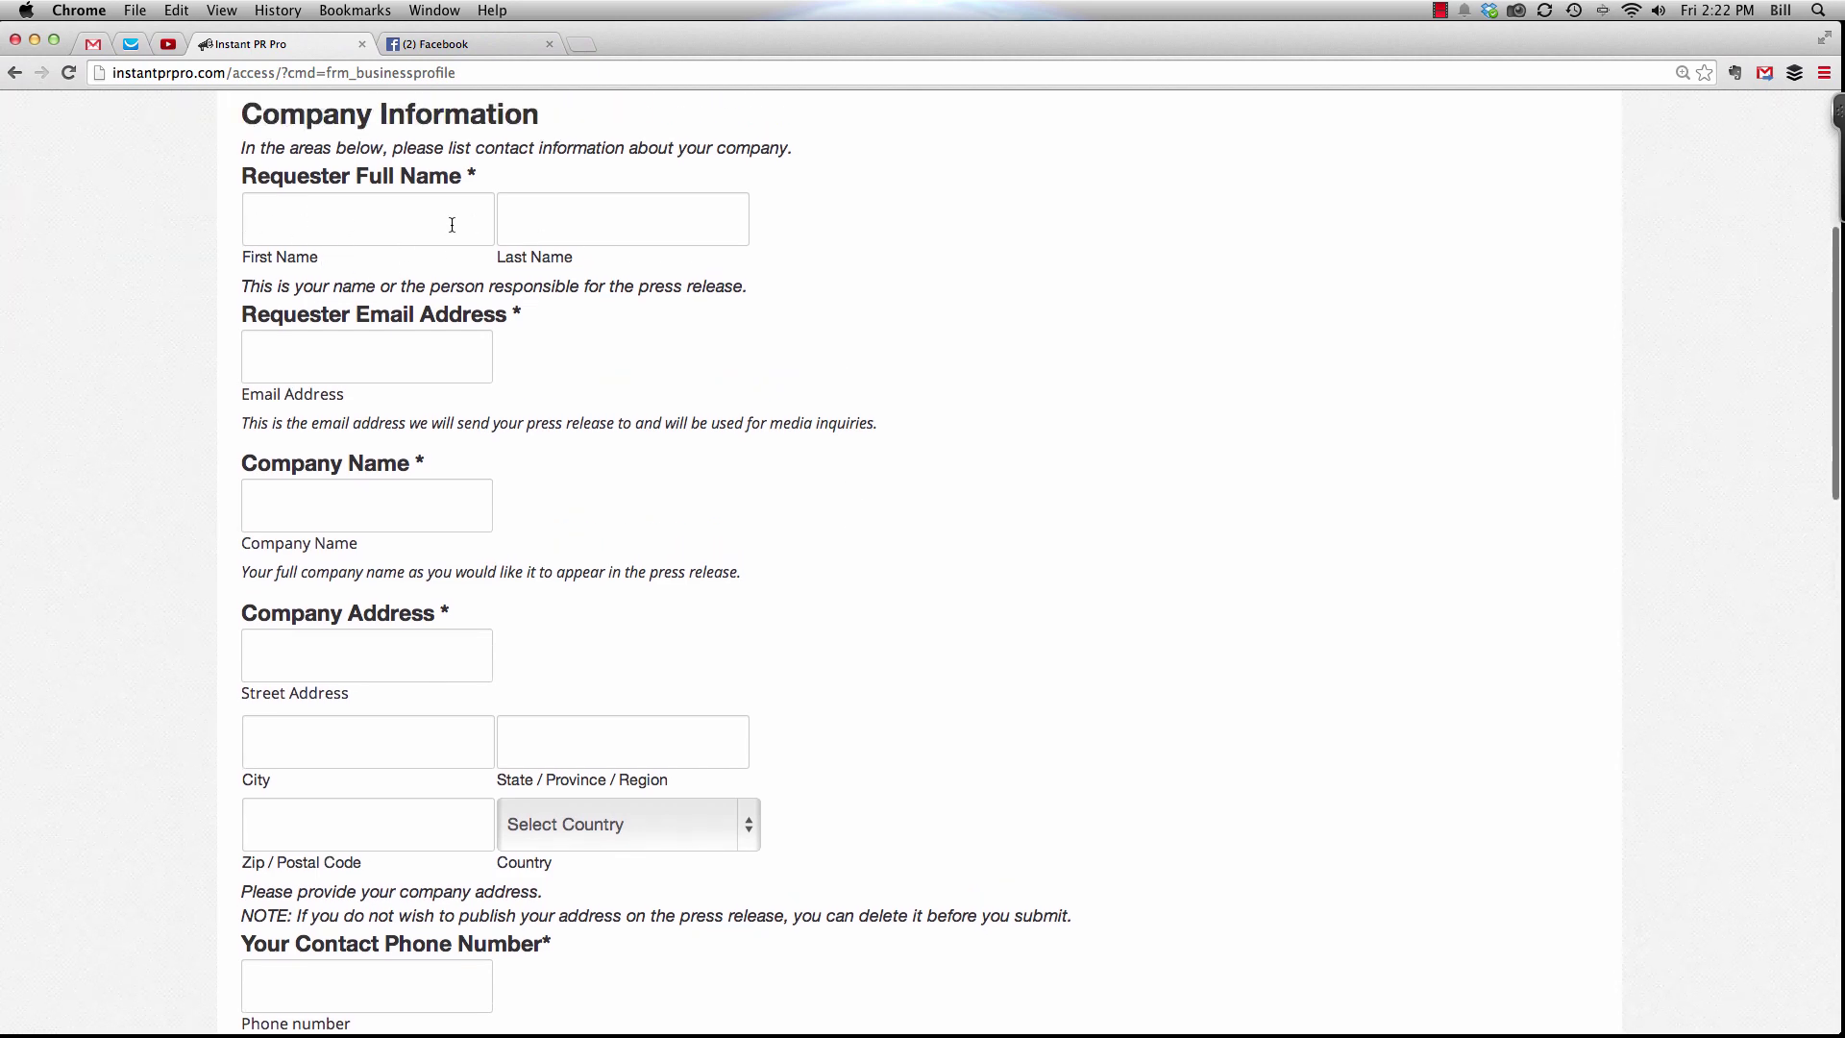
drag(242, 285, 759, 290)
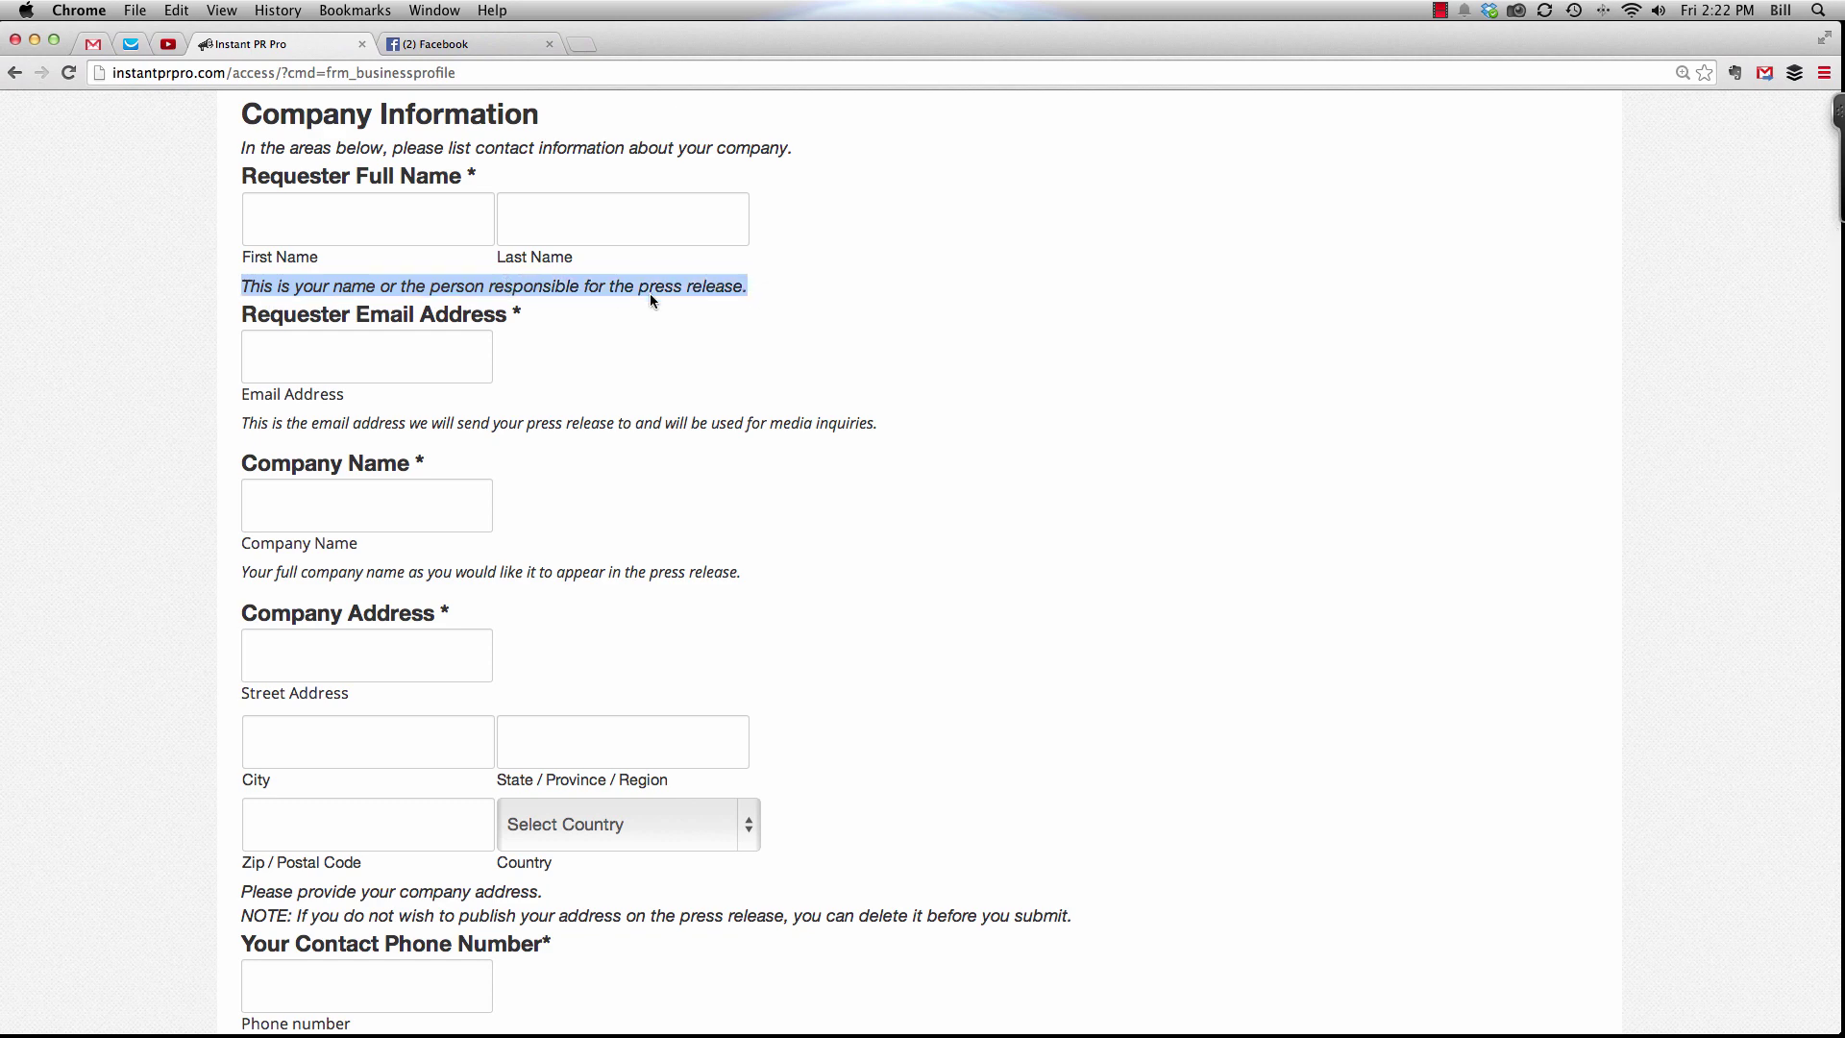
click(779, 358)
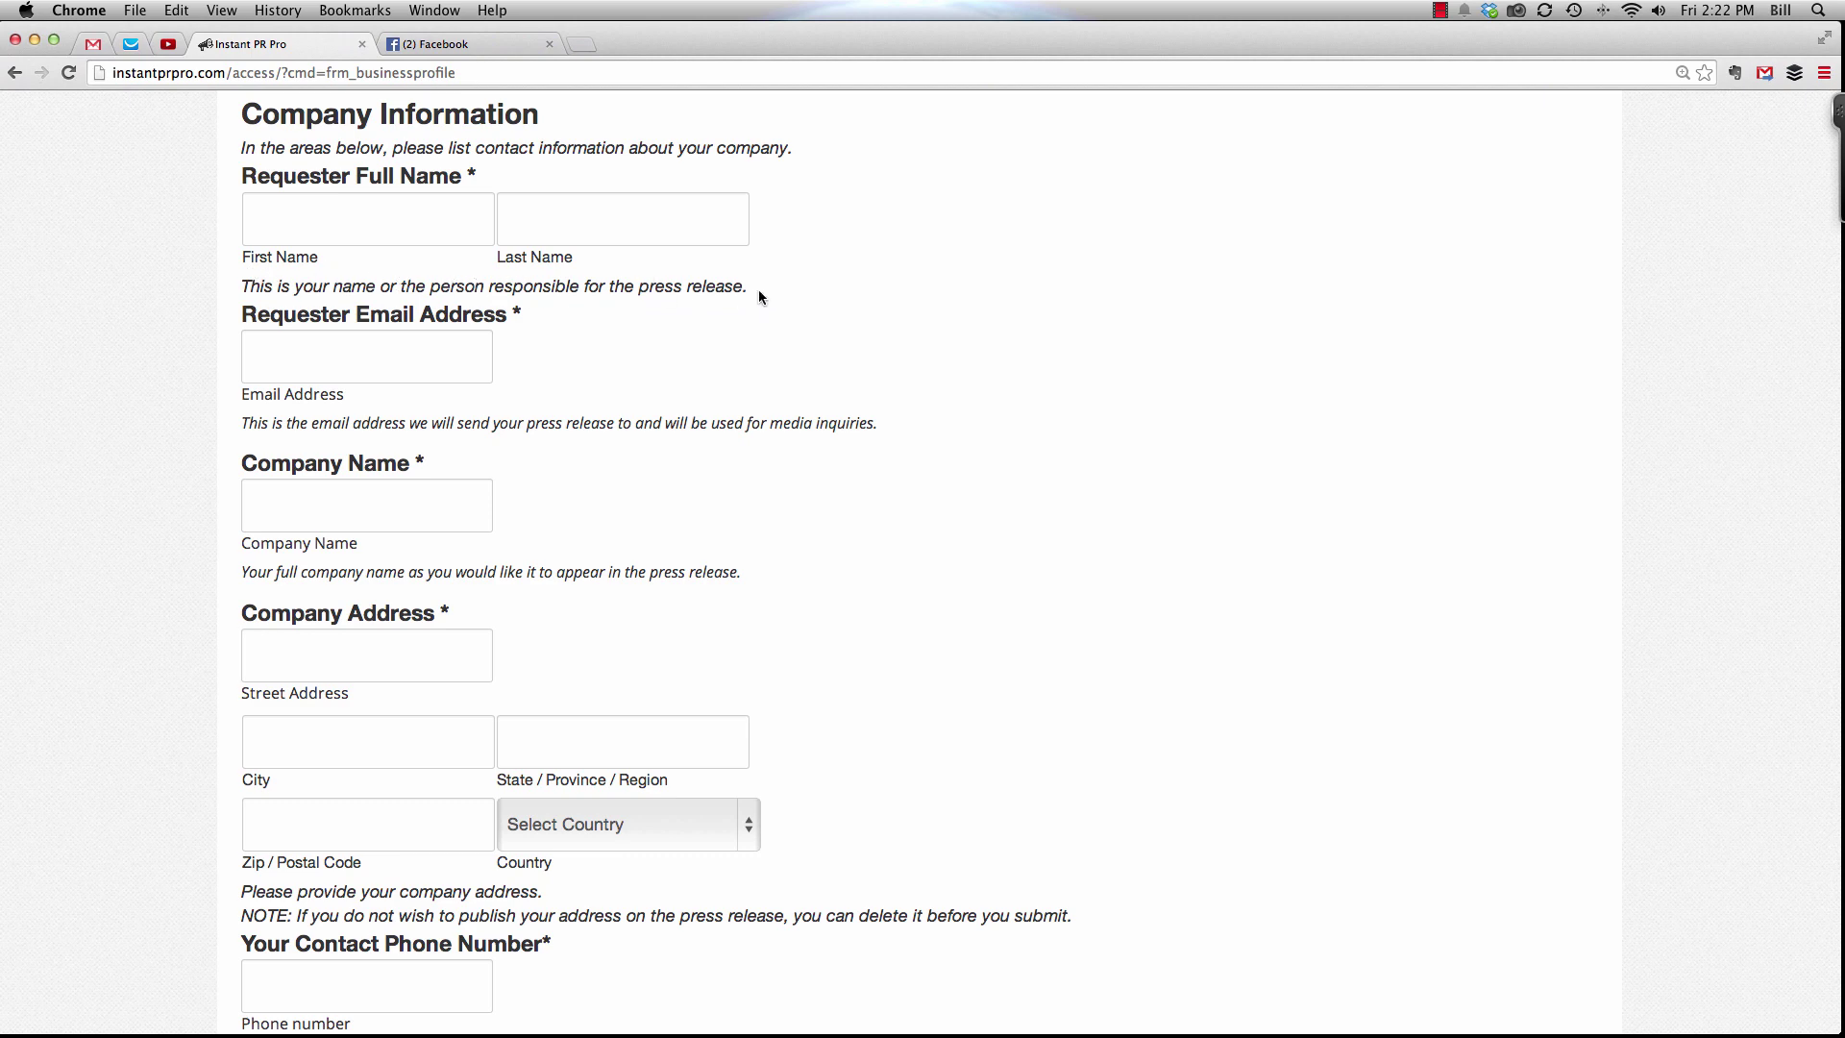
drag(751, 286, 240, 285)
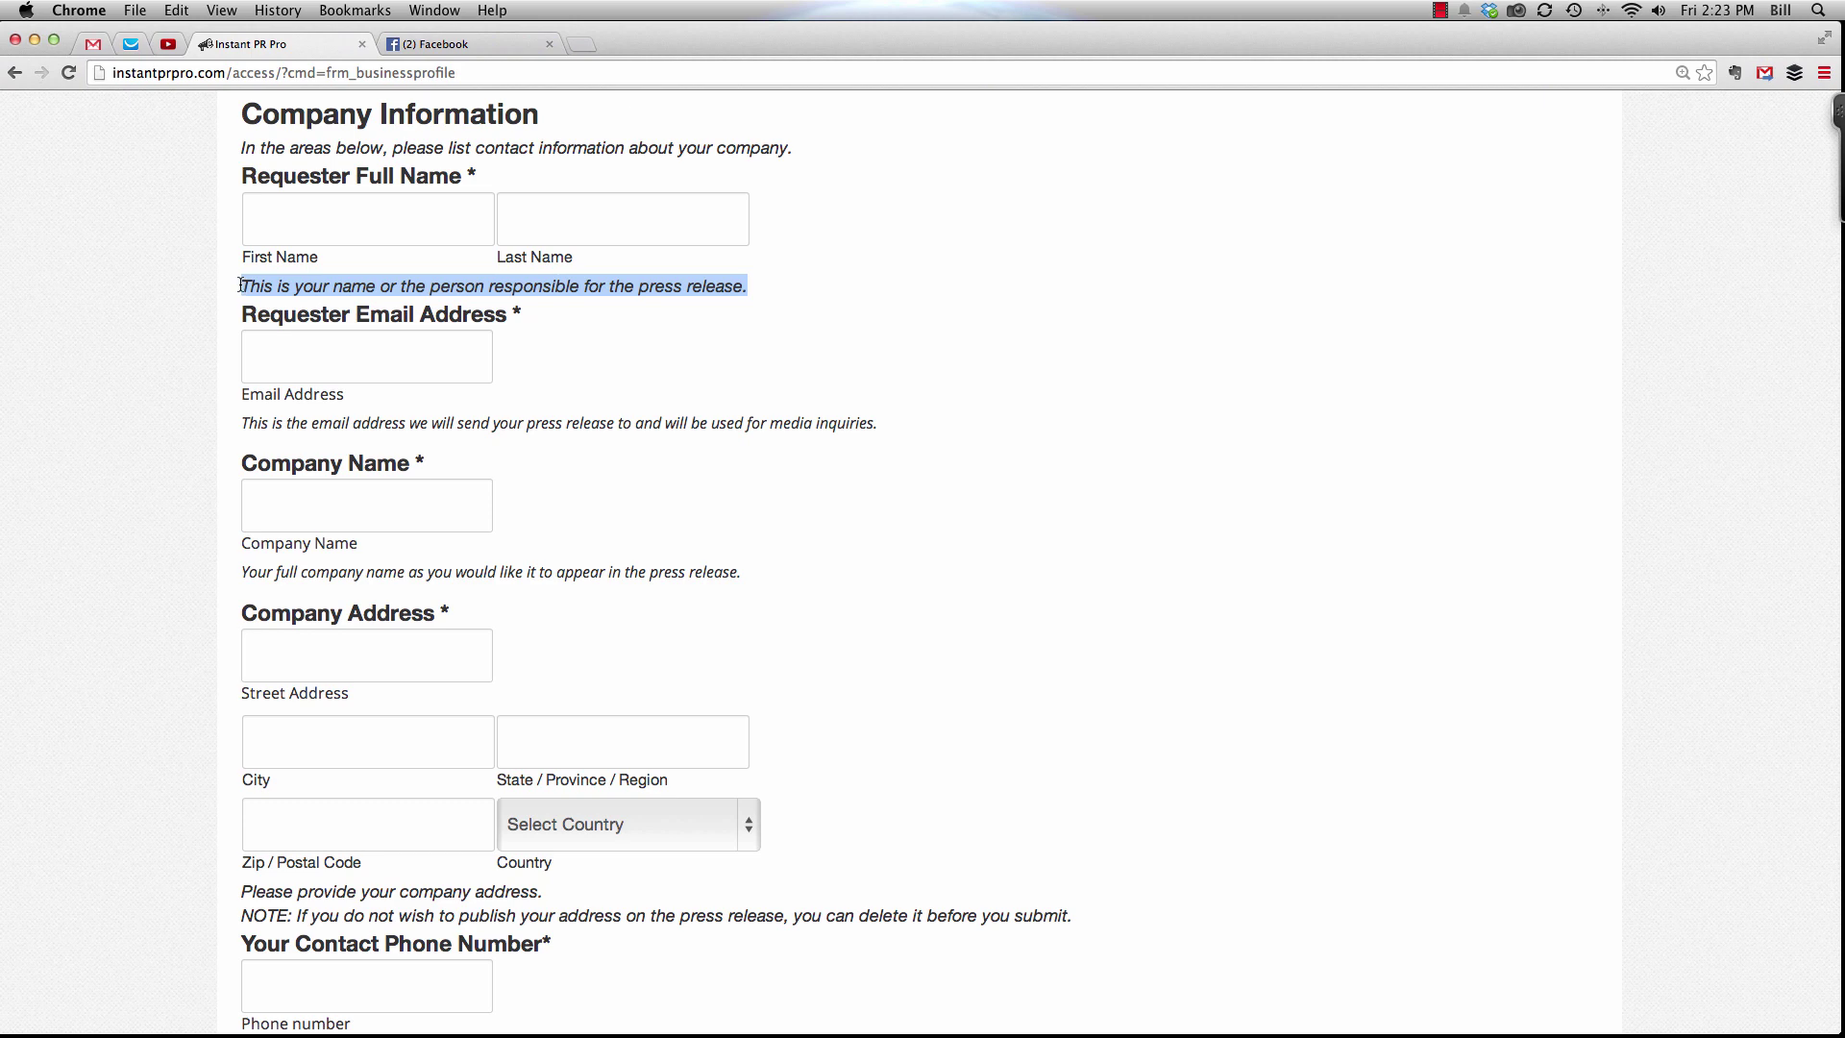
click(785, 312)
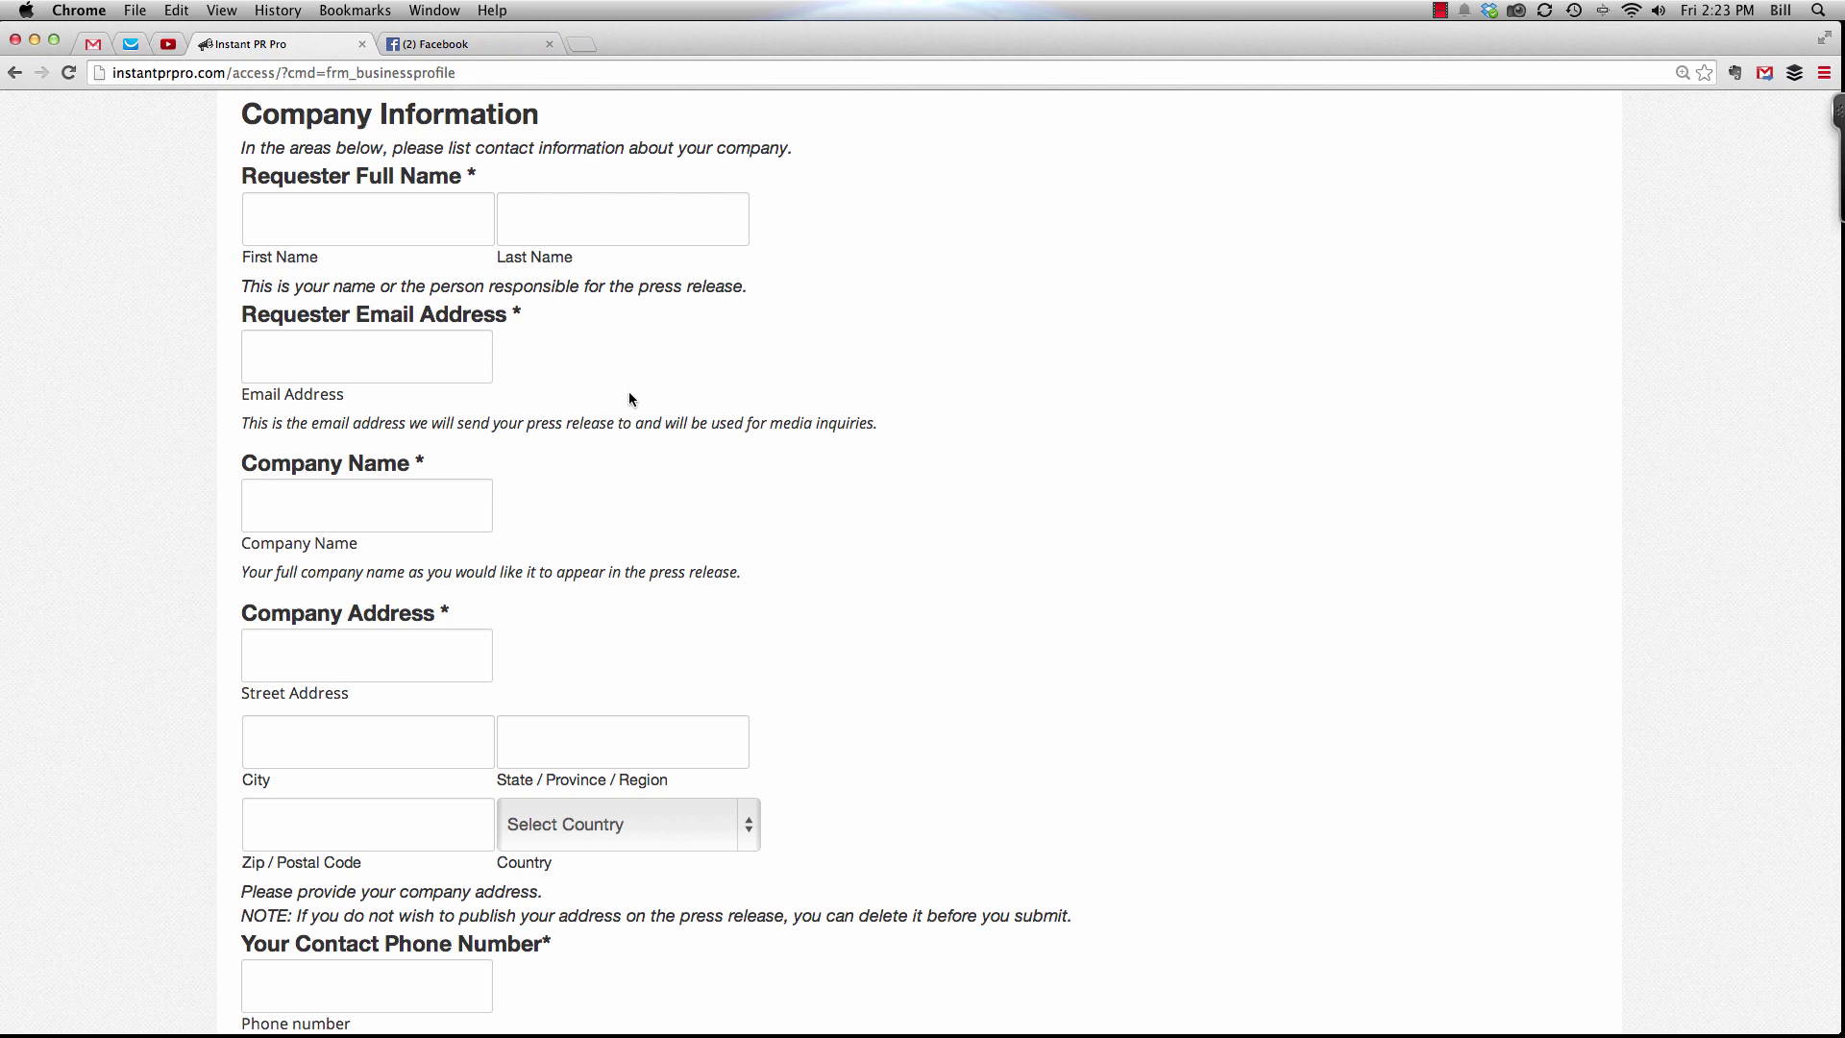
Step: Examine the company address, phone, fax, website and primary products fields, noting which are marked as required
scroll(628, 393, down, 4)
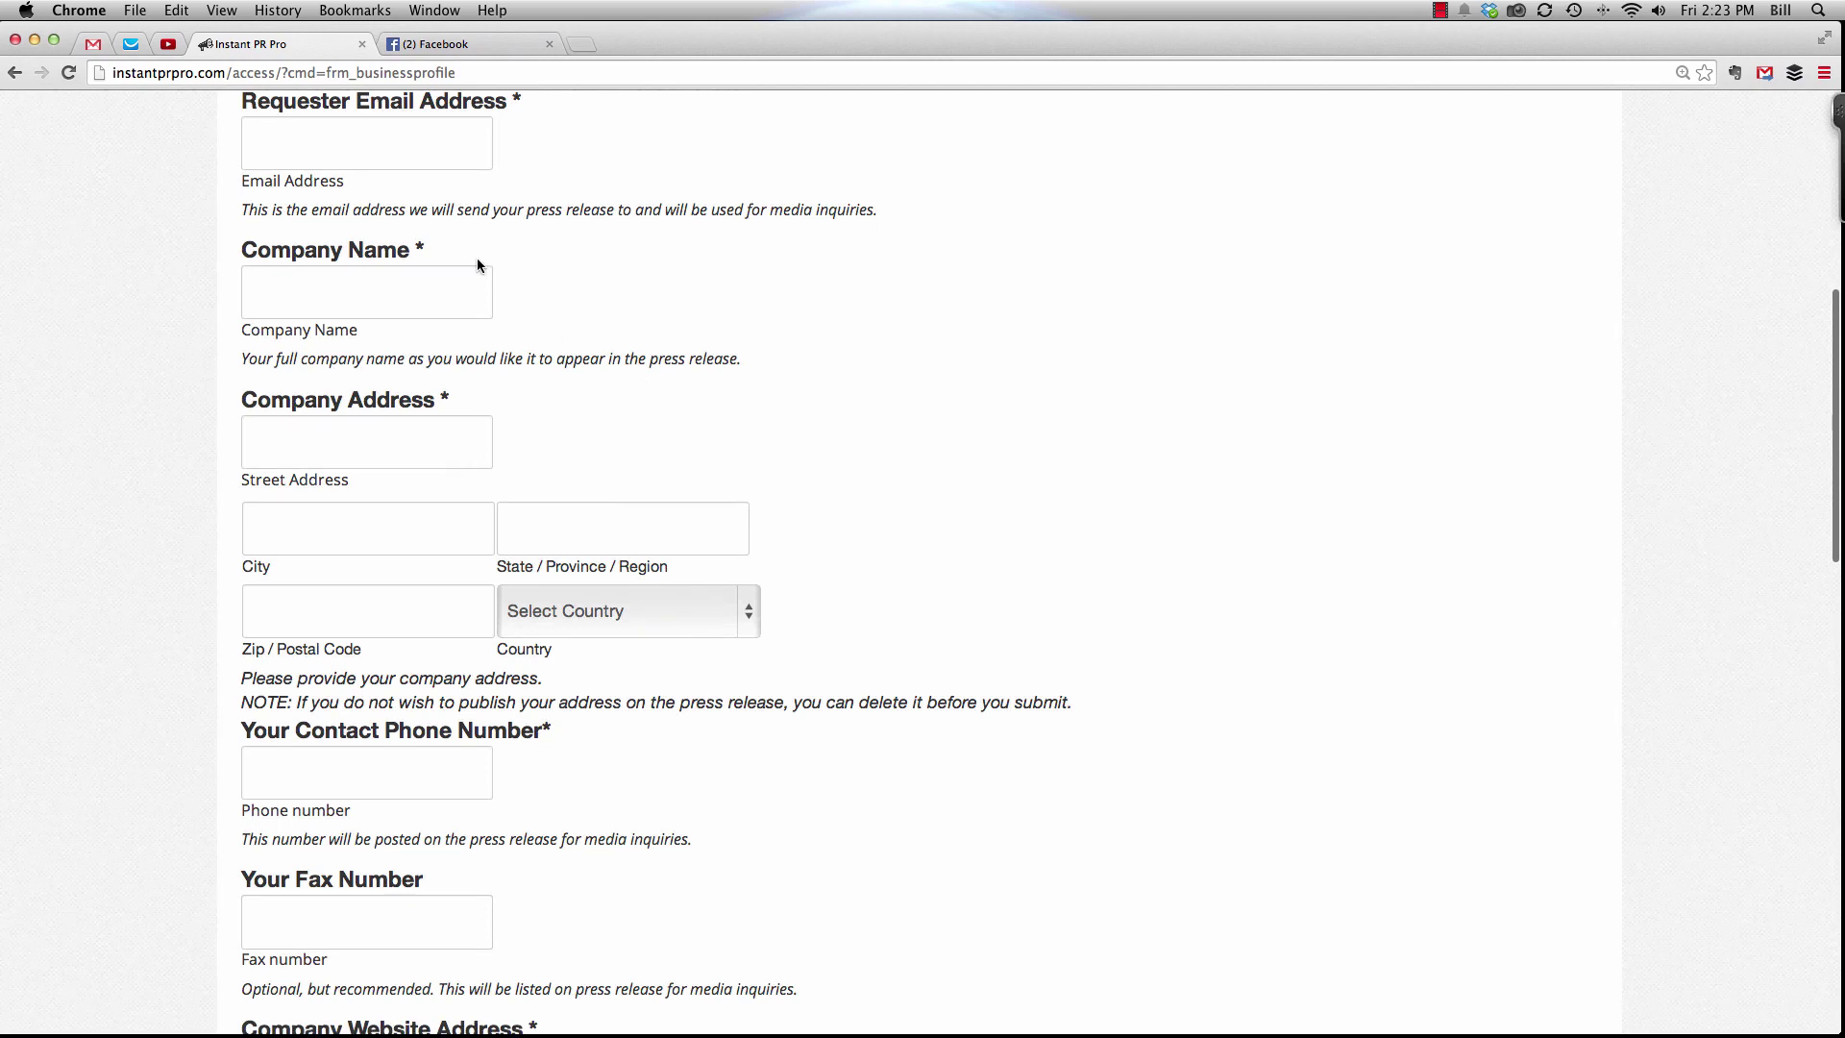
scroll(596, 365, down, 5)
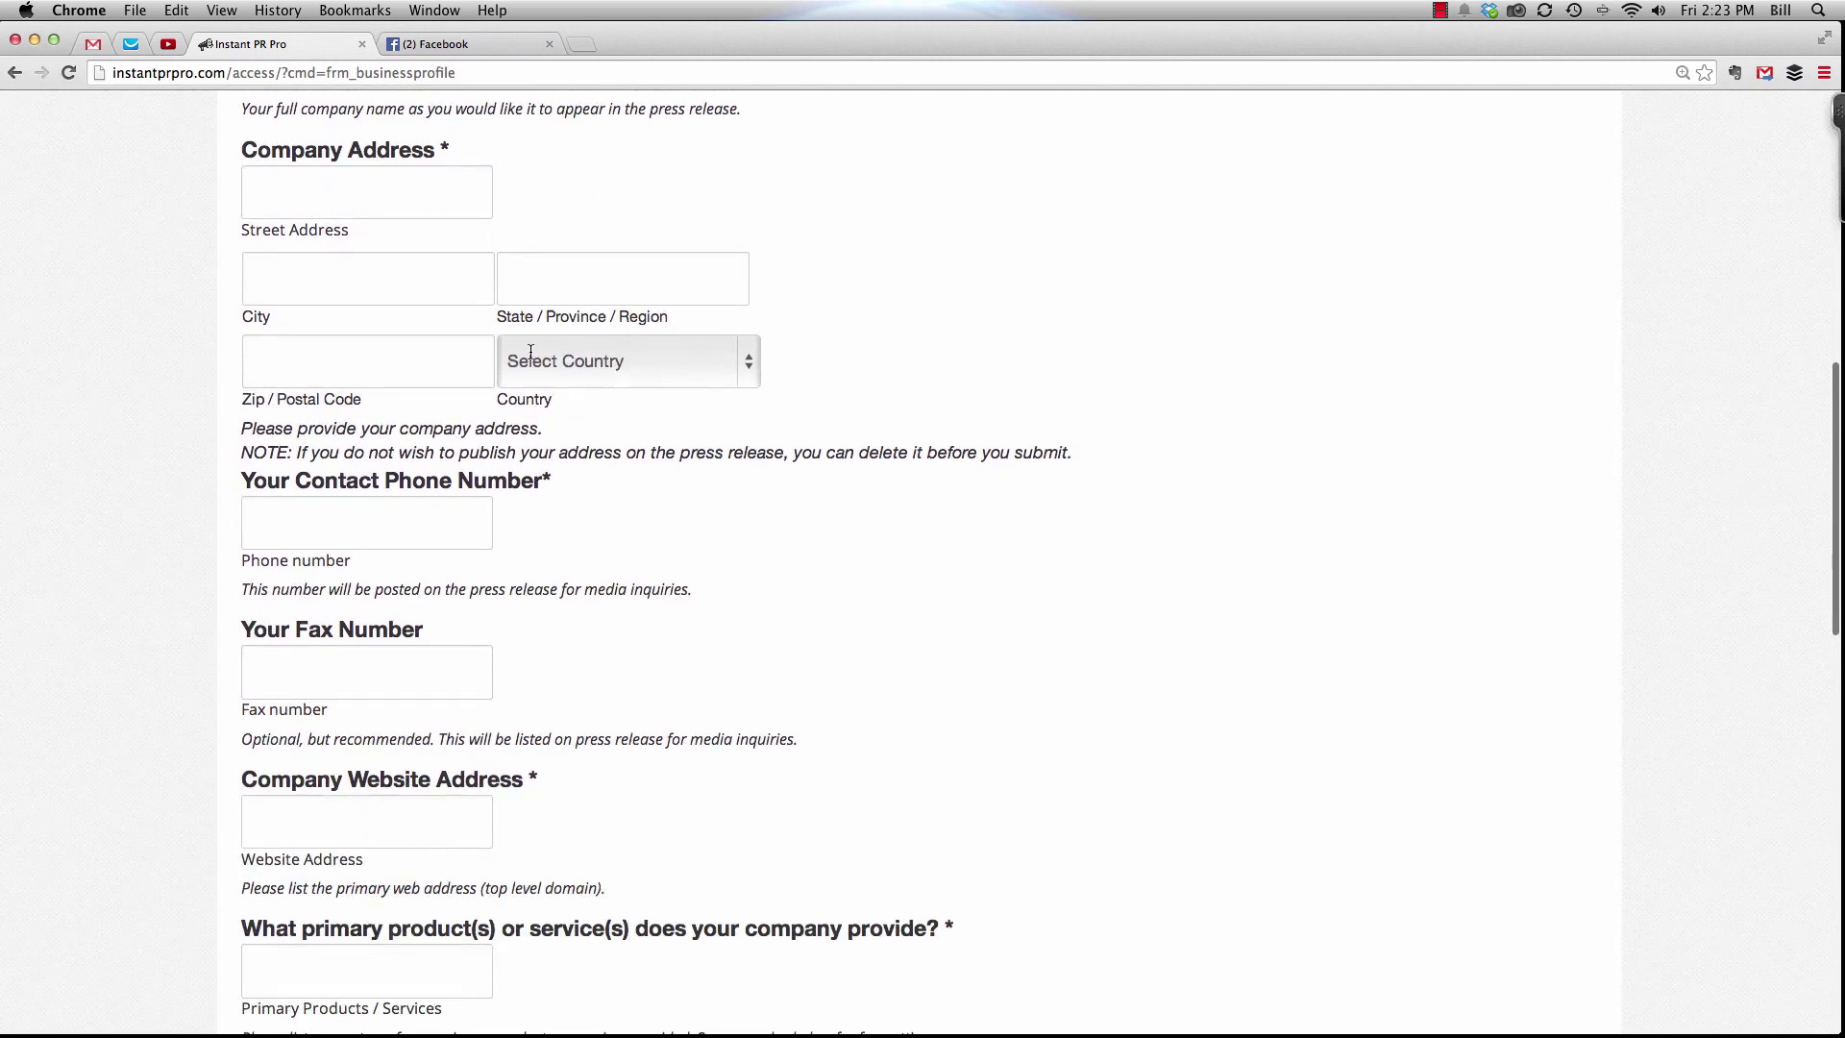
scroll(701, 586, down, 7)
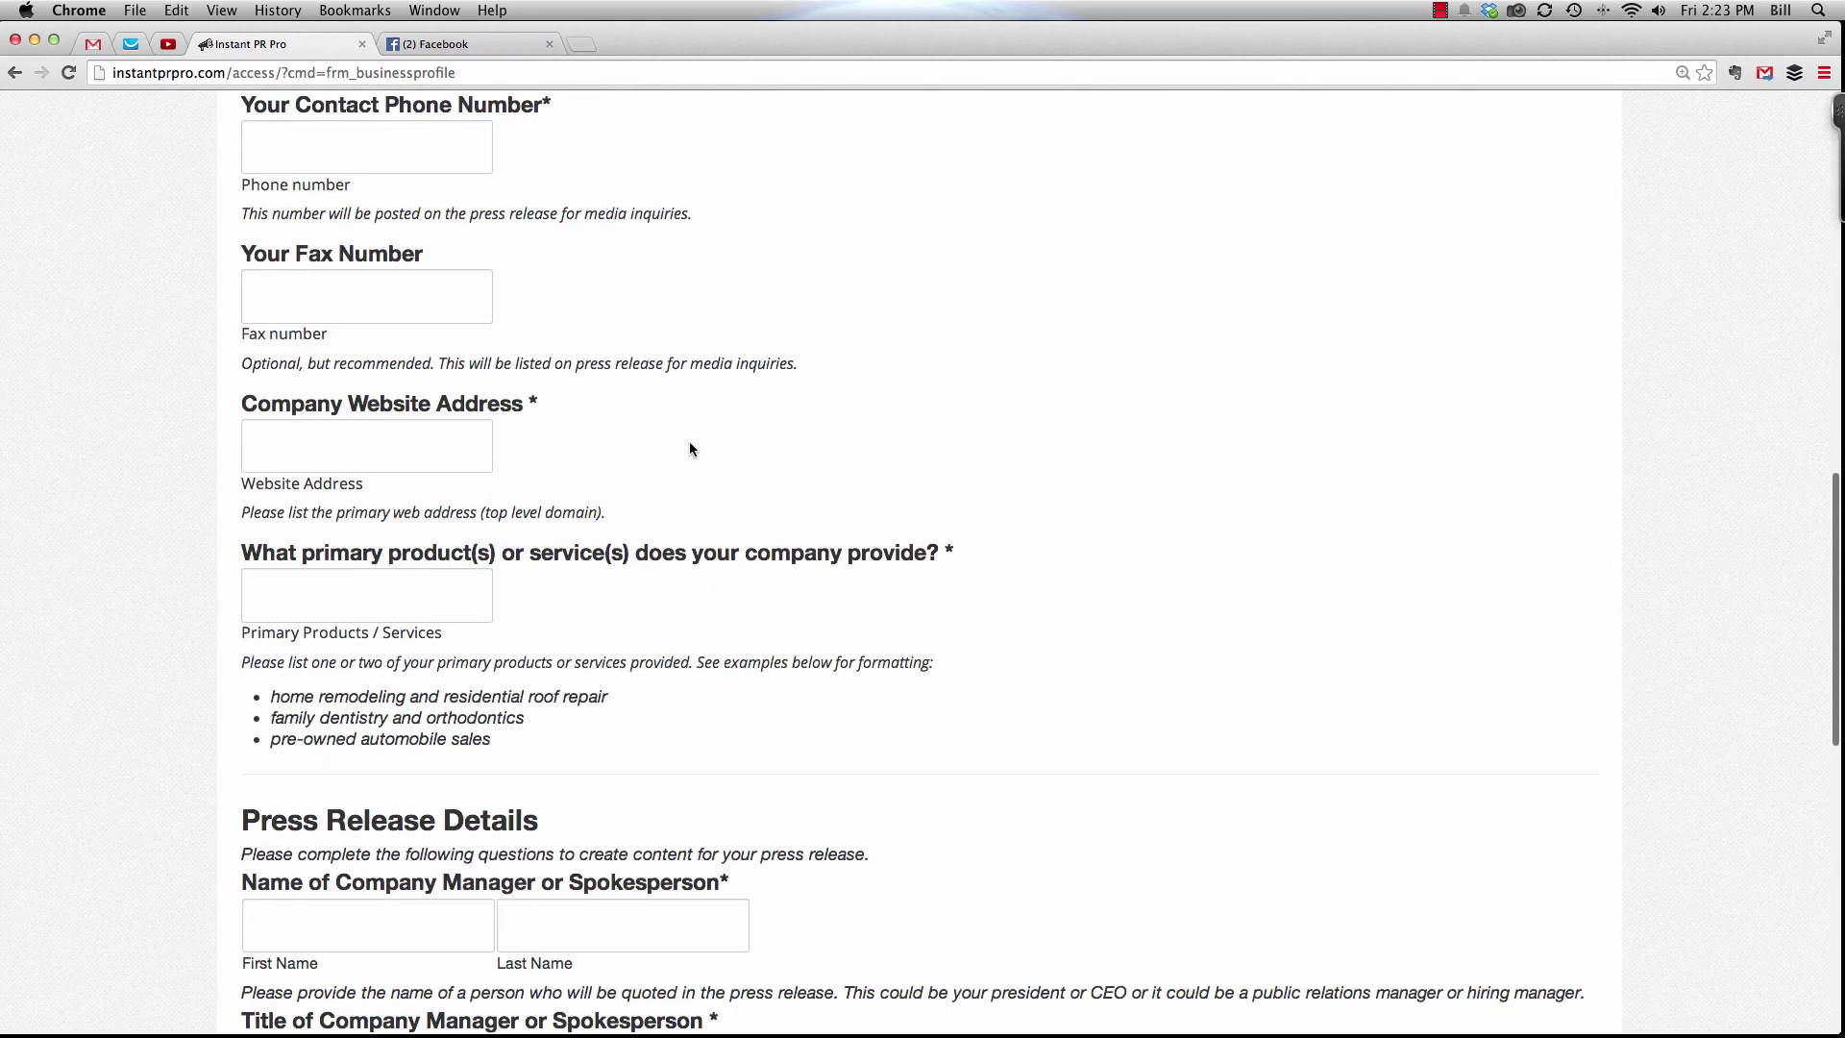
scroll(690, 445, up, 2)
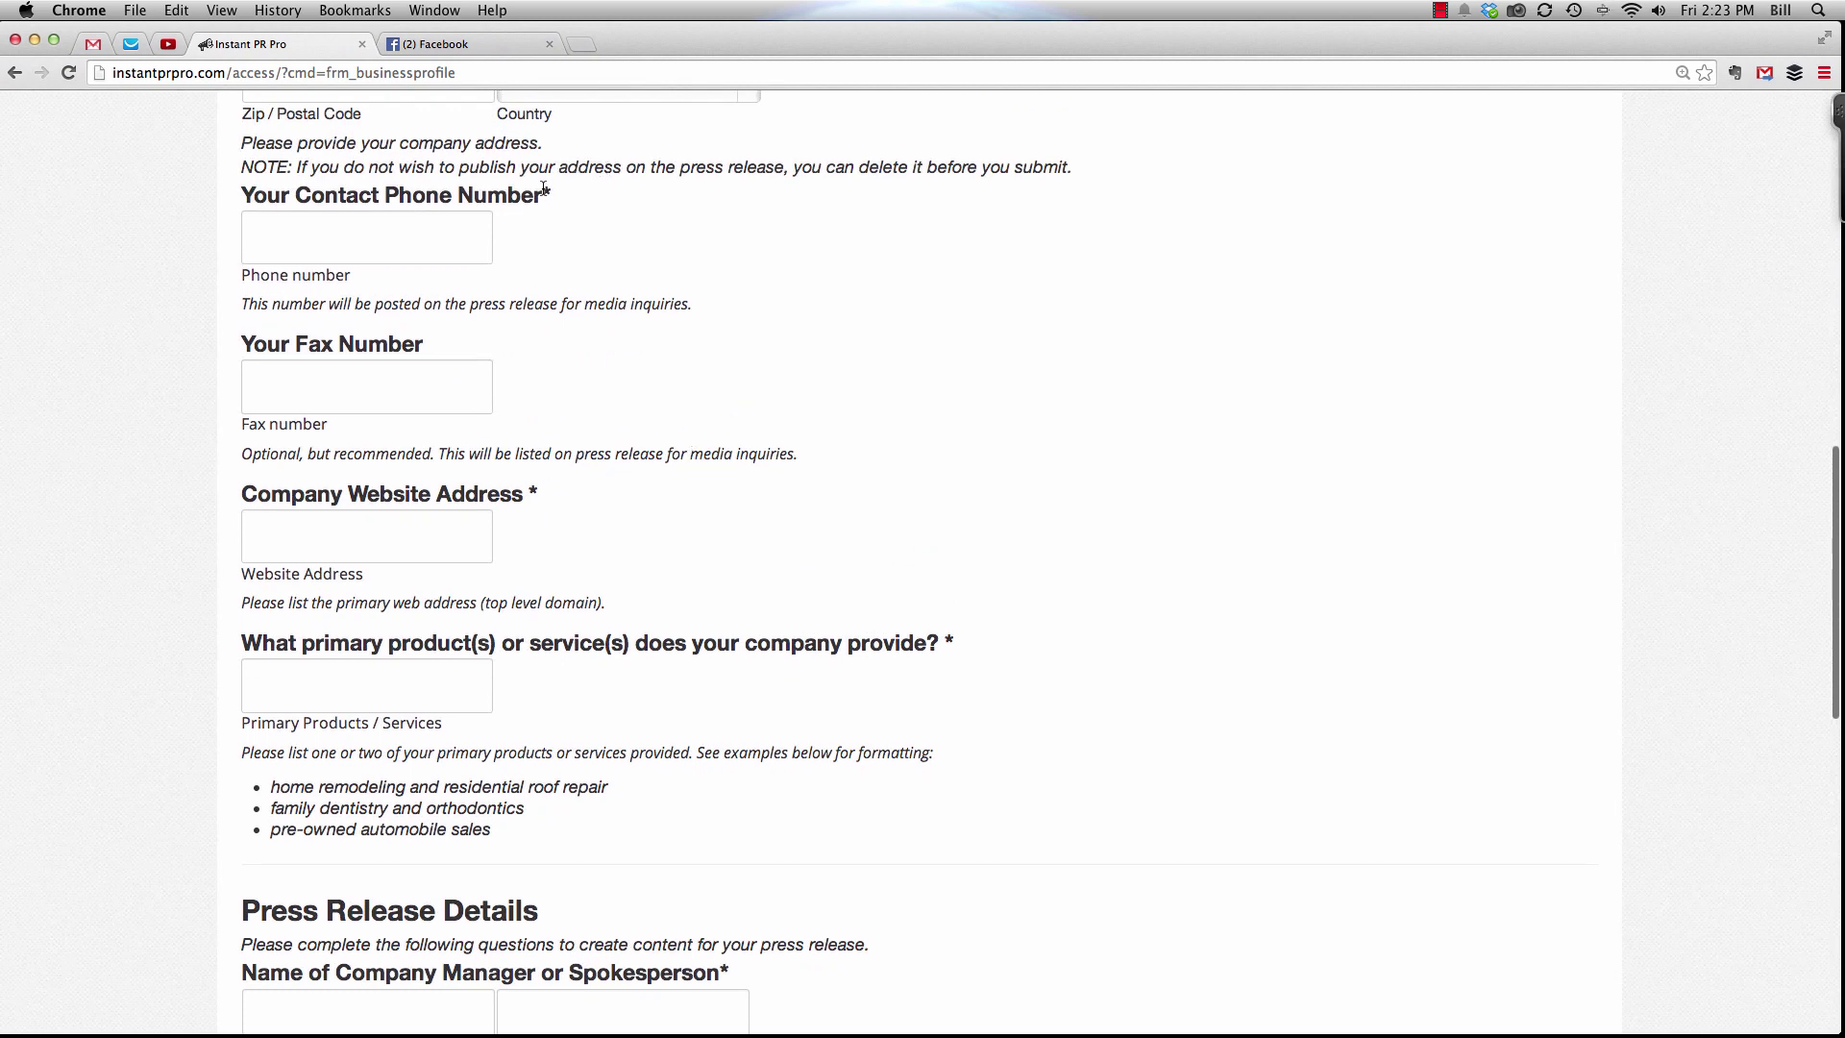
drag(544, 188, 555, 190)
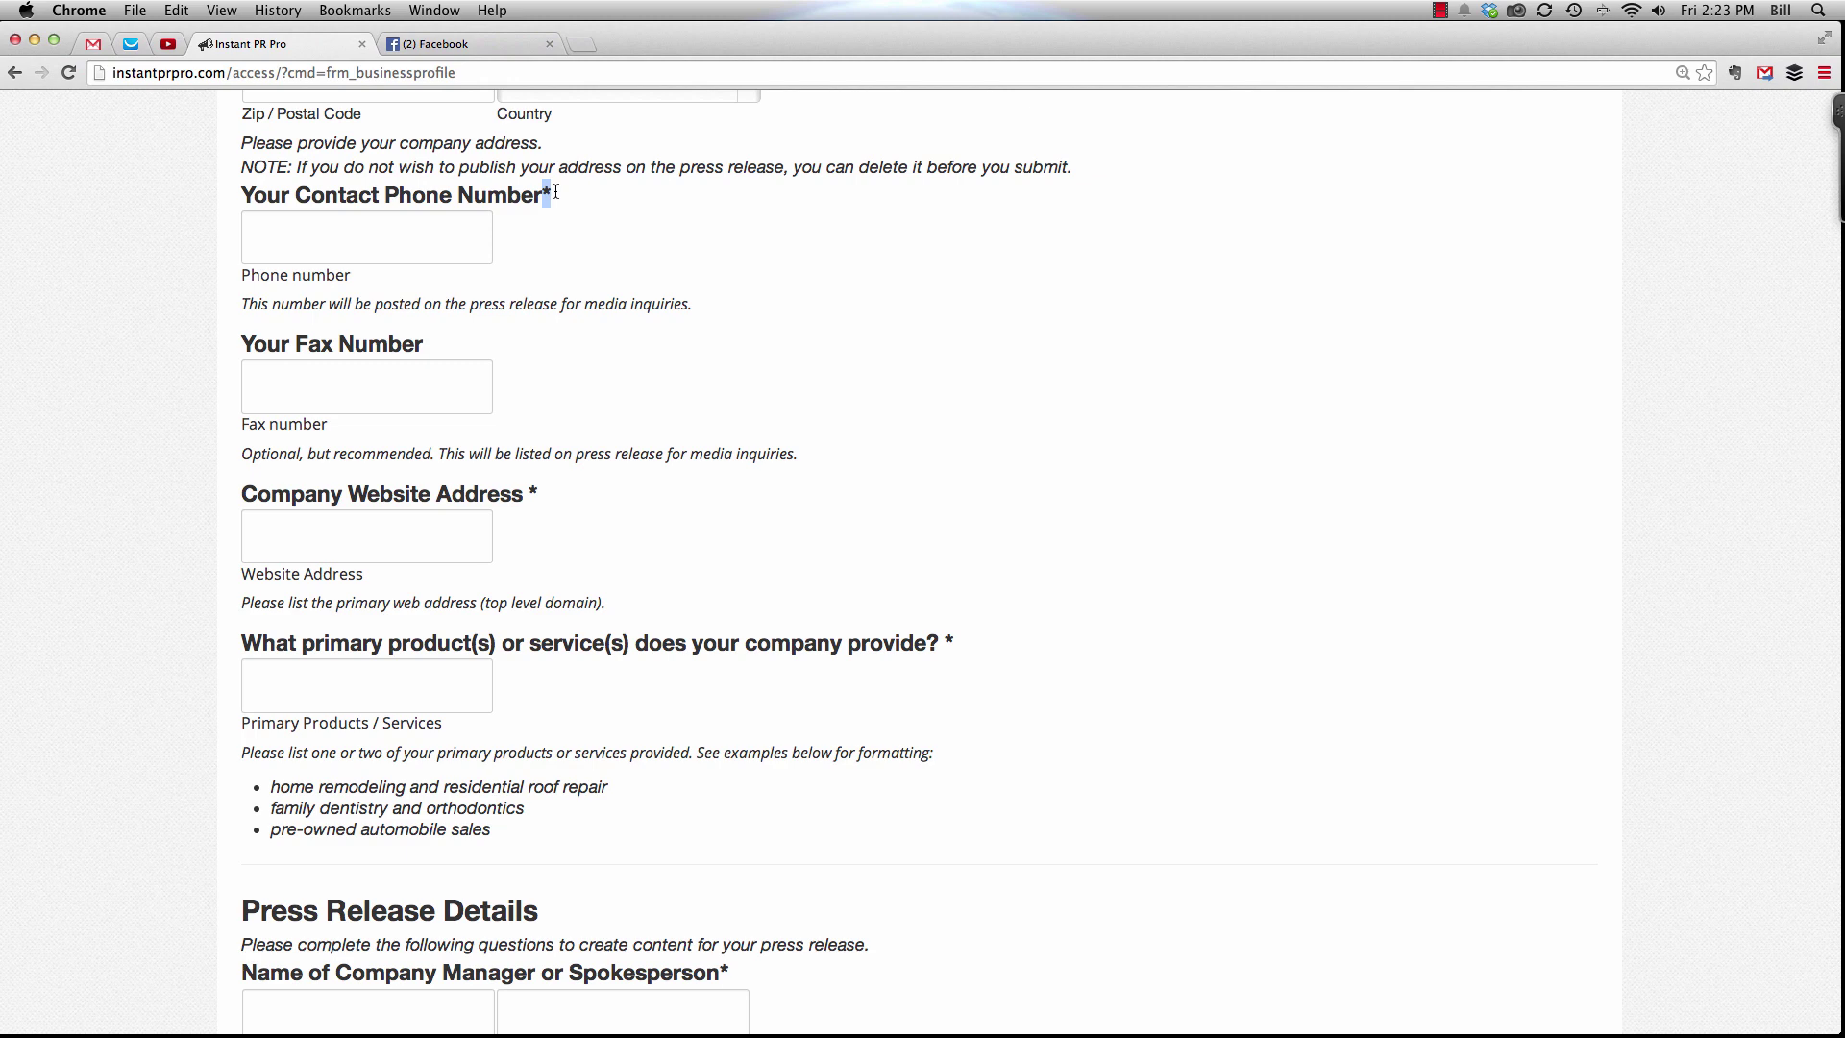
scroll(615, 326, down, 2)
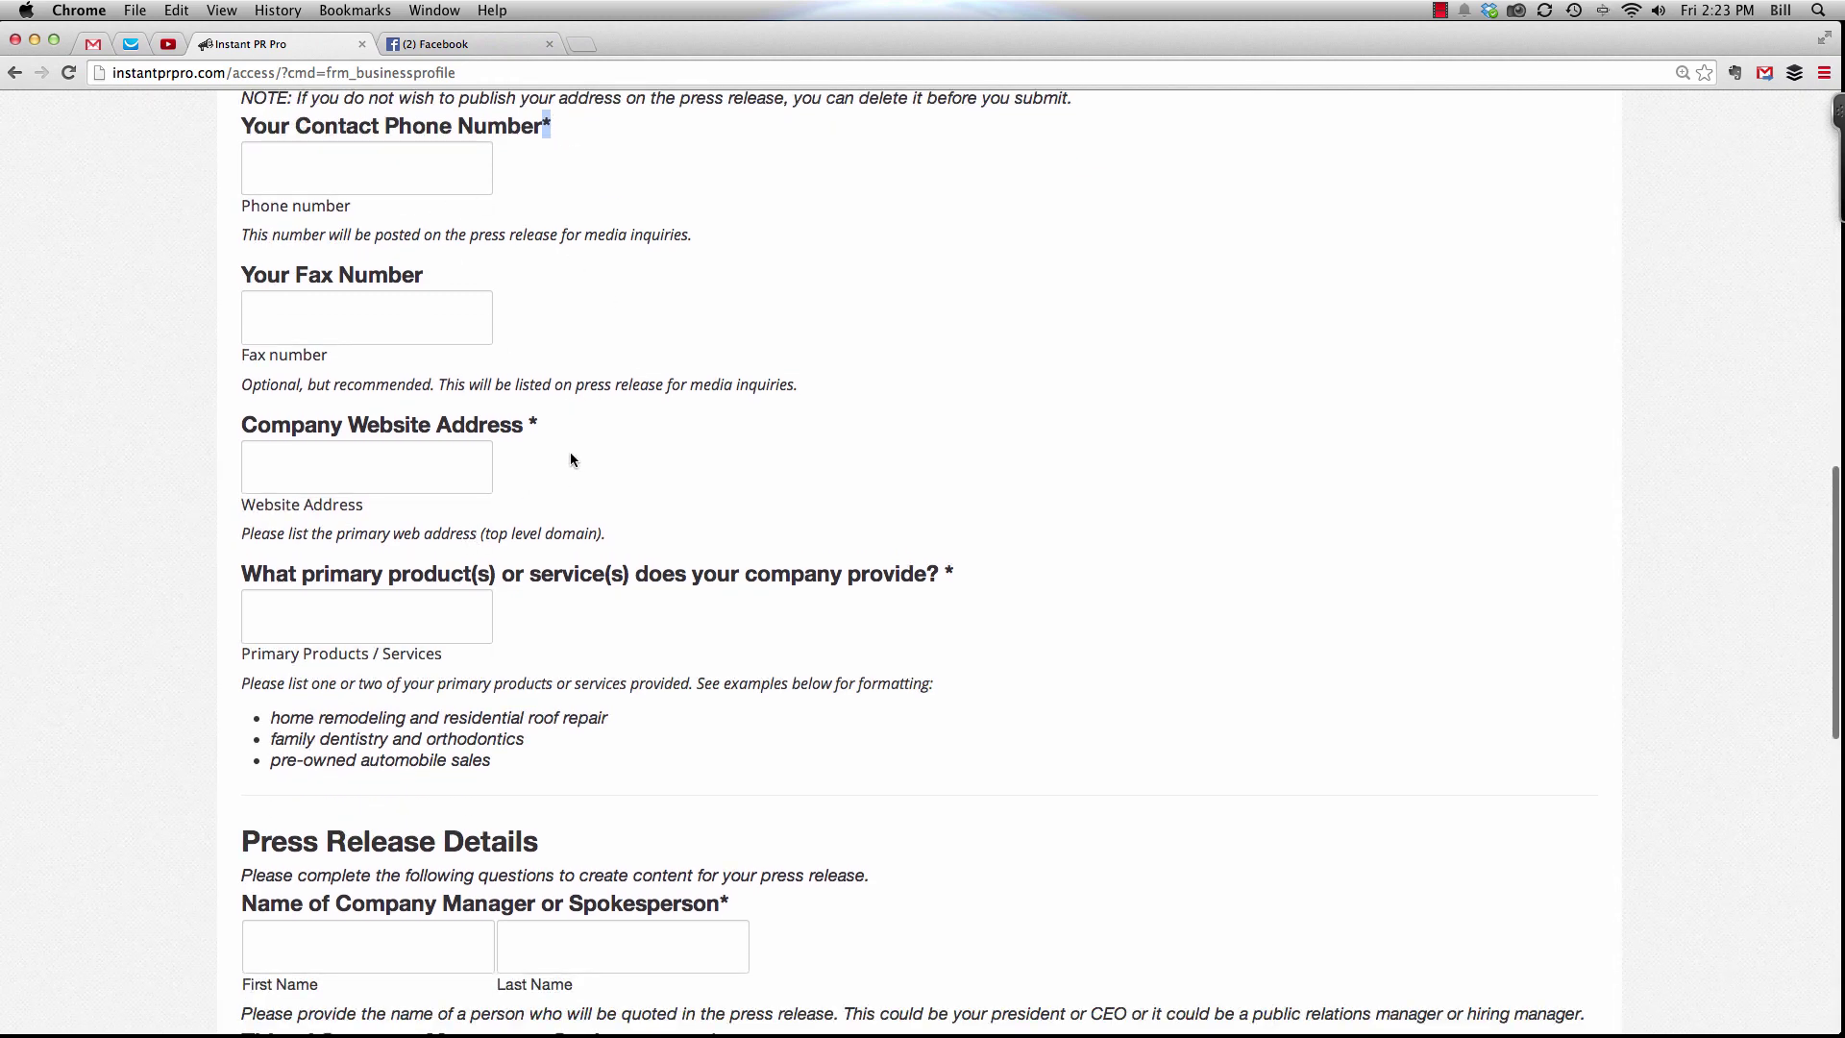
scroll(571, 459, down, 4)
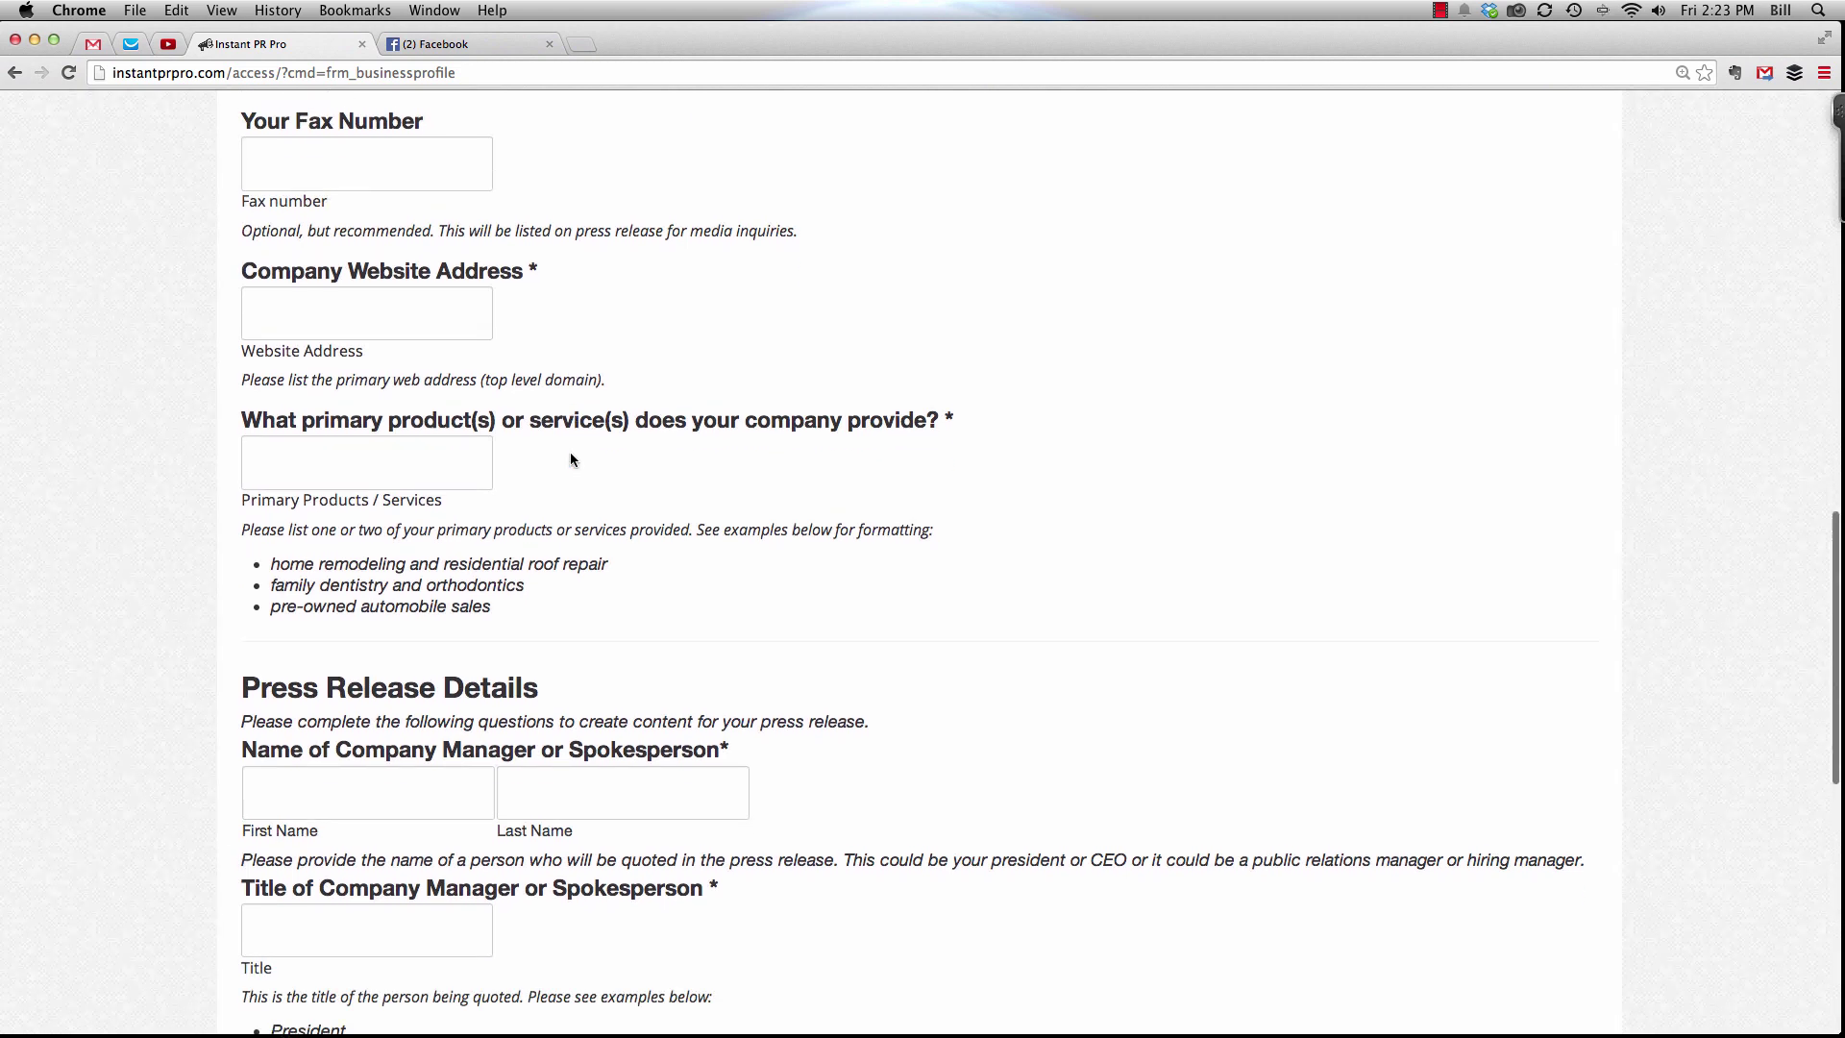
scroll(571, 459, up, 4)
scroll(613, 494, down, 2)
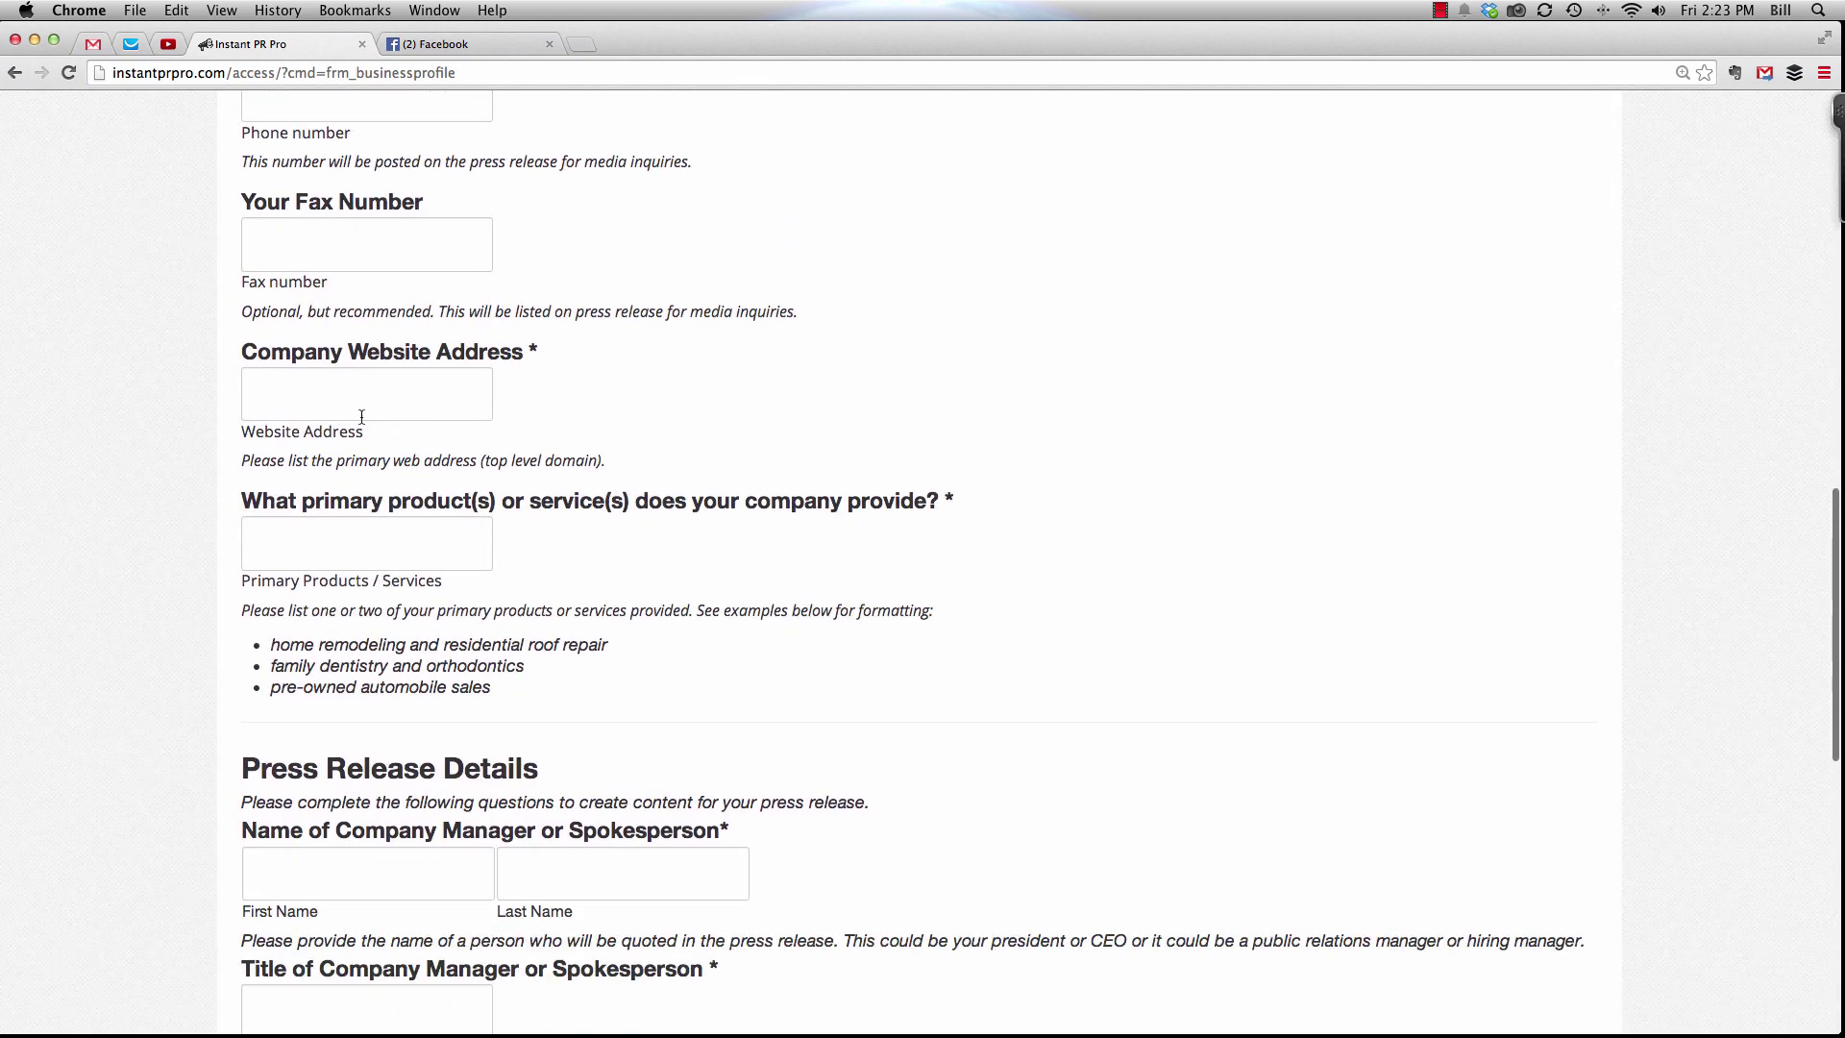
scroll(732, 438, down, 4)
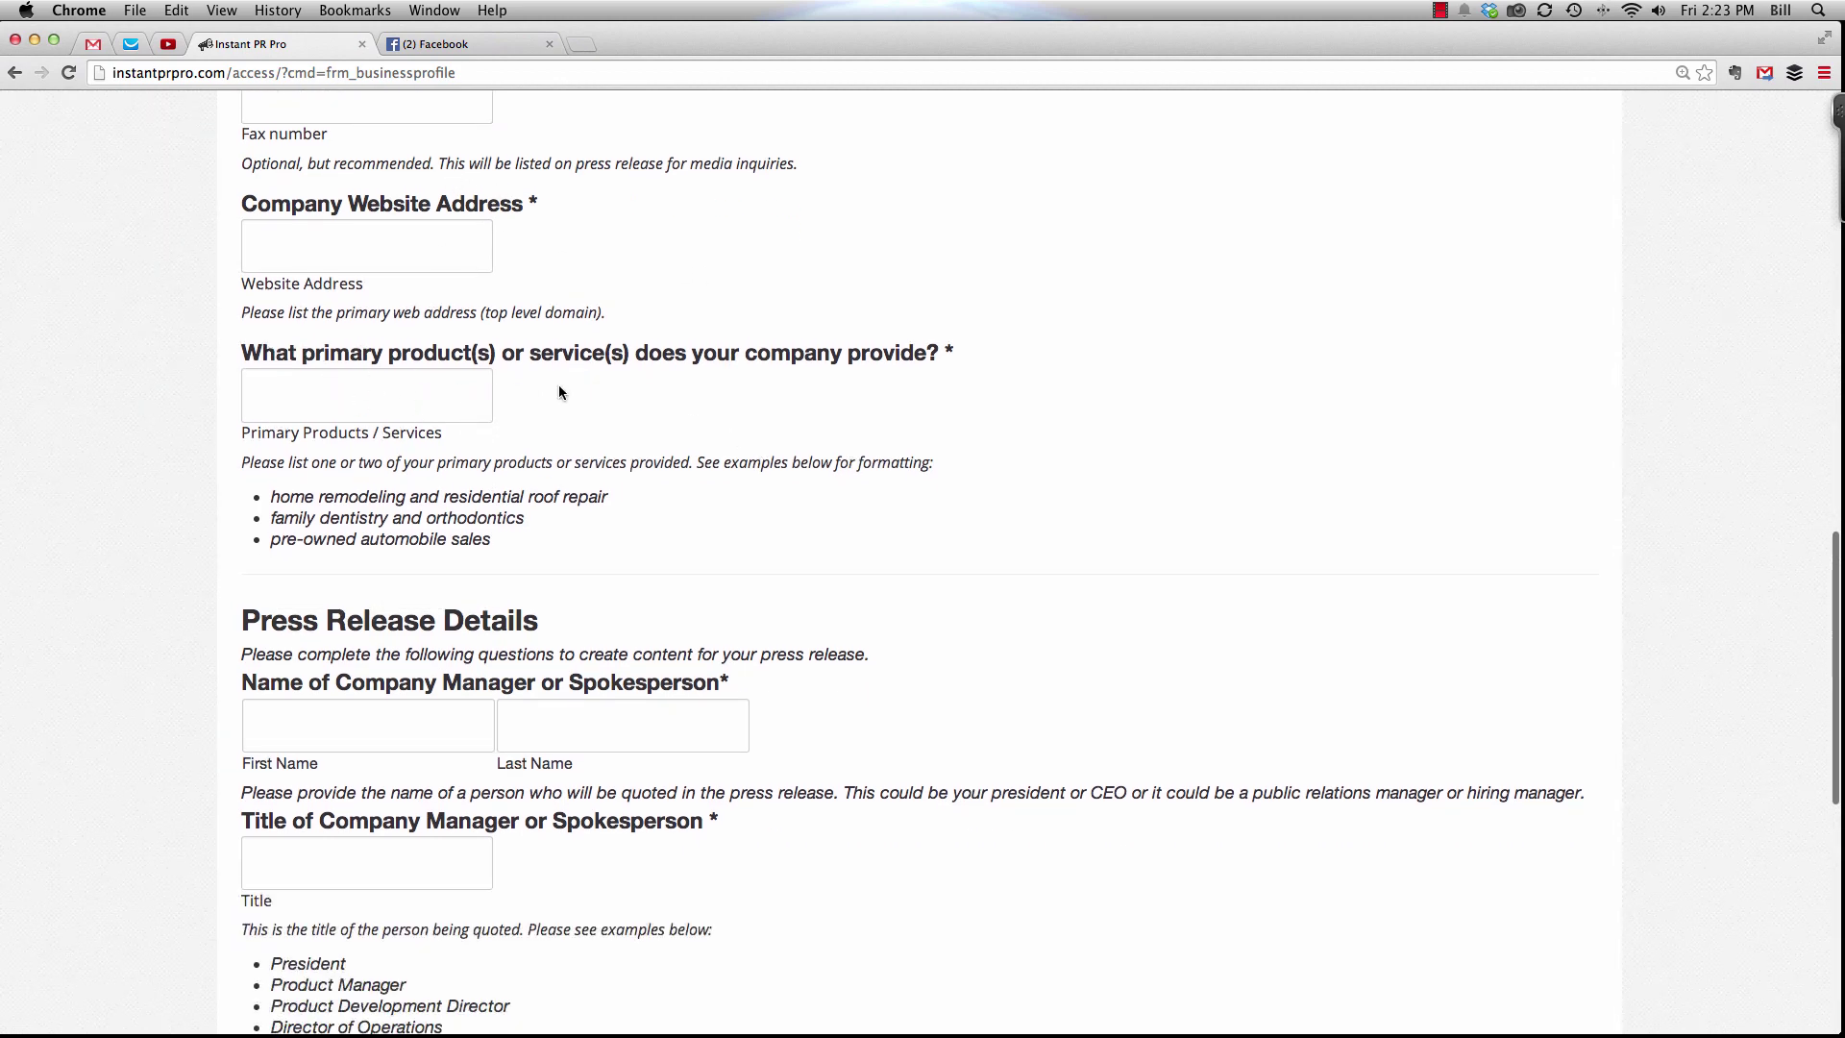
Step: Examine the Press Release Details and Boilerplate Information fields, including the available target demographic options
scroll(634, 433, down, 10)
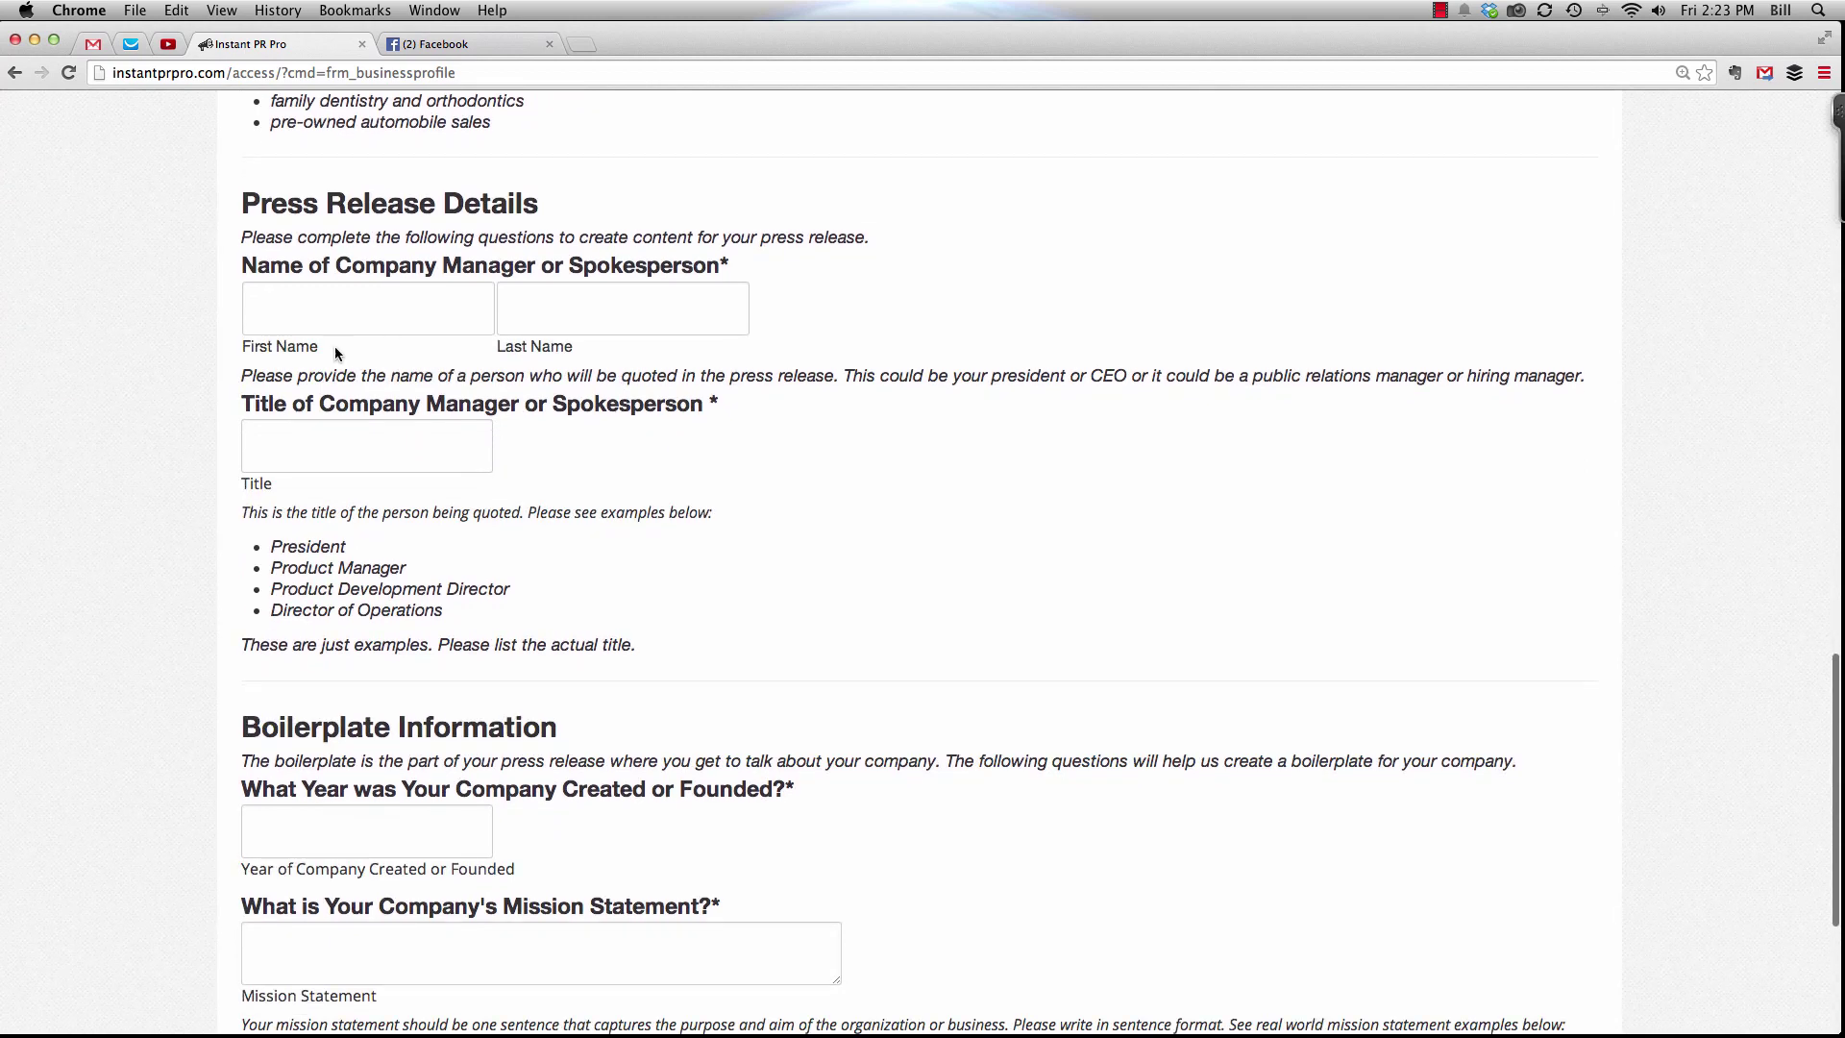
scroll(408, 511, down, 2)
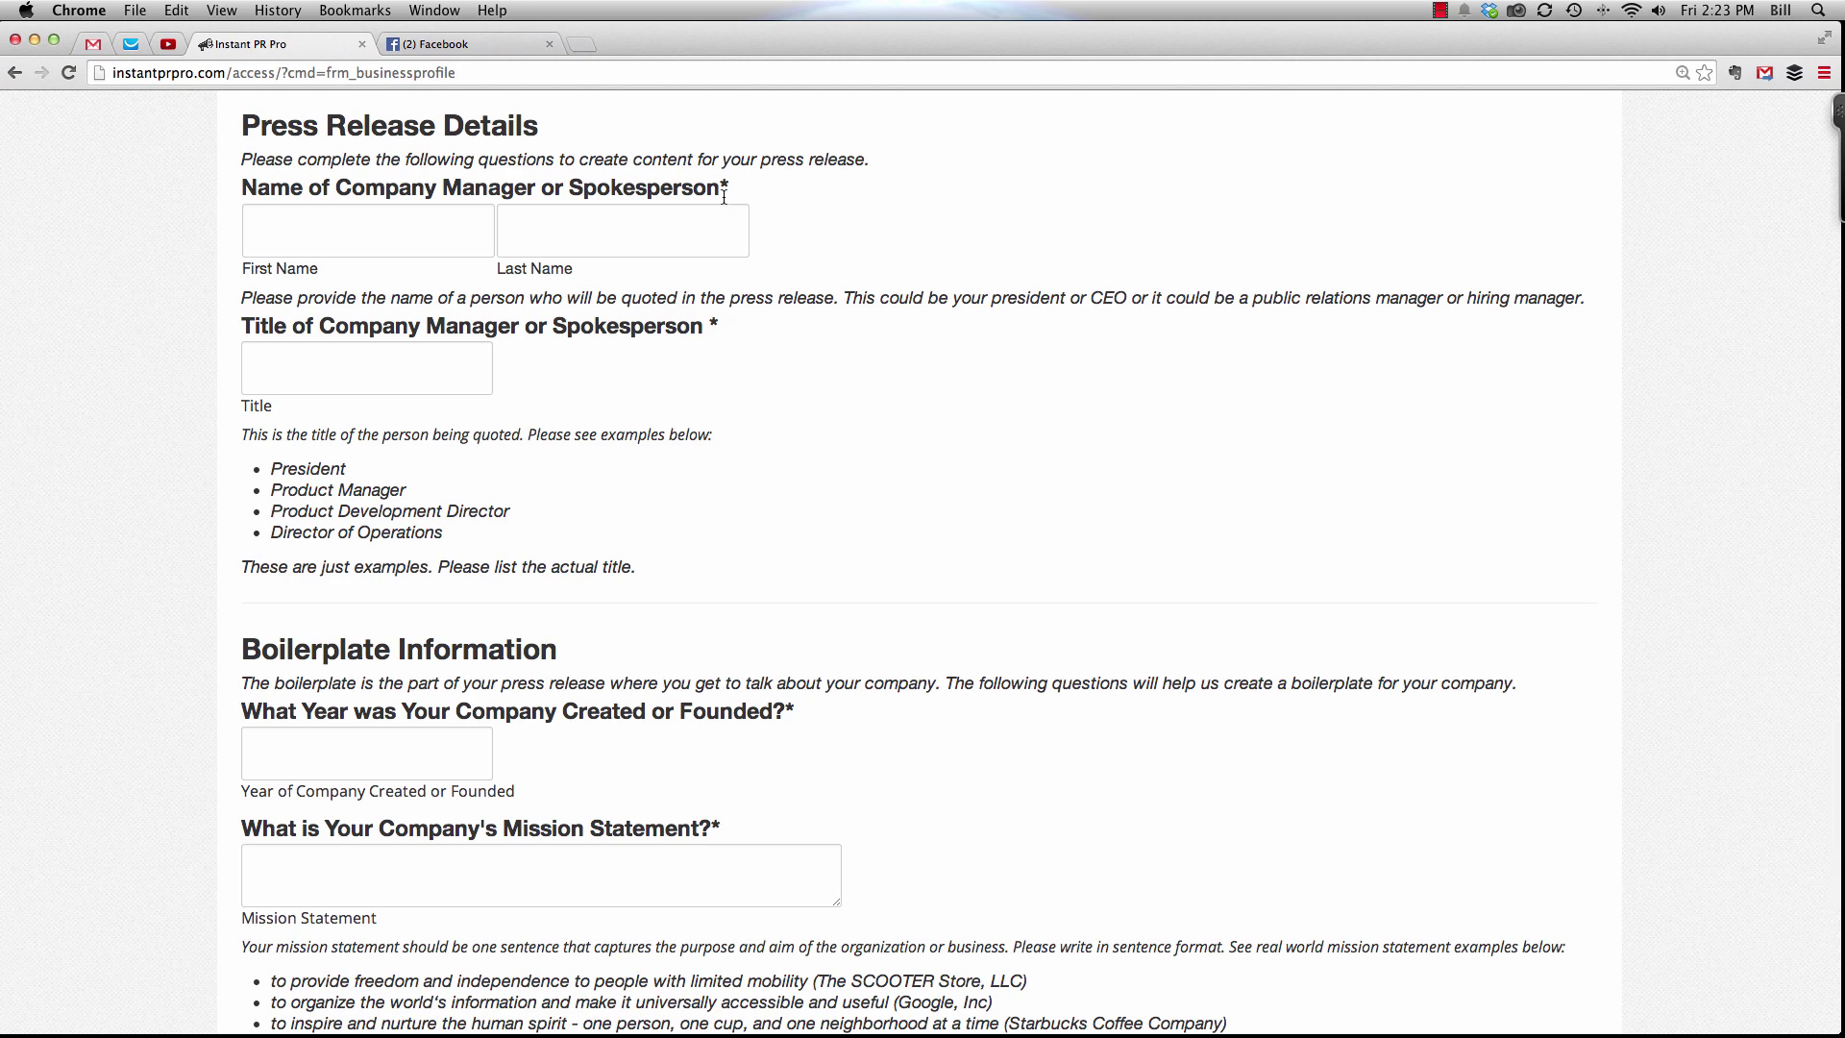
scroll(706, 356, down, 3)
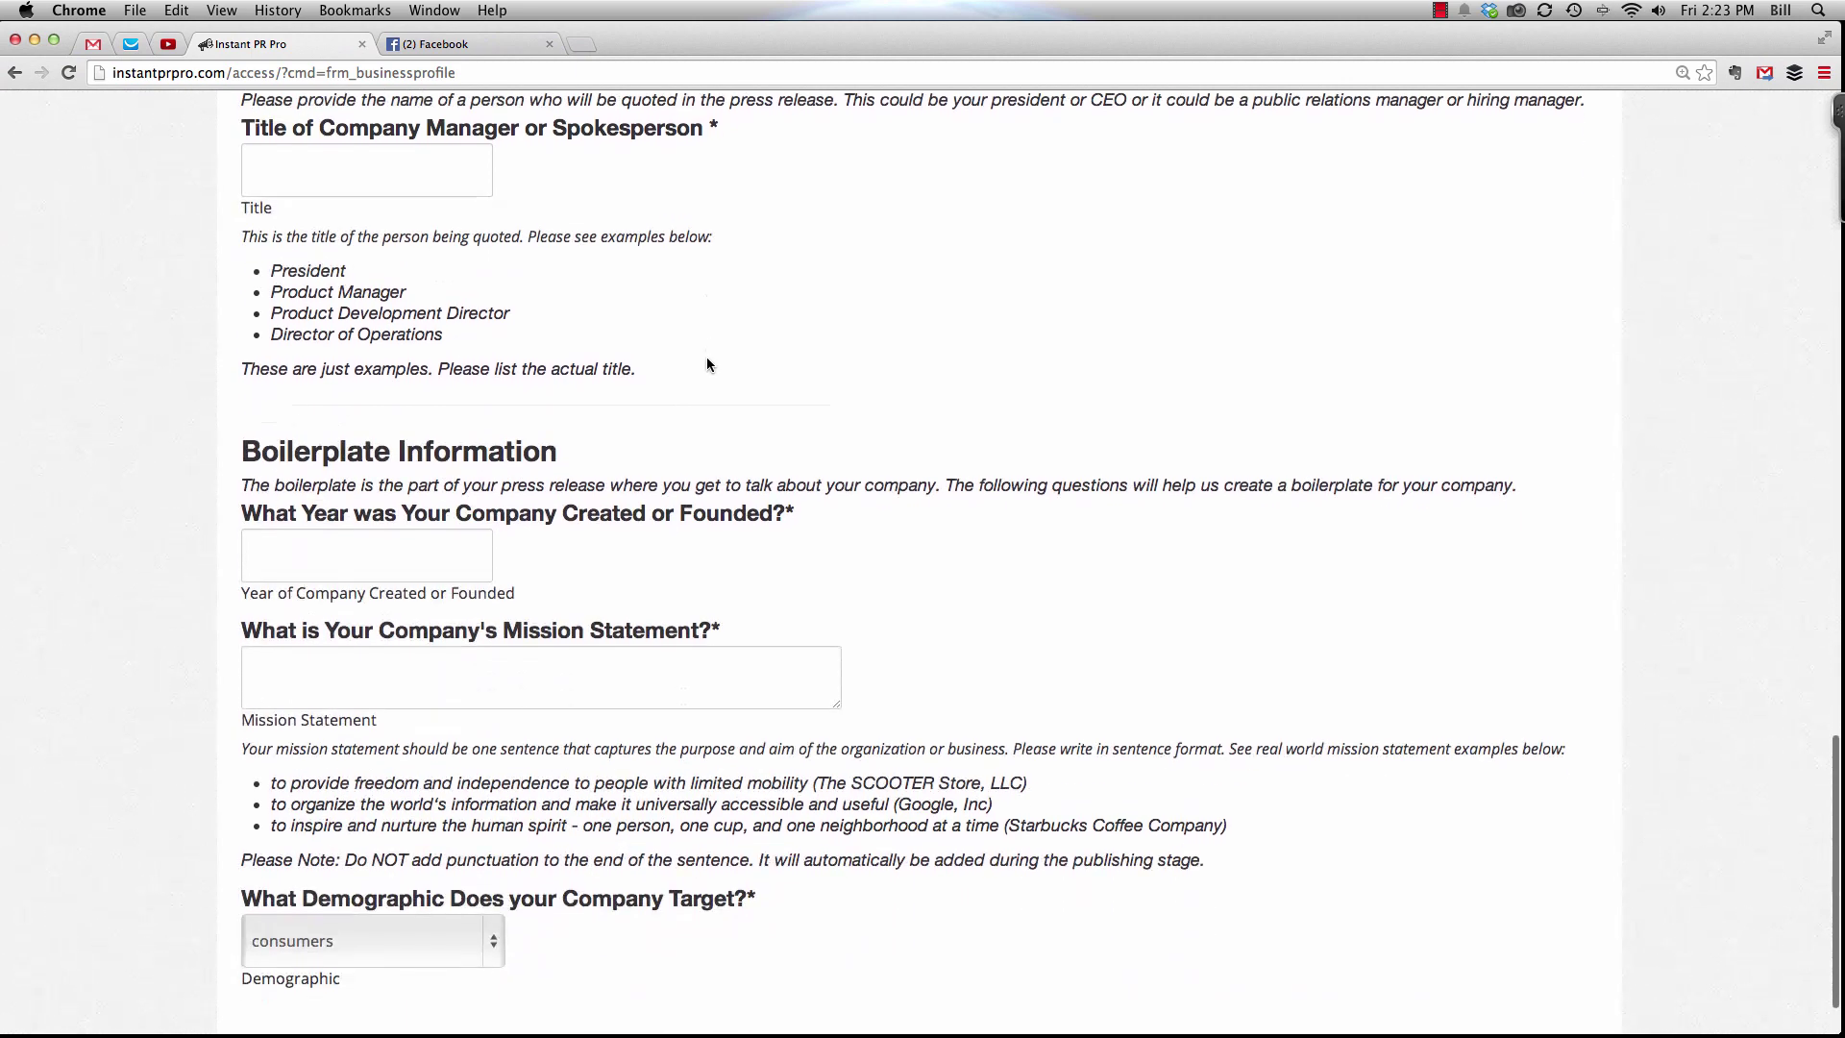
scroll(706, 355, up, 3)
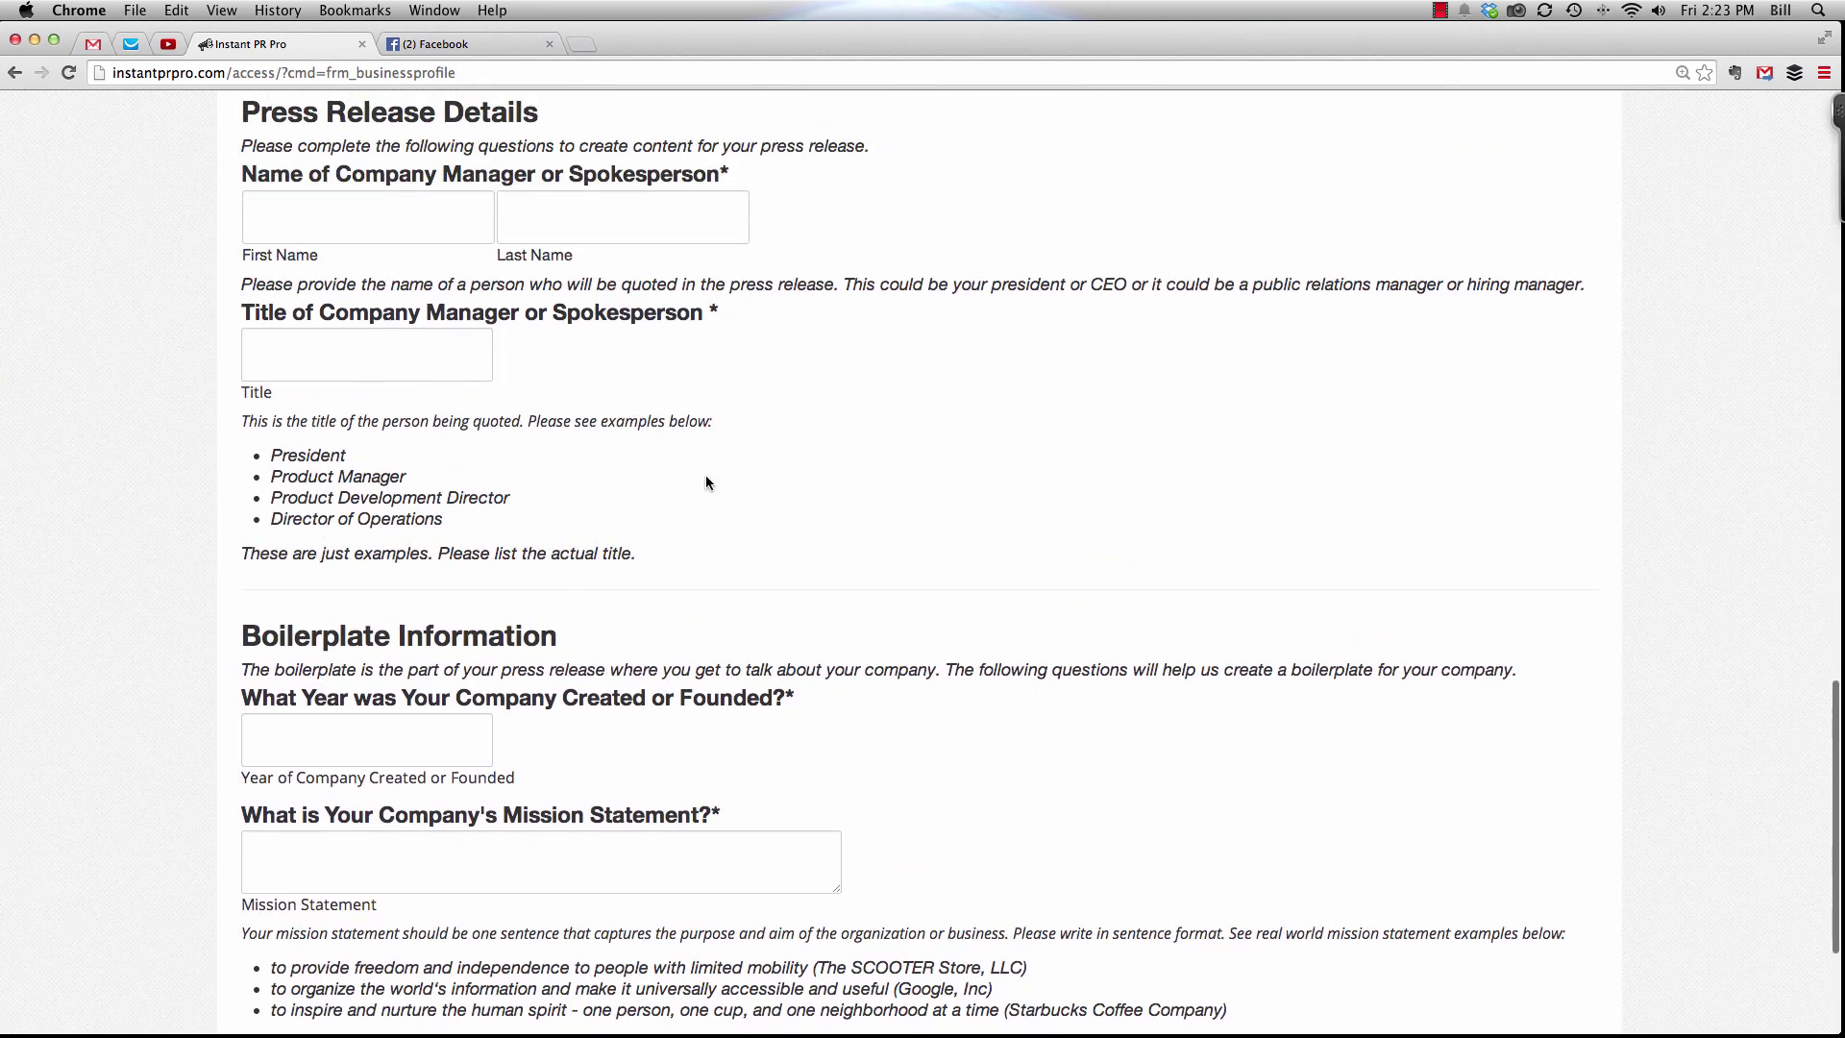
scroll(644, 507, down, 5)
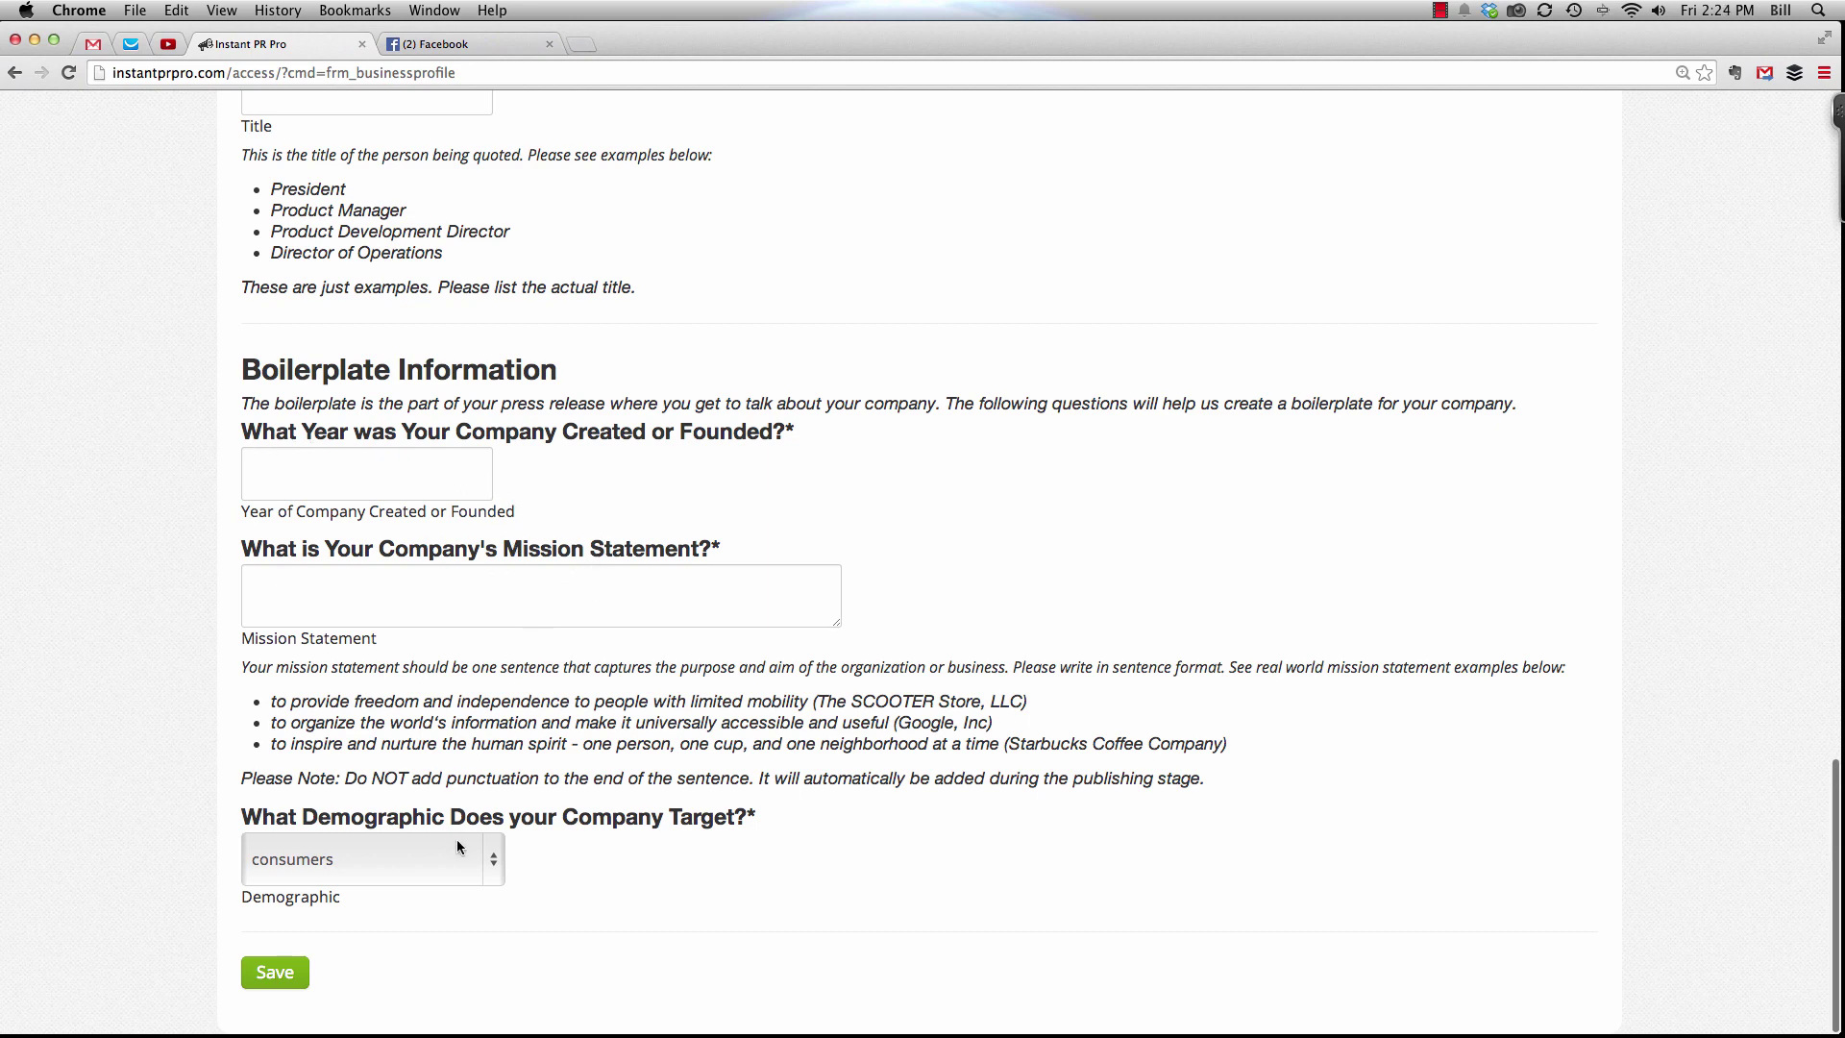
click(498, 859)
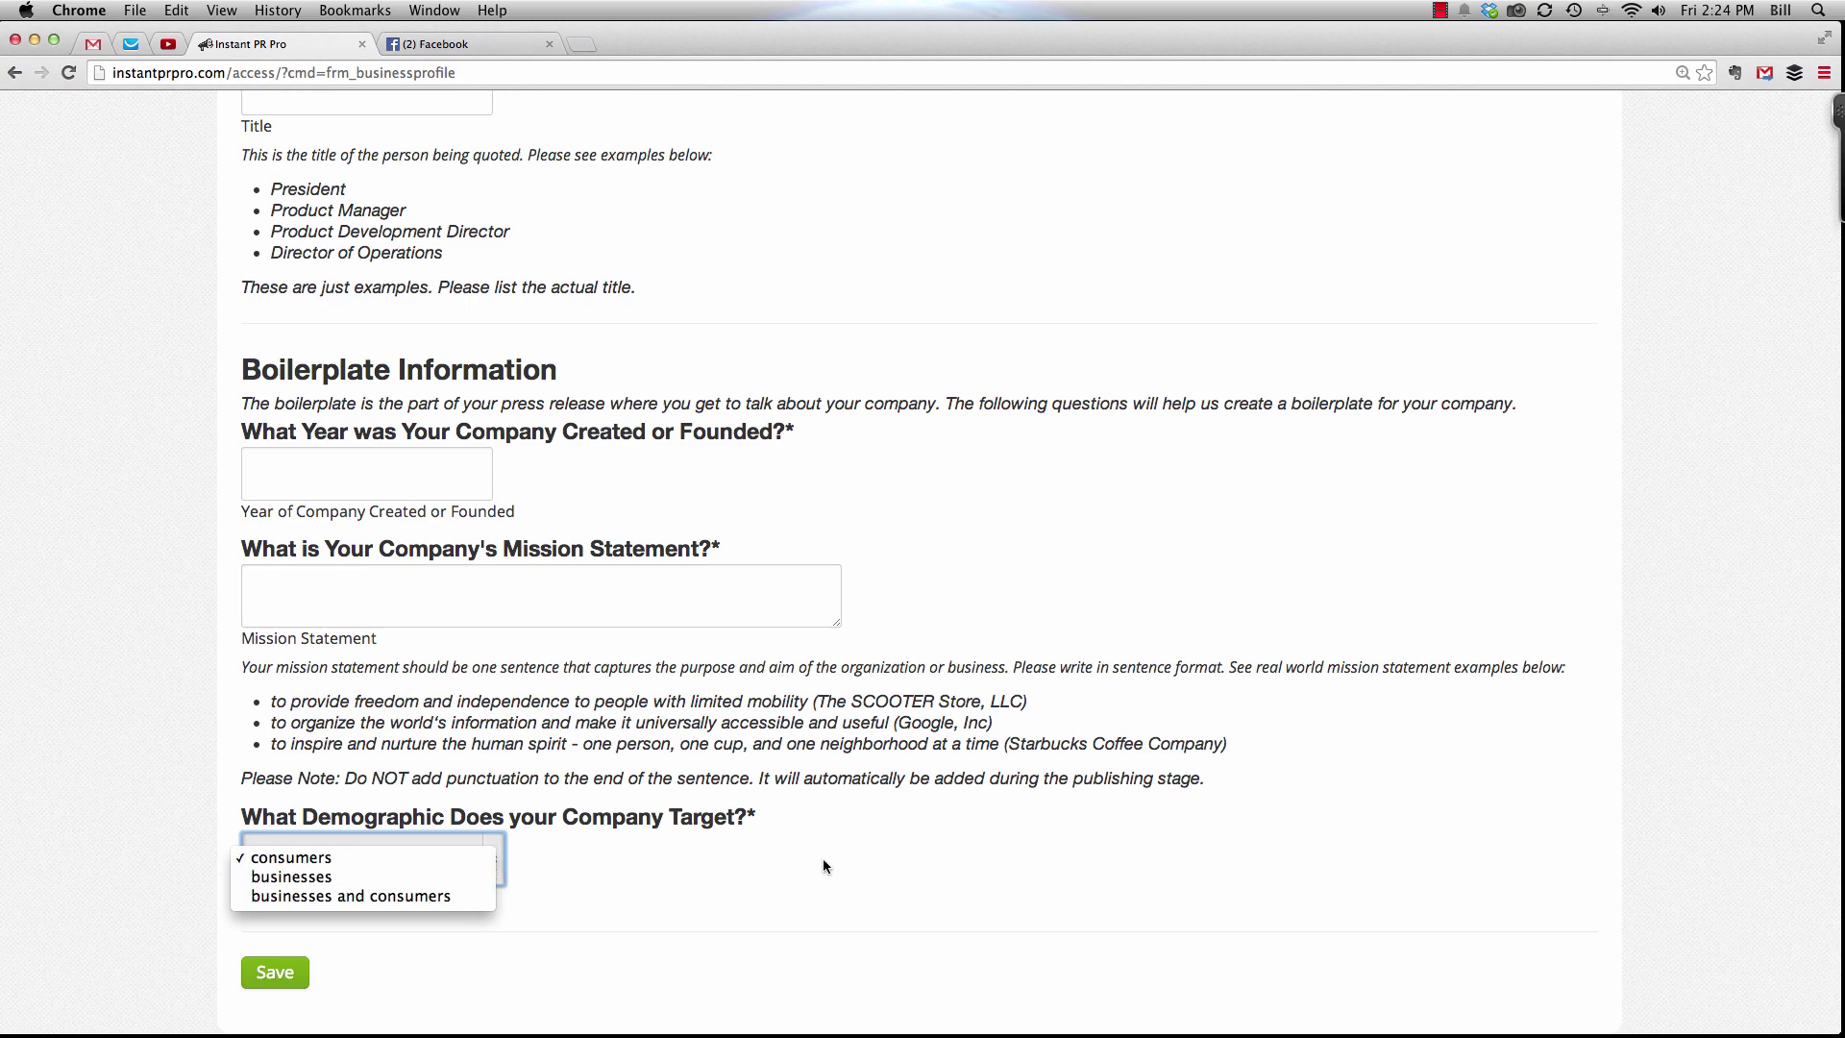
click(857, 853)
Step: Return to the business profiles list, open the BWI Press profile for editing and review its completed fields
scroll(857, 853, up, 15)
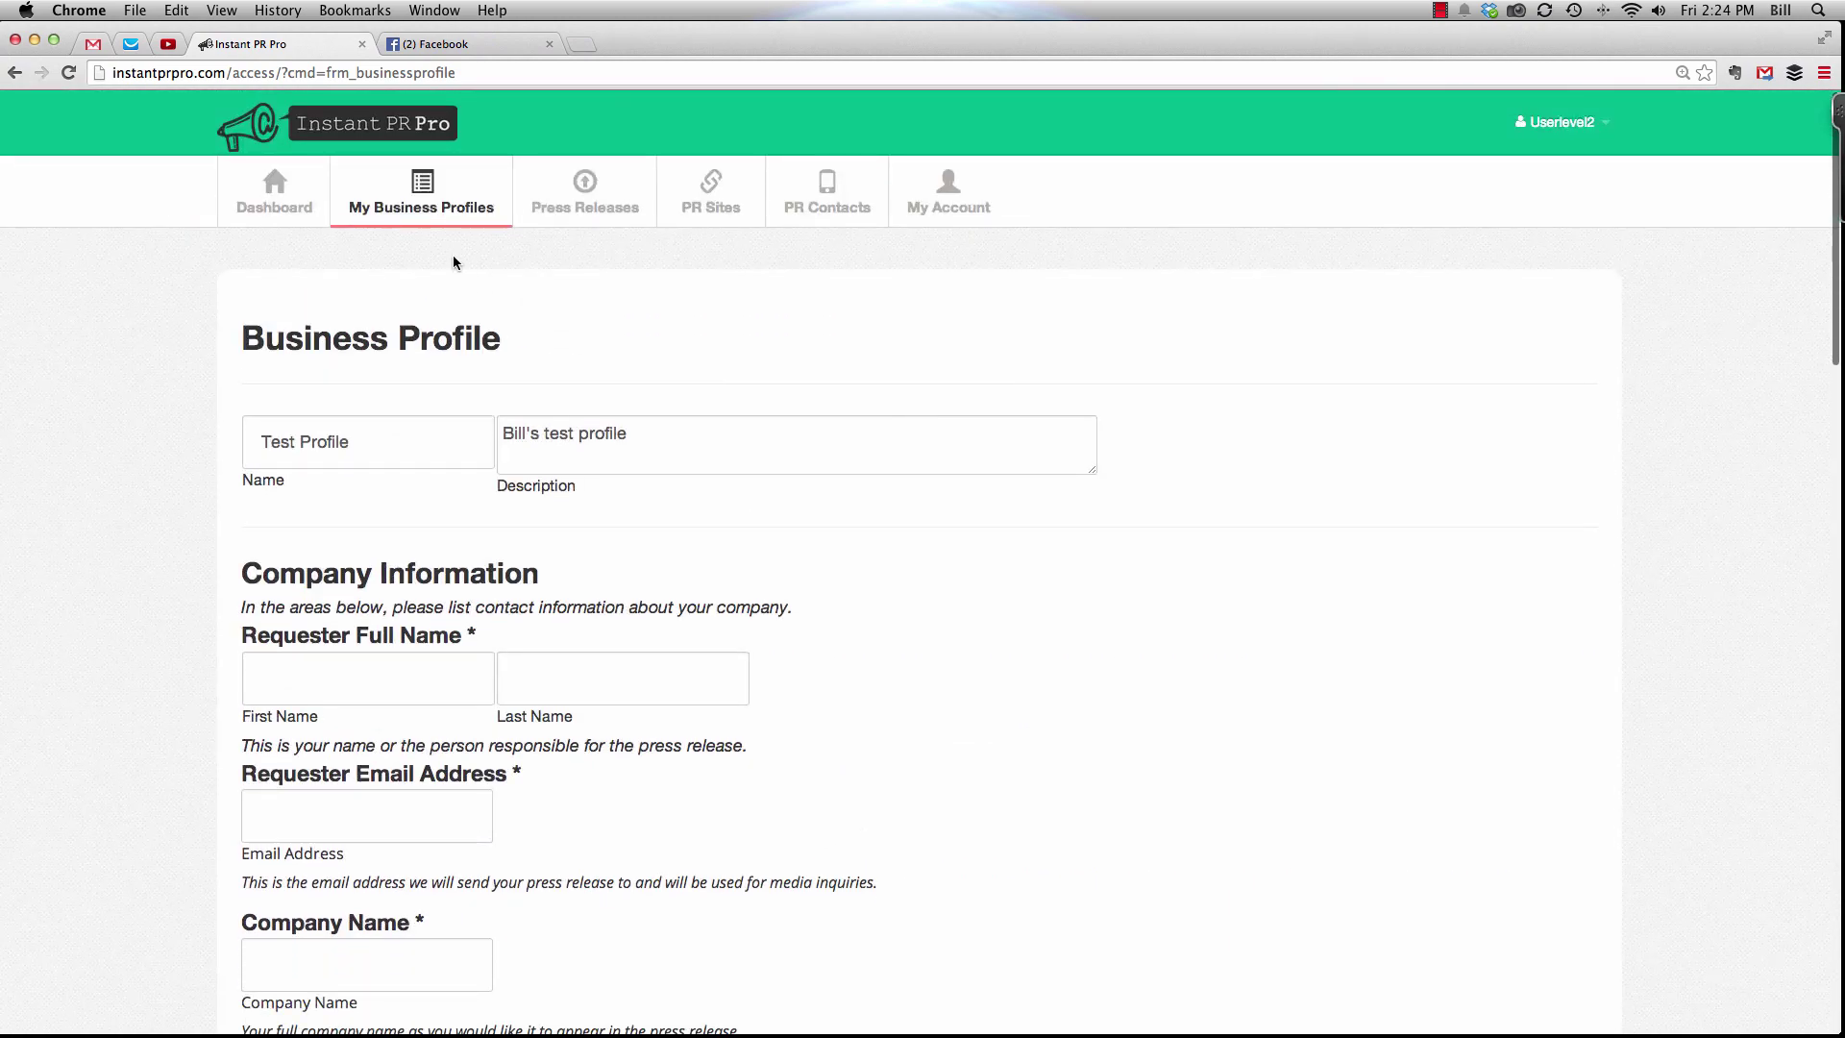
click(420, 210)
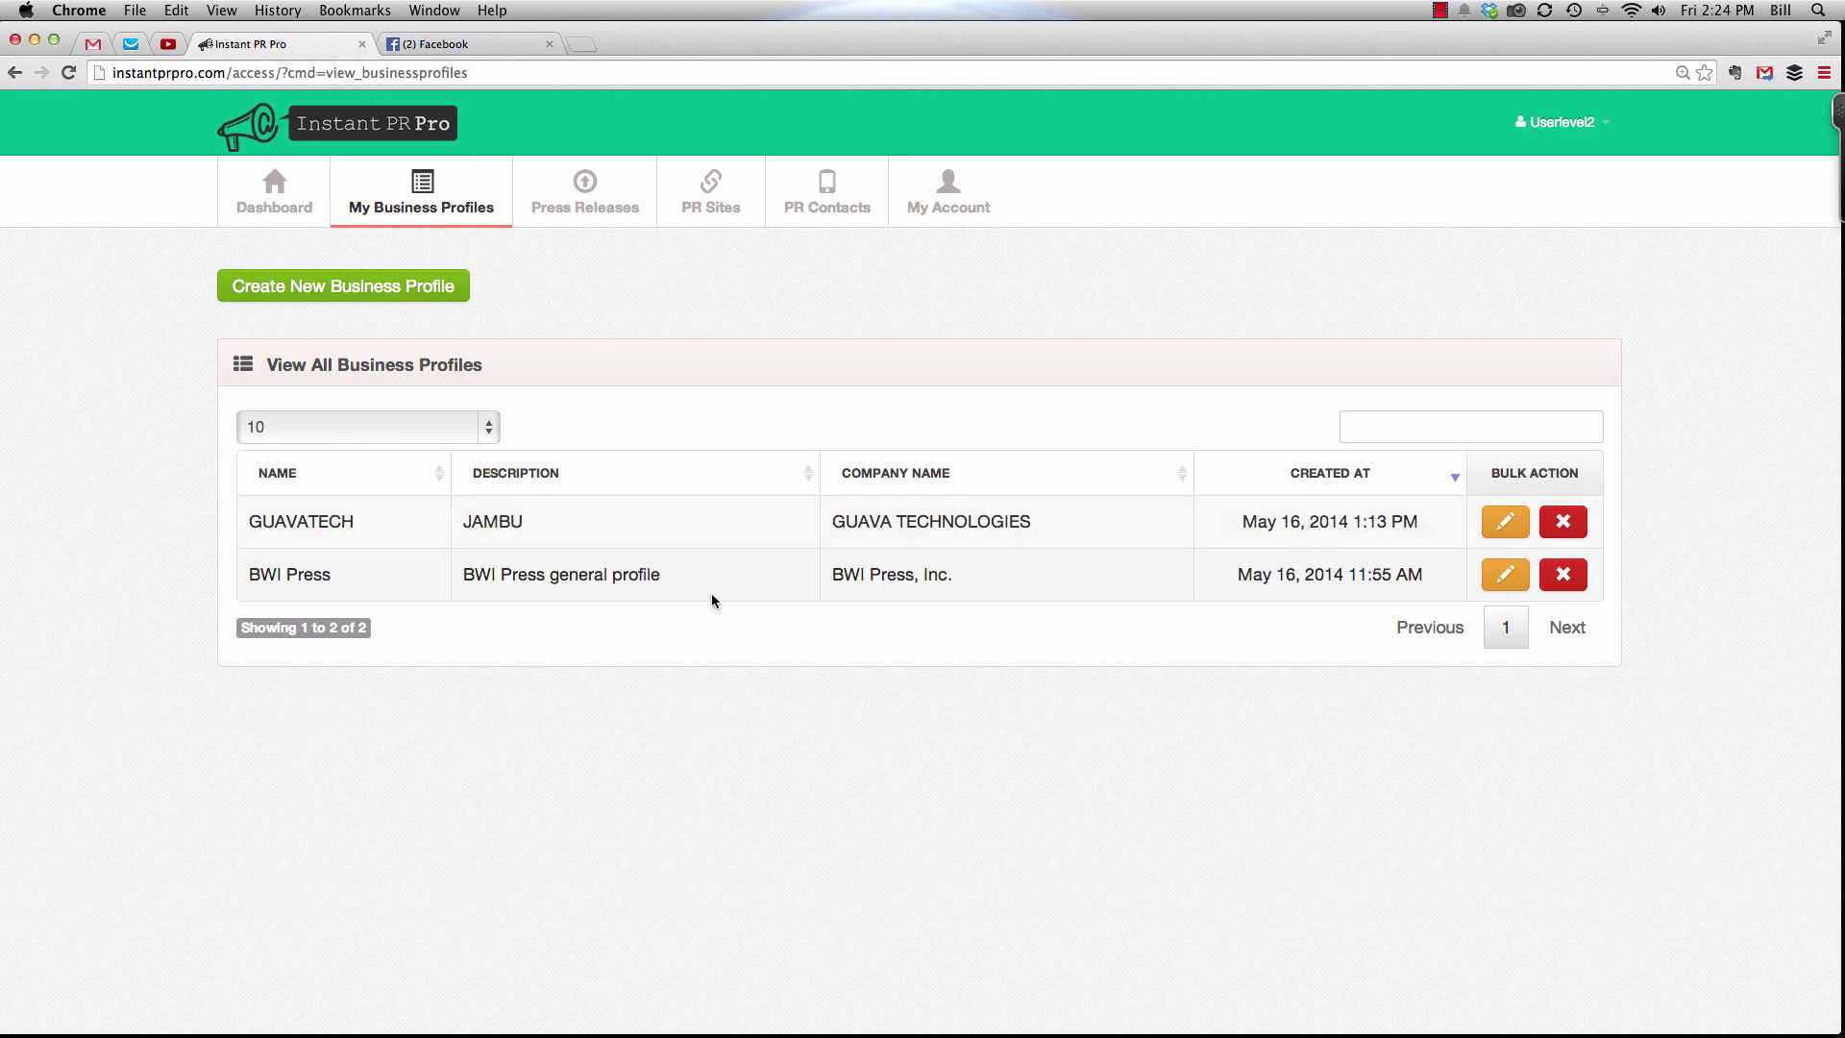
click(1505, 574)
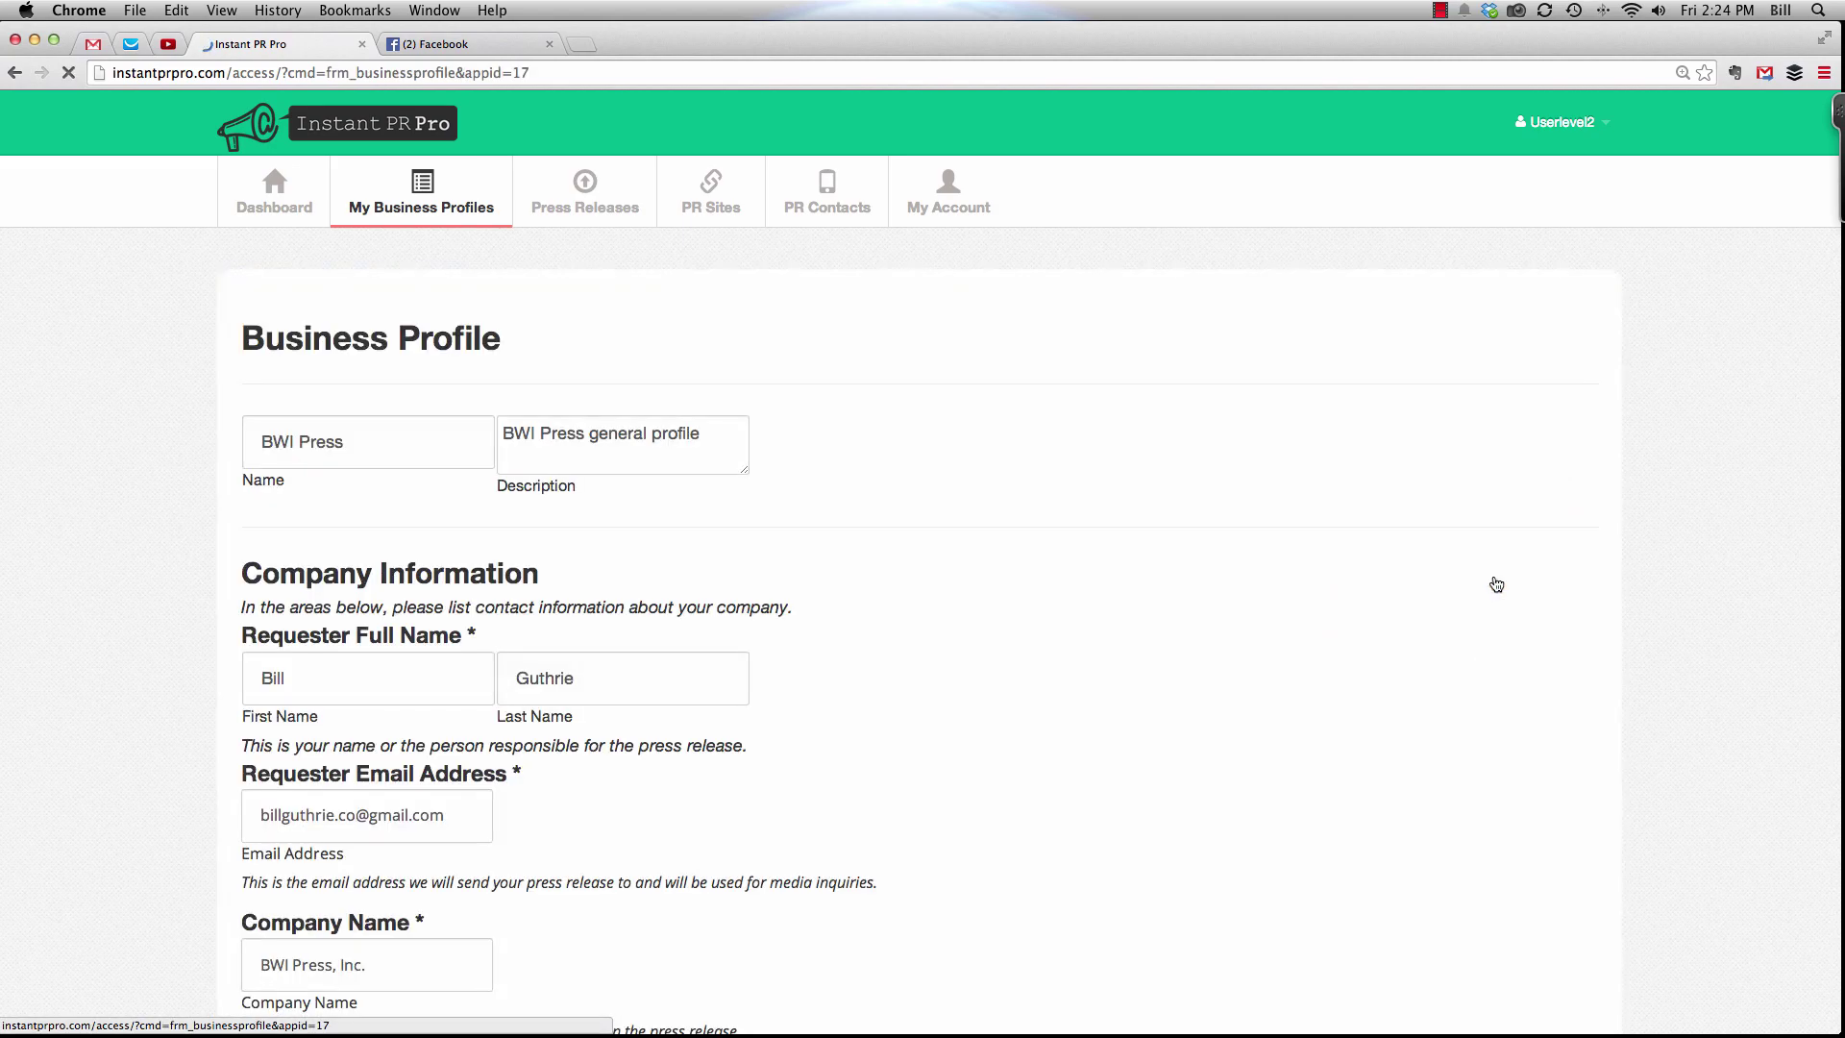
scroll(1025, 714, down, 10)
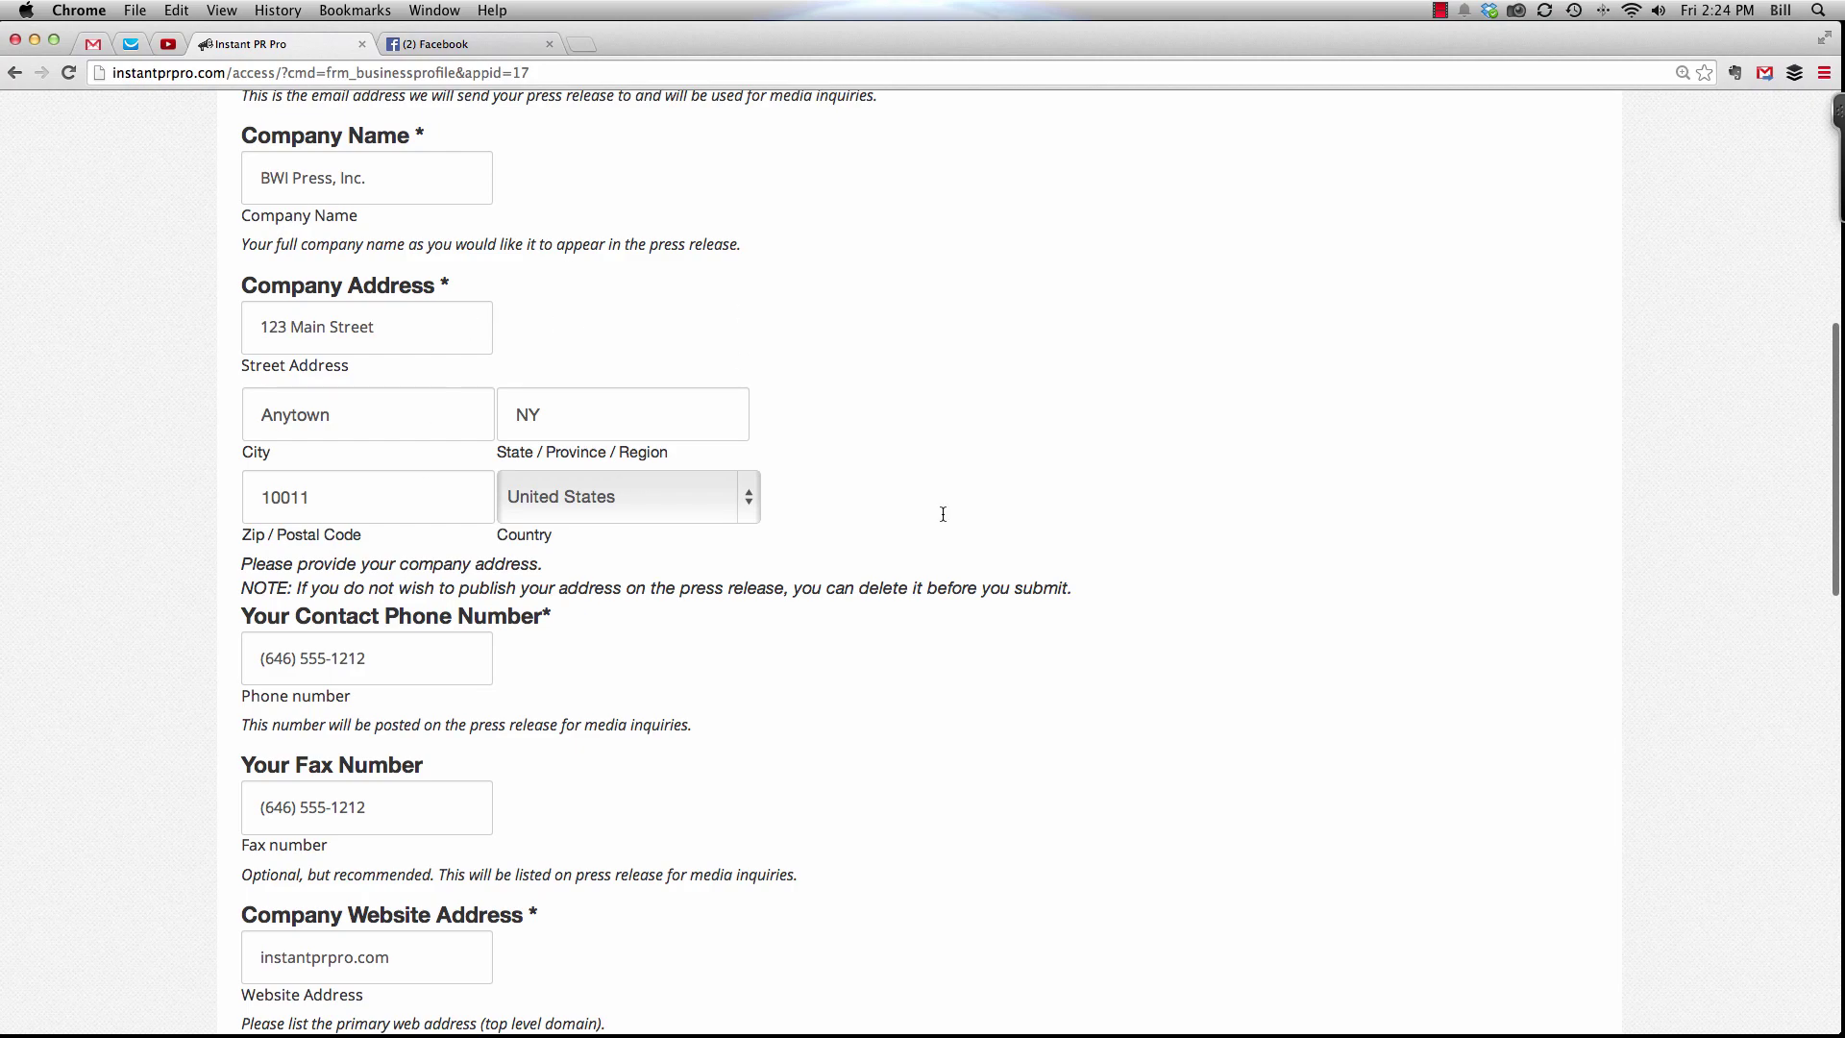
scroll(1024, 710, down, 10)
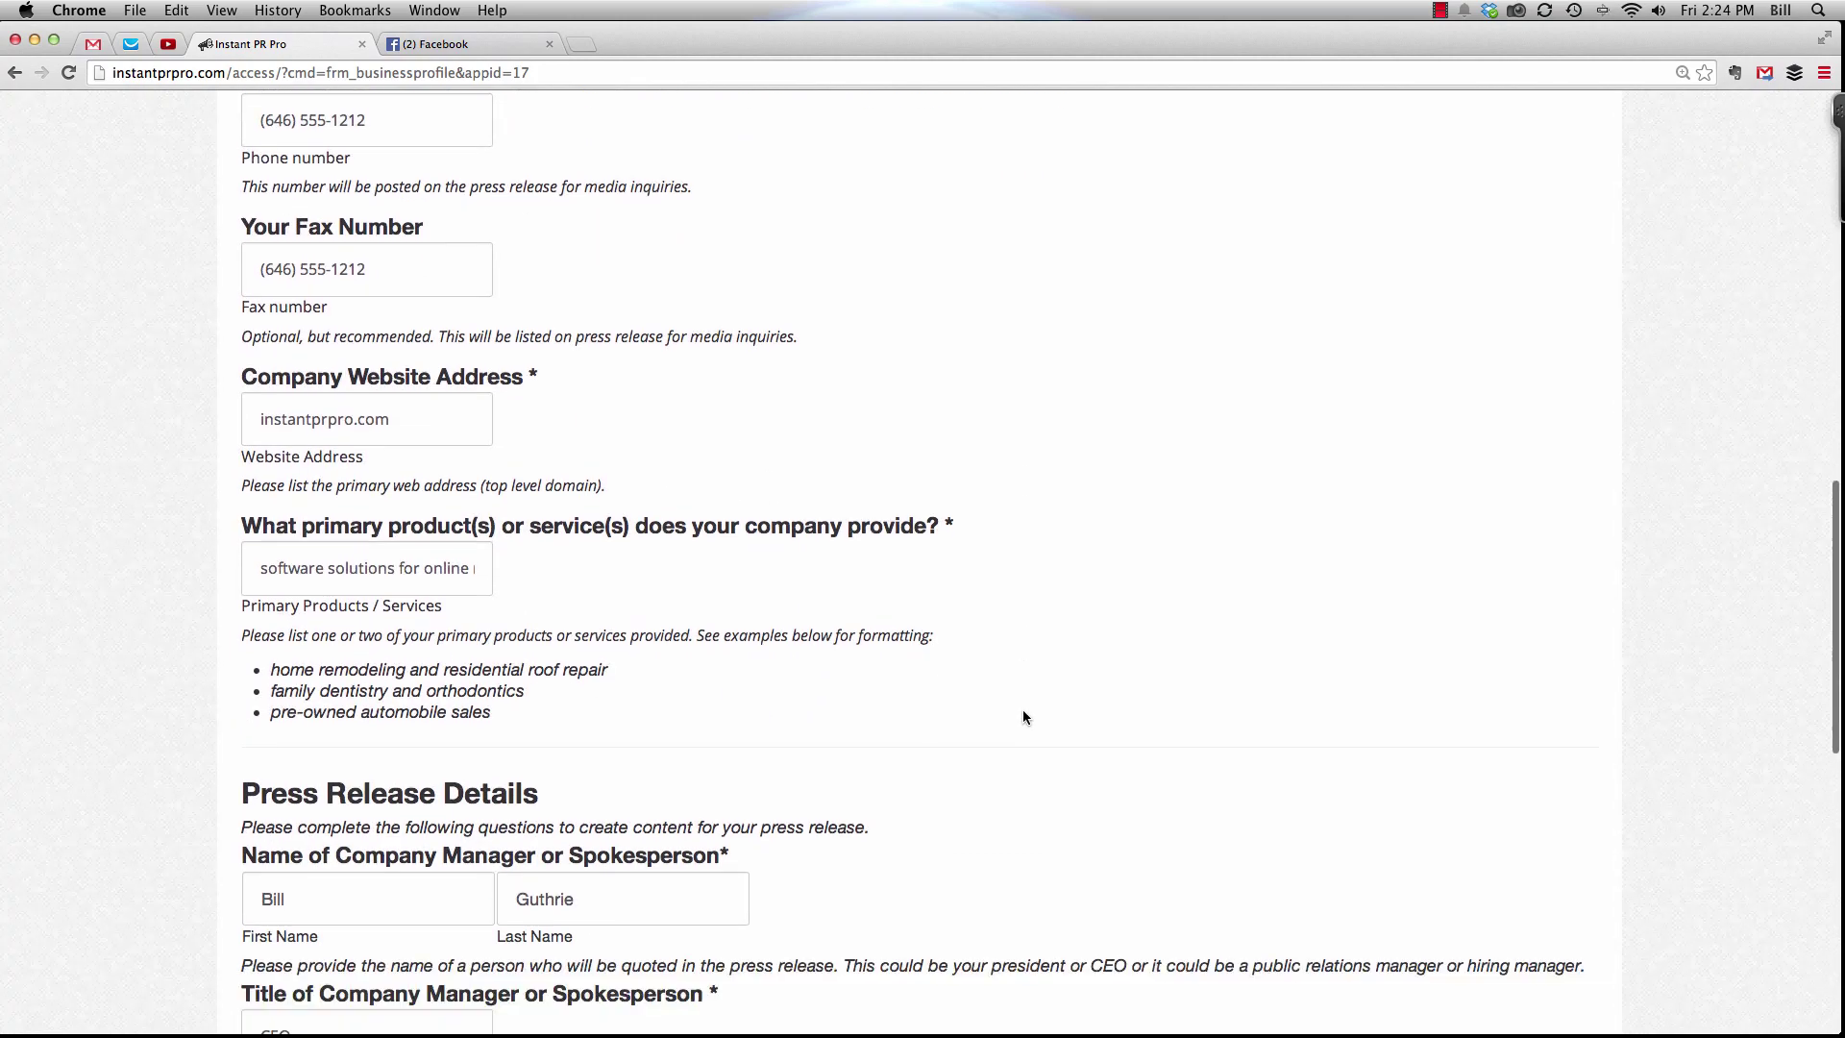
scroll(1022, 716, down, 8)
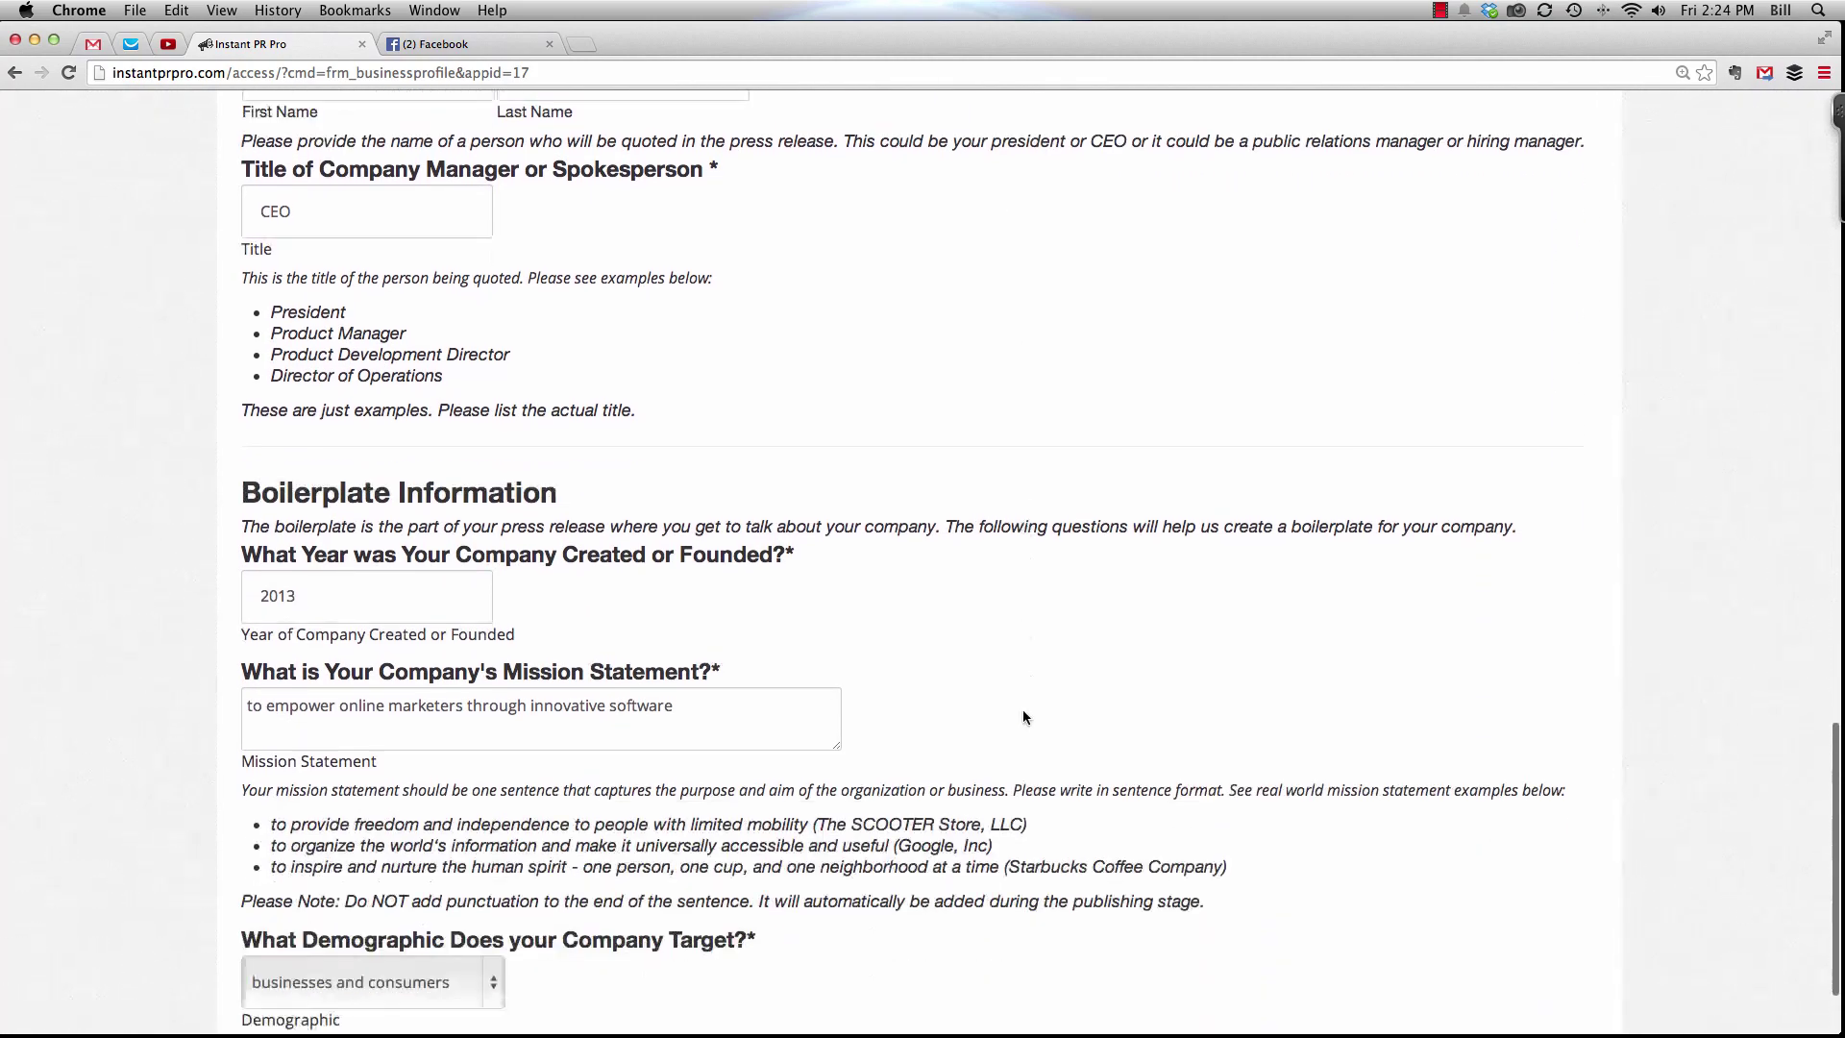
scroll(1022, 711, up, 20)
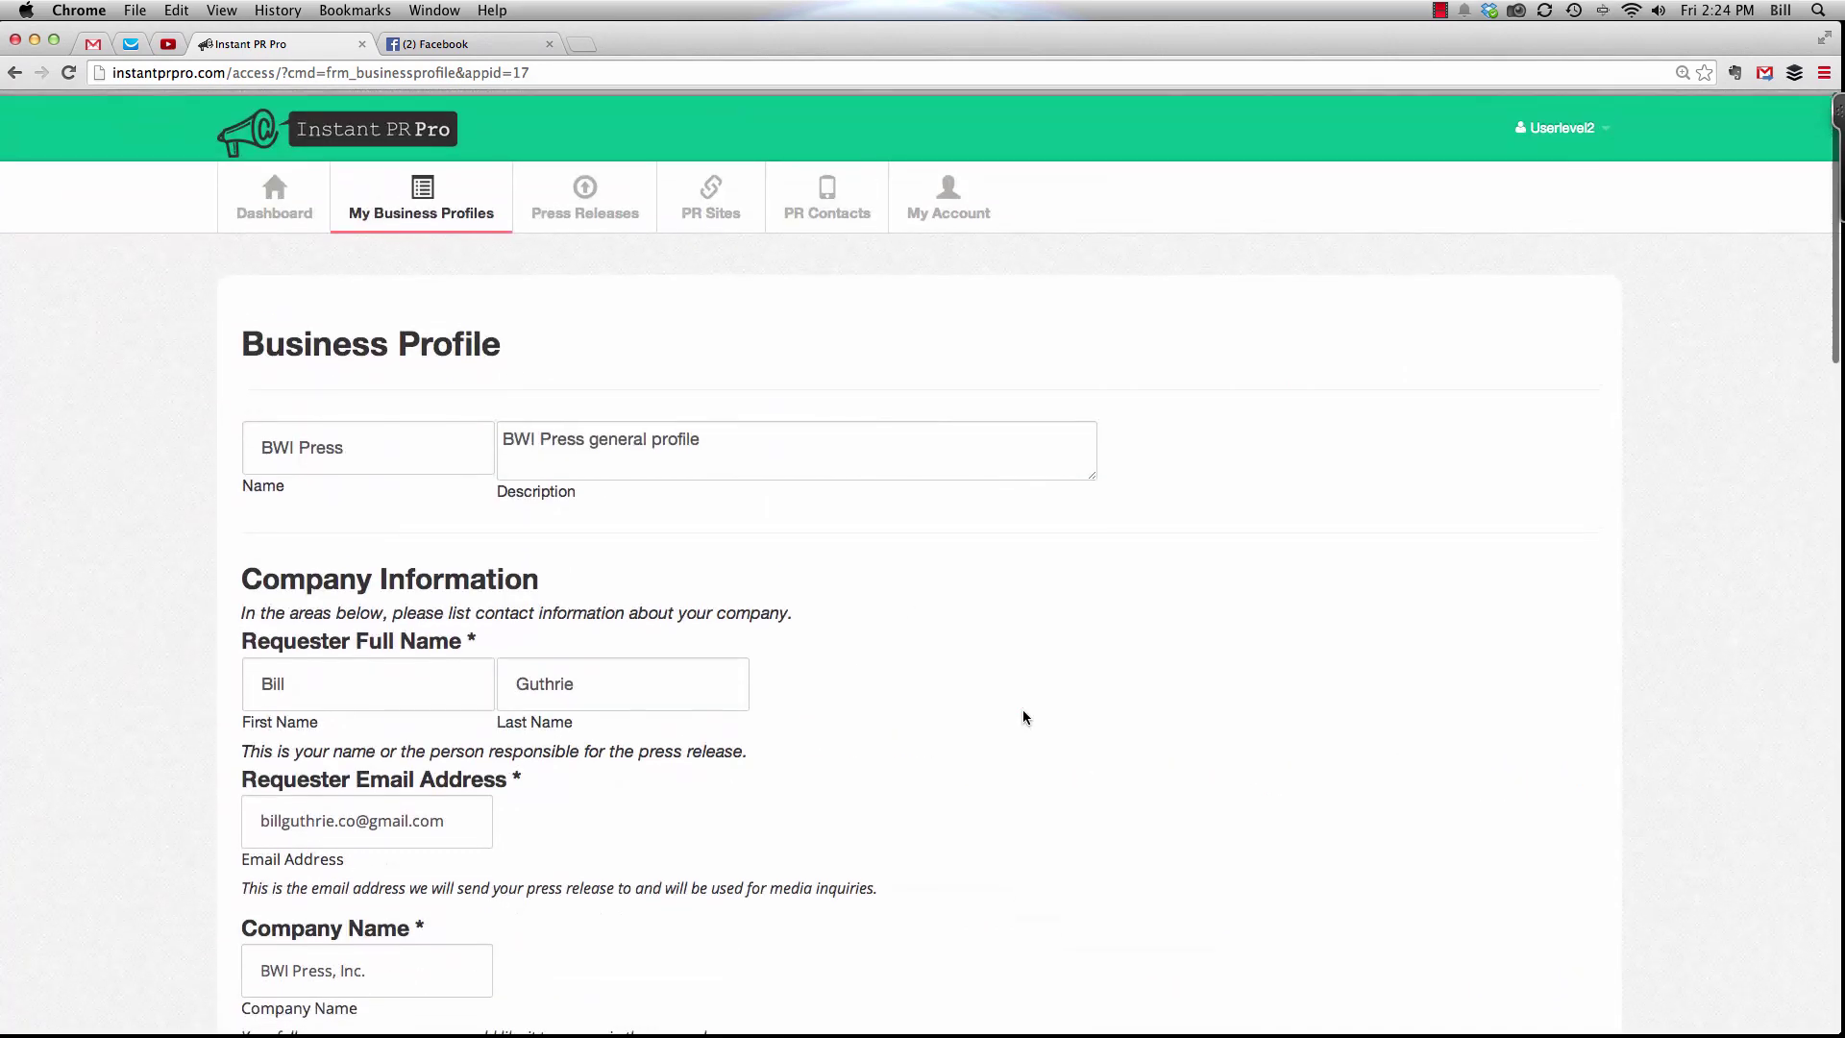
Step: Start a new press release from the press releases list and examine the available template categories and types
click(402, 207)
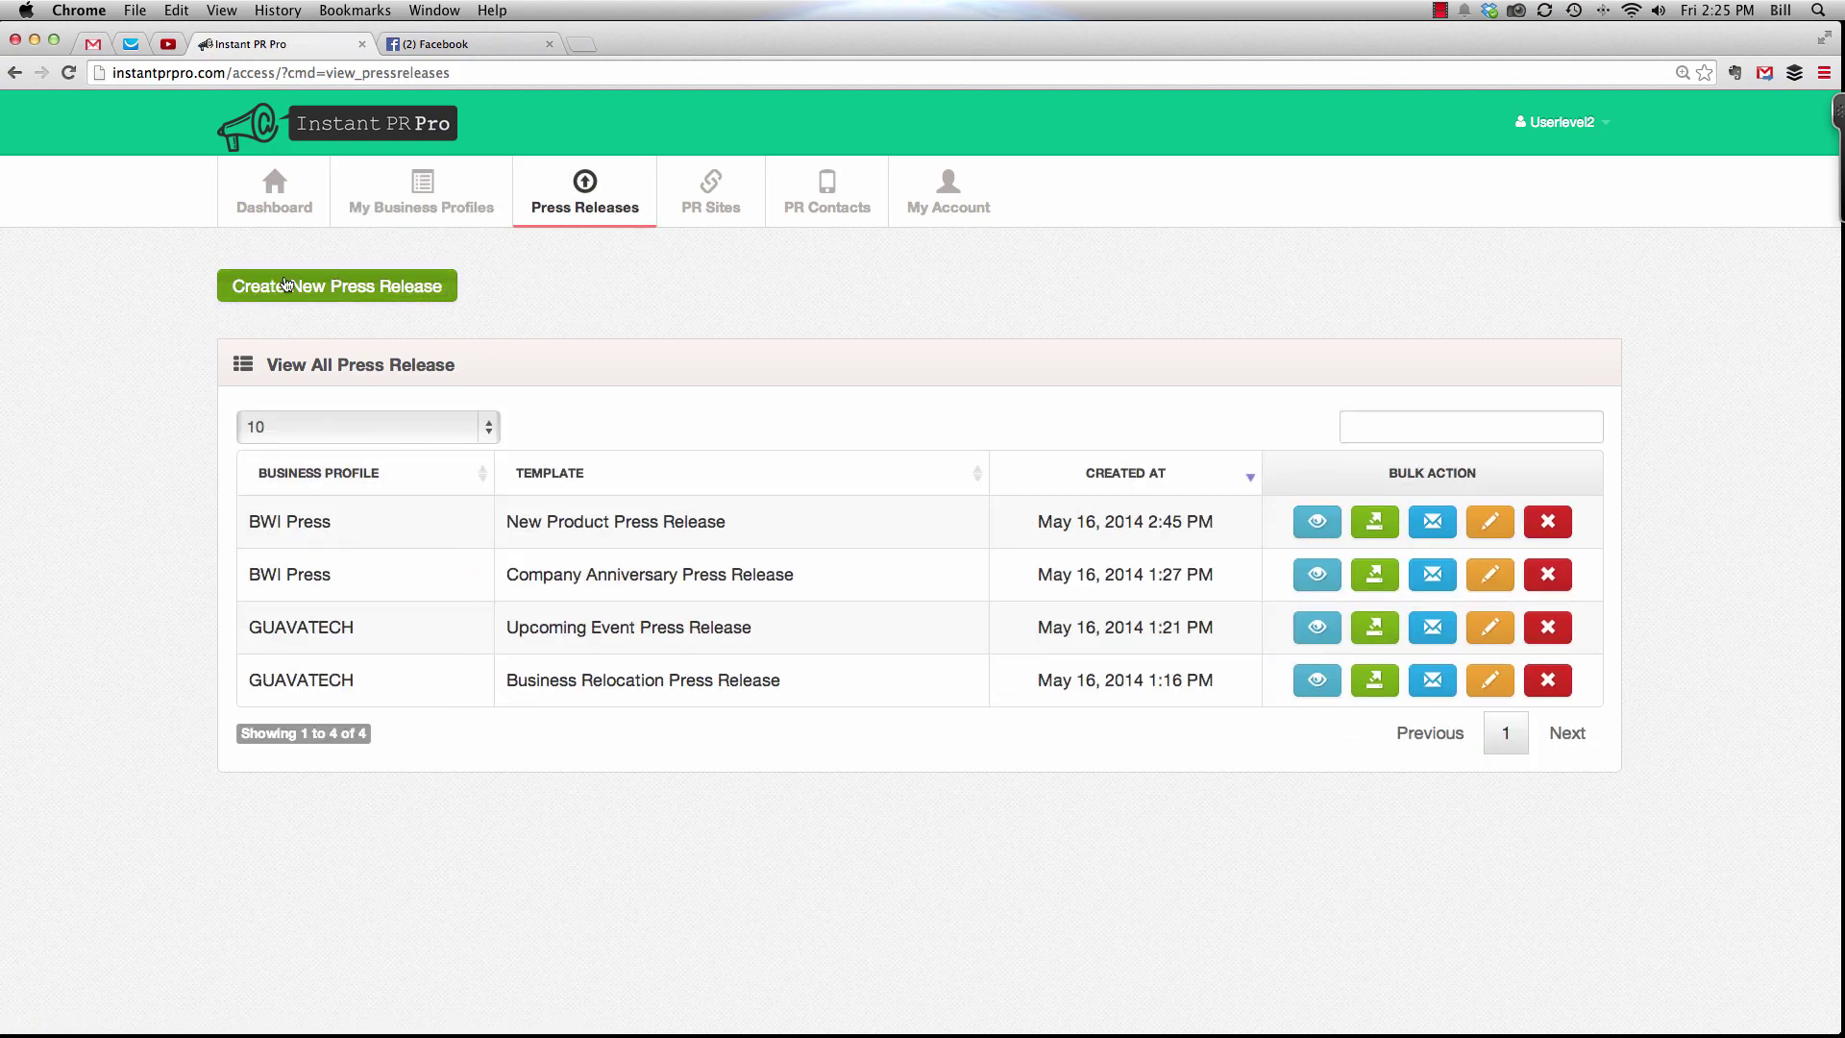
click(404, 290)
click(856, 340)
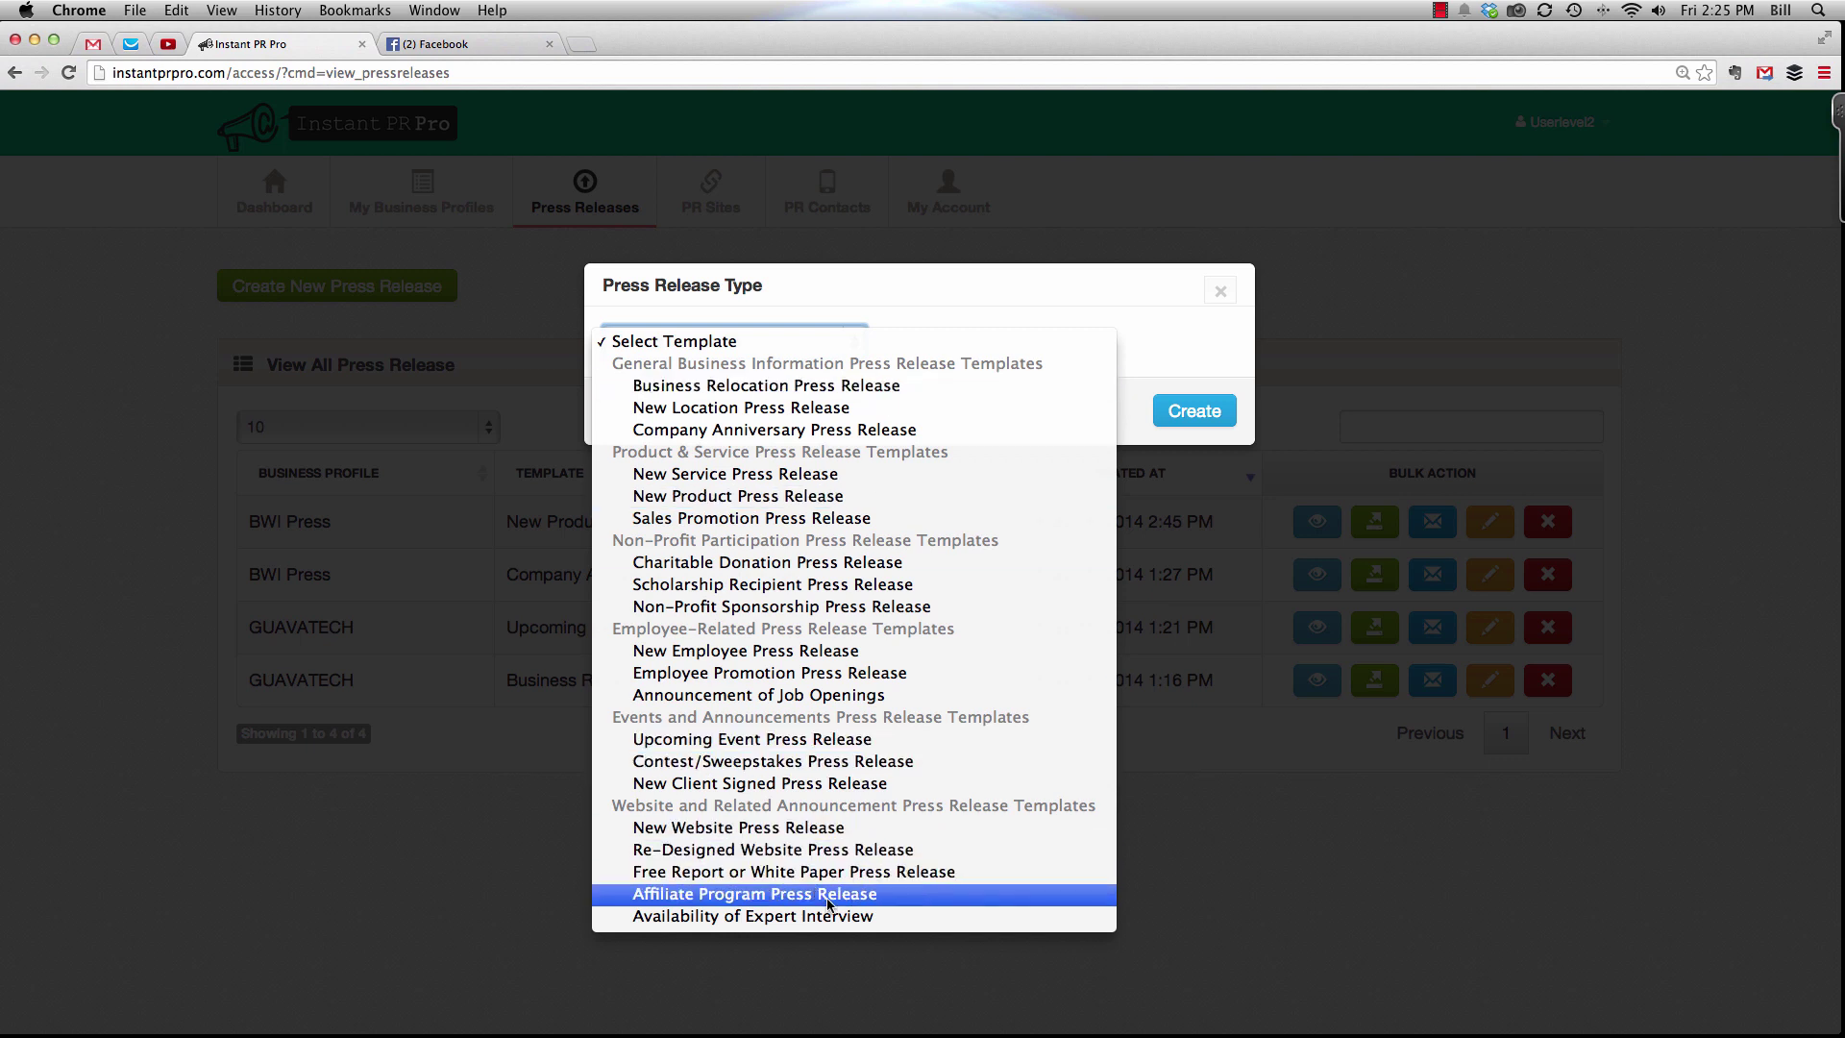
key(e)
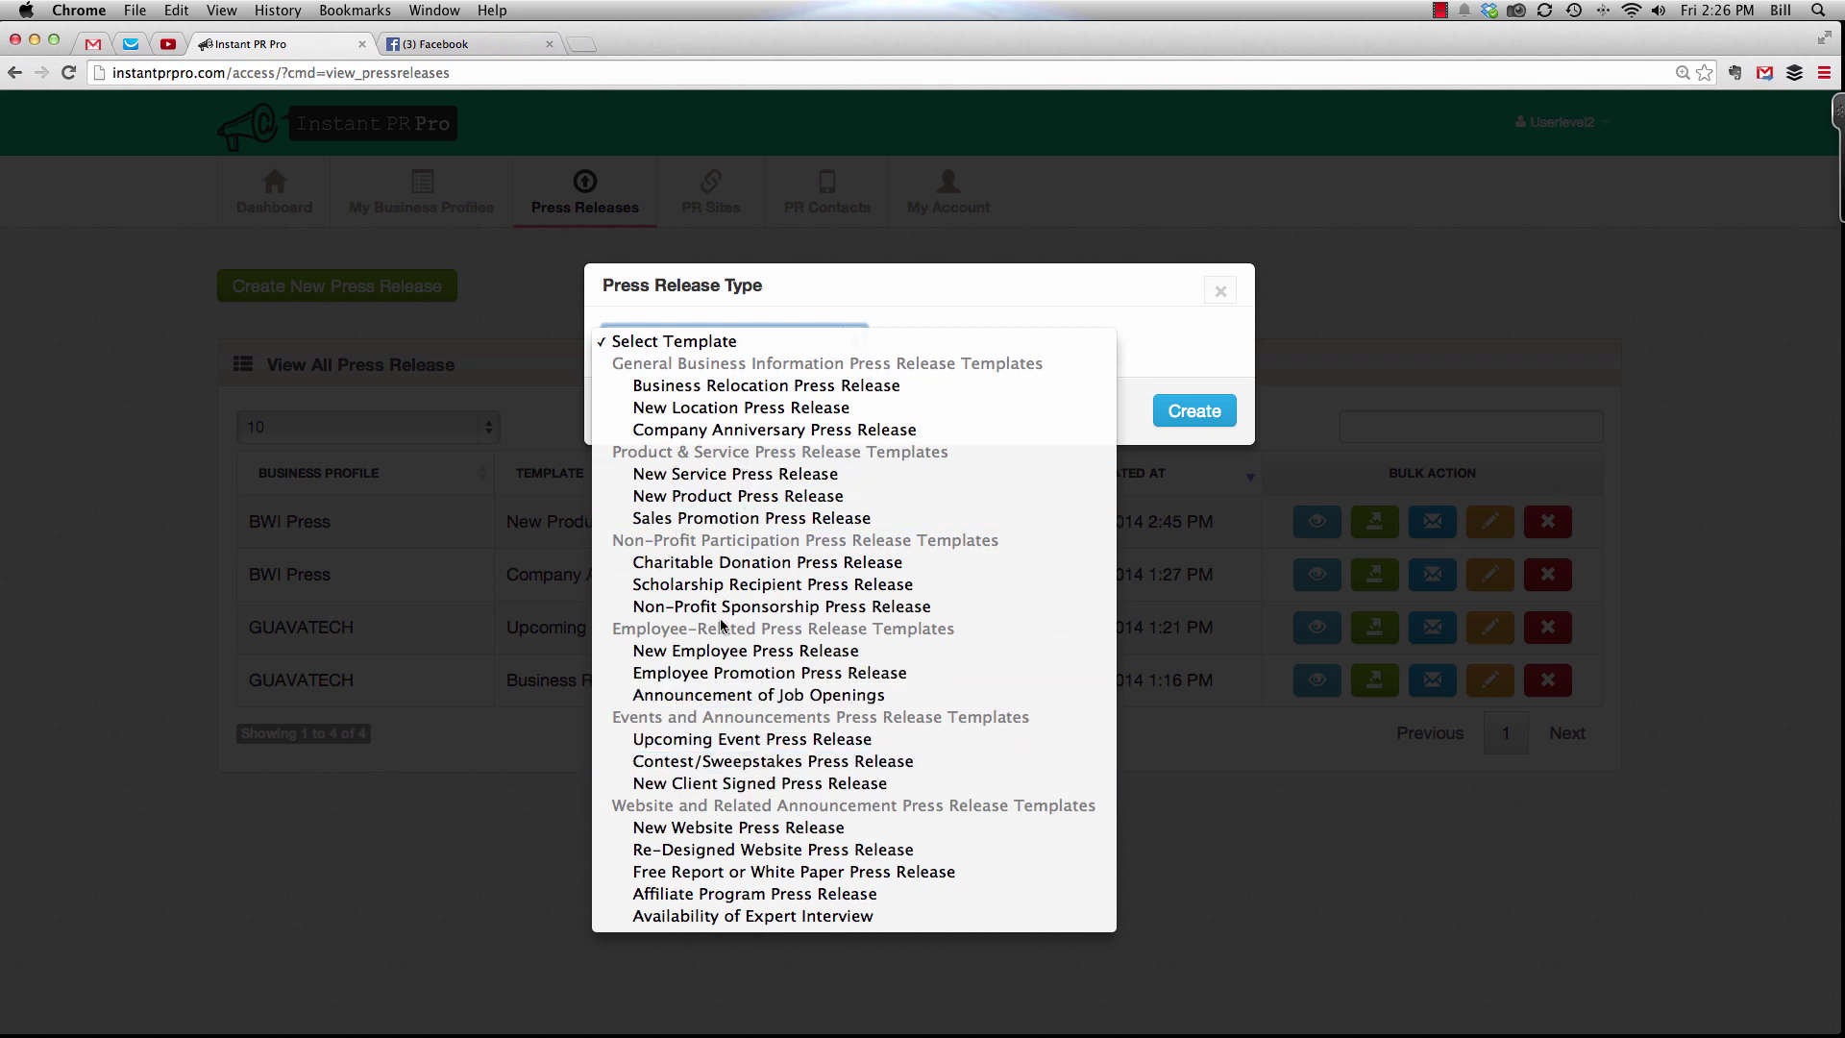
click(1105, 281)
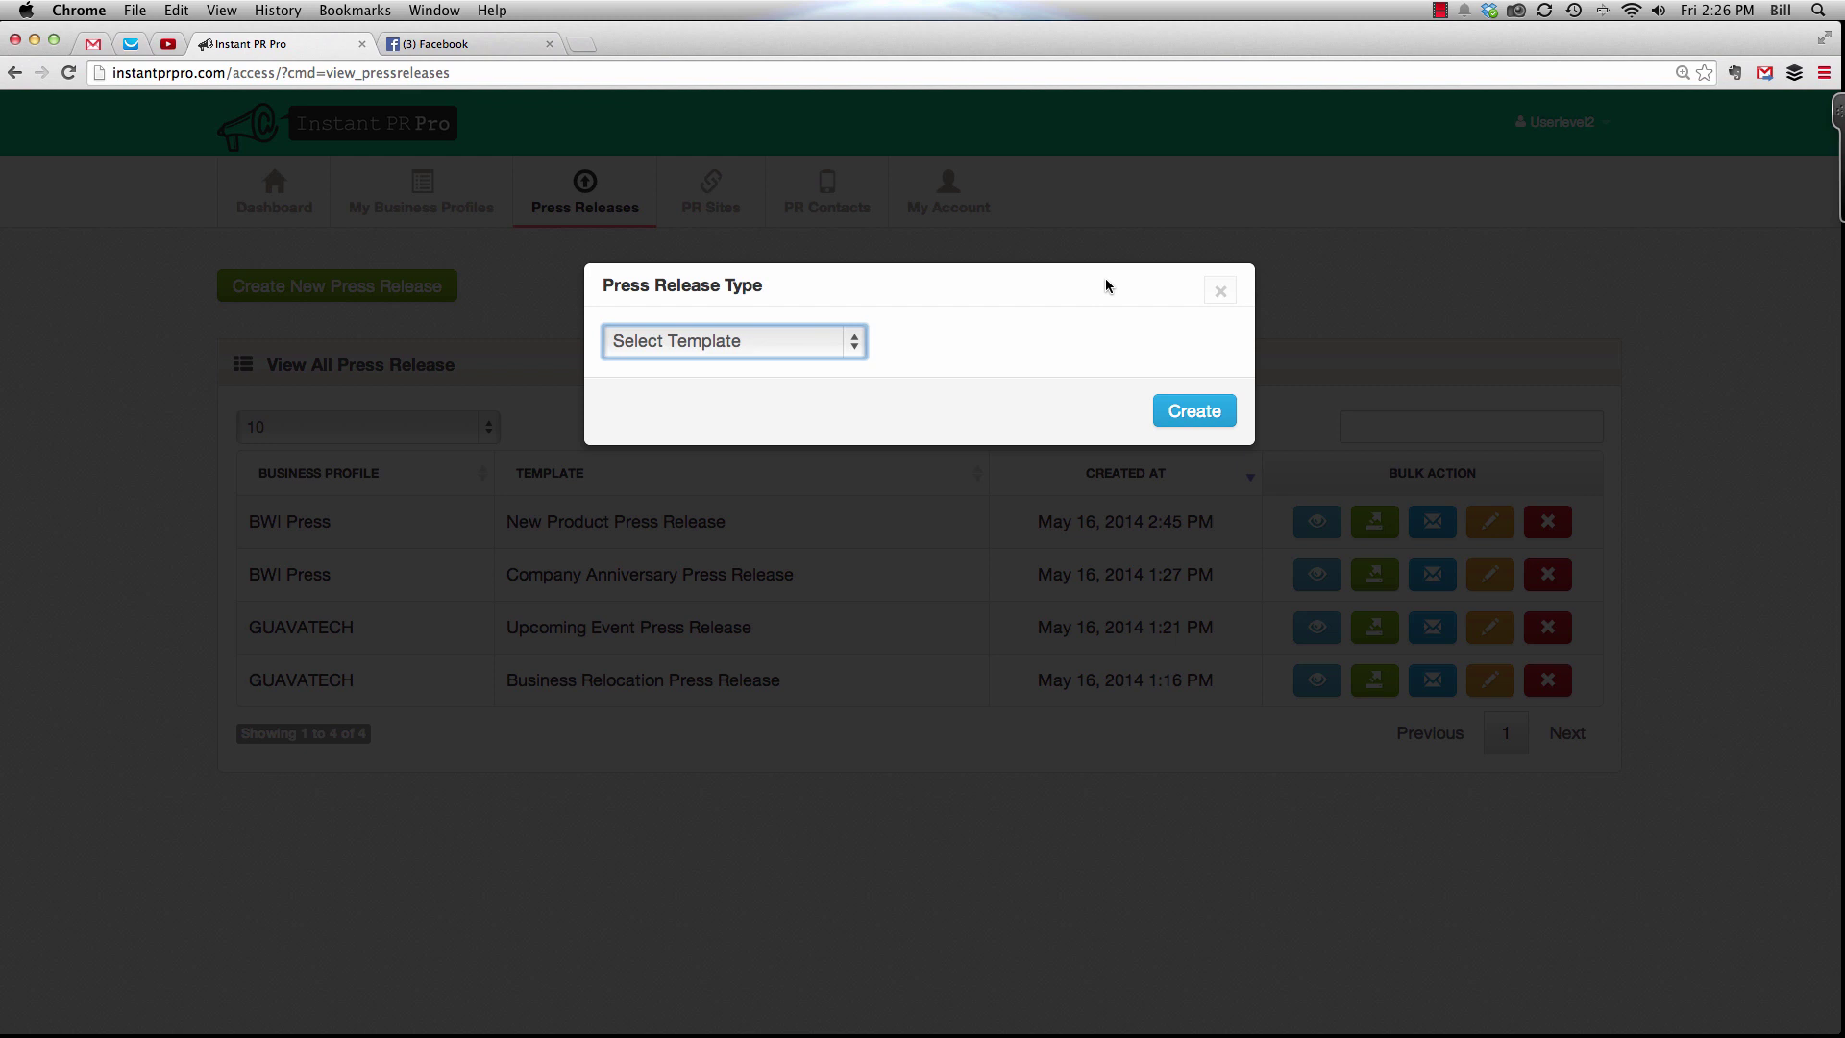
click(858, 356)
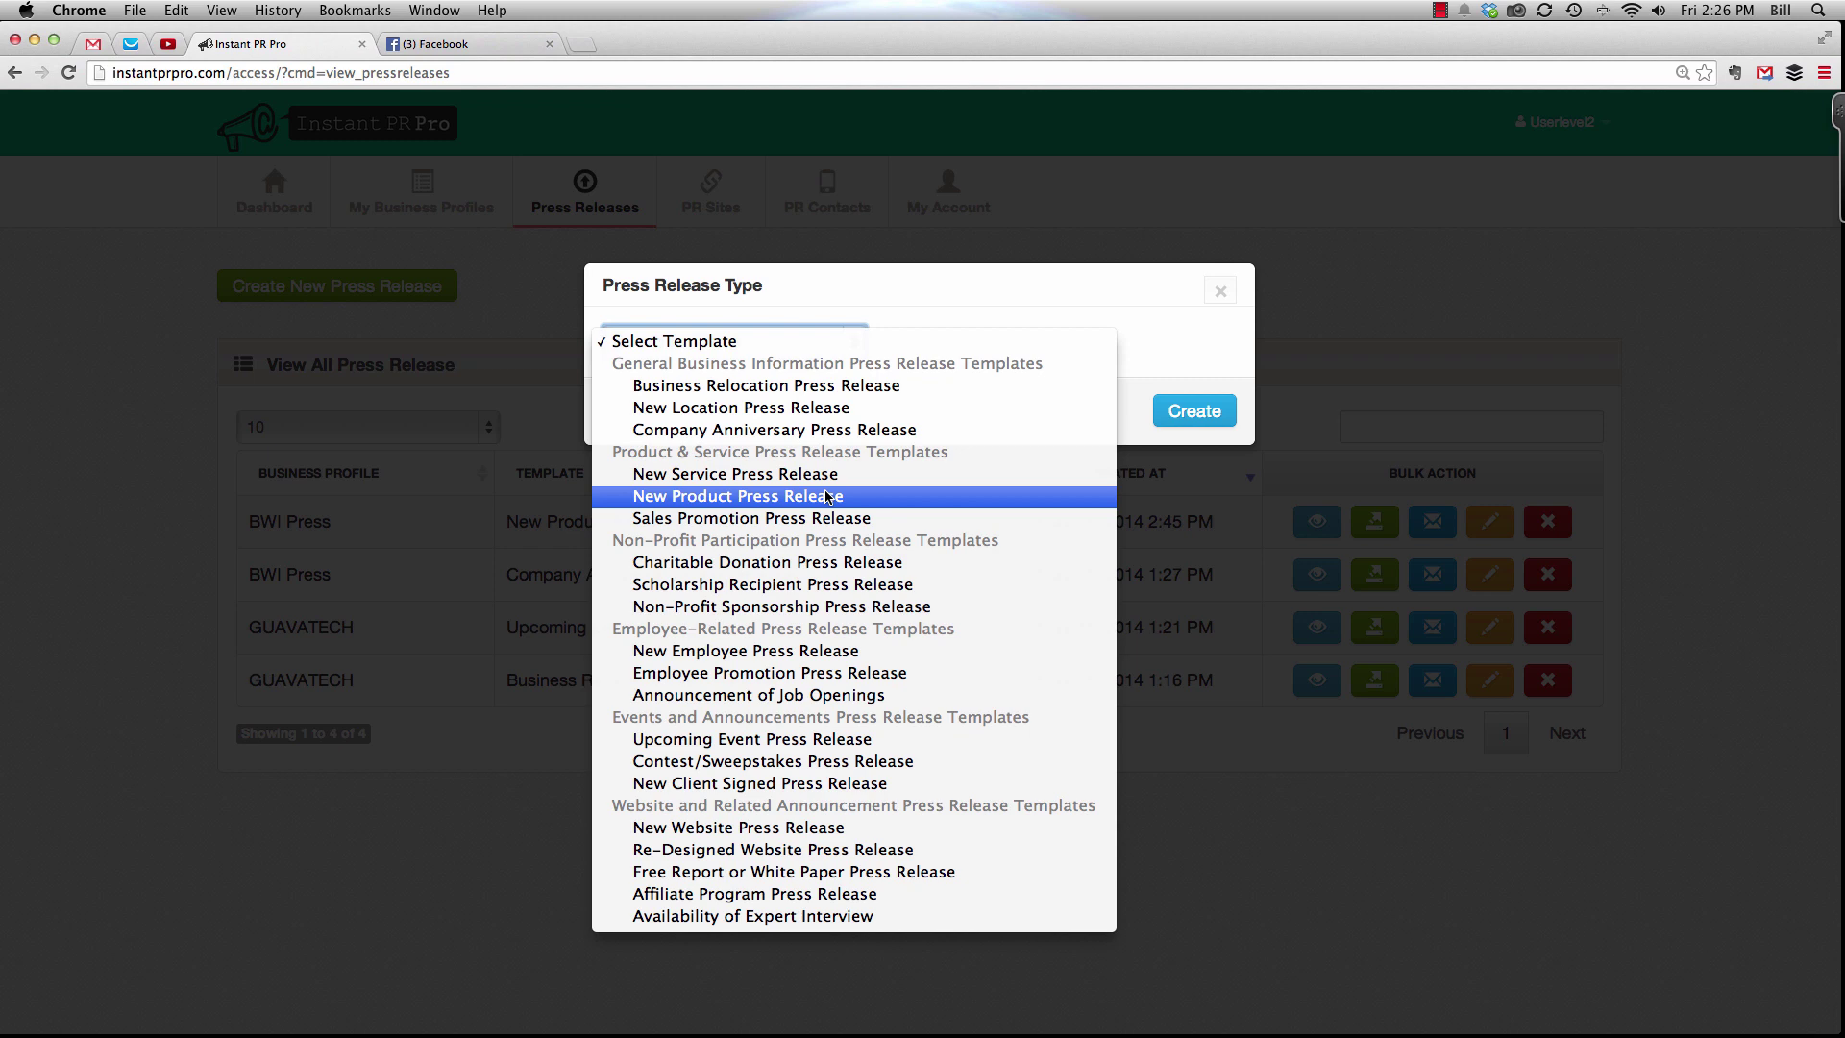
click(1060, 275)
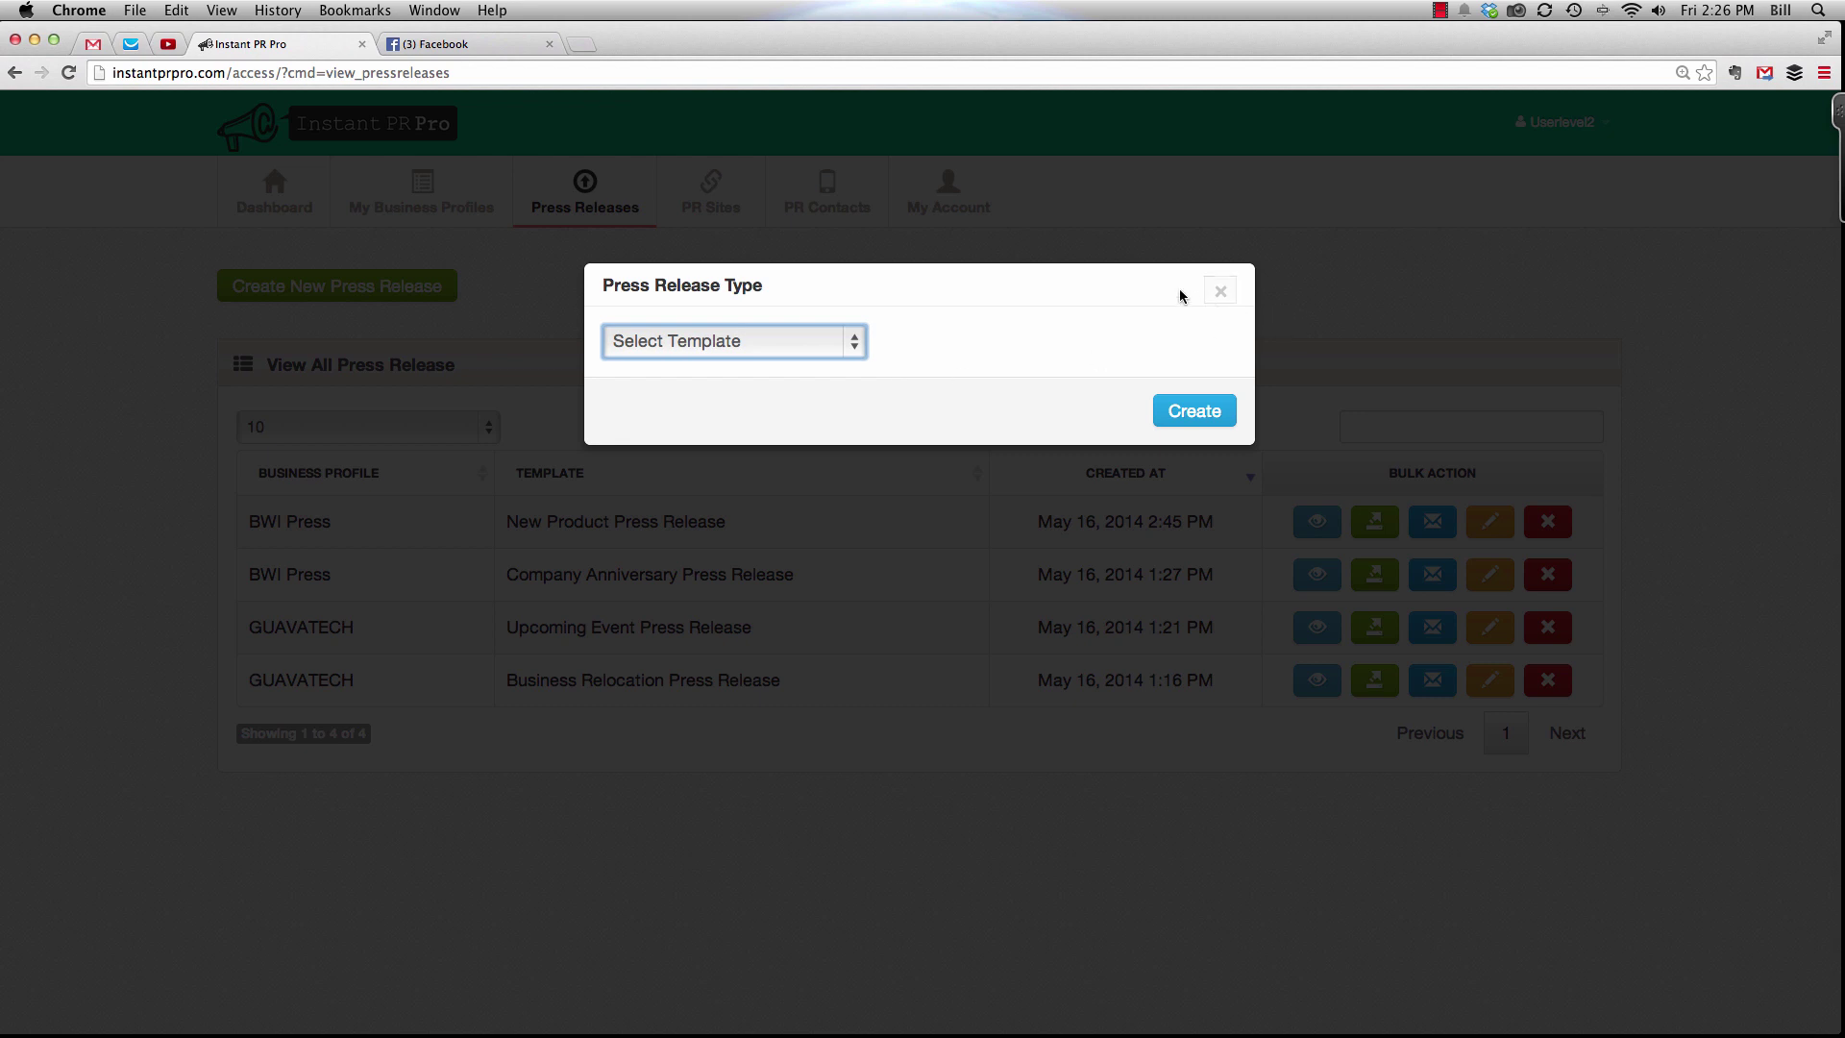
Step: Create a press release from the New Client Signed Press Release template
click(857, 349)
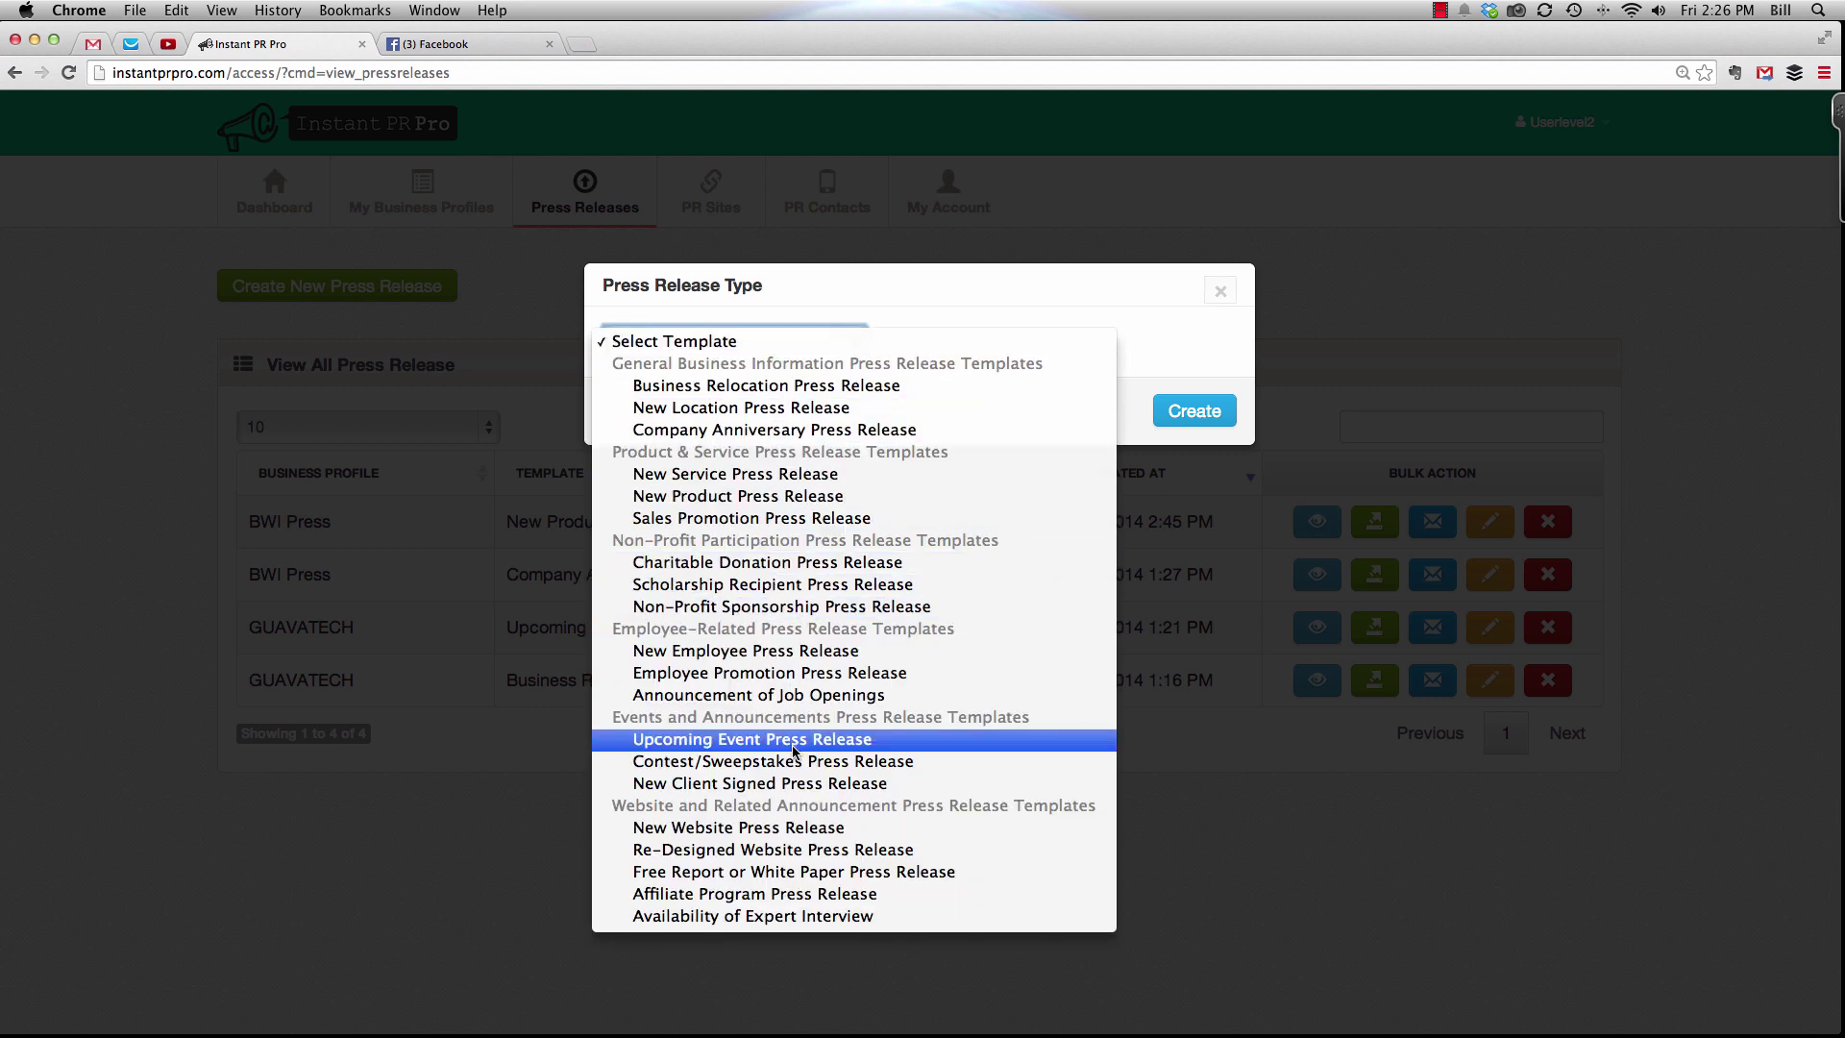
click(795, 783)
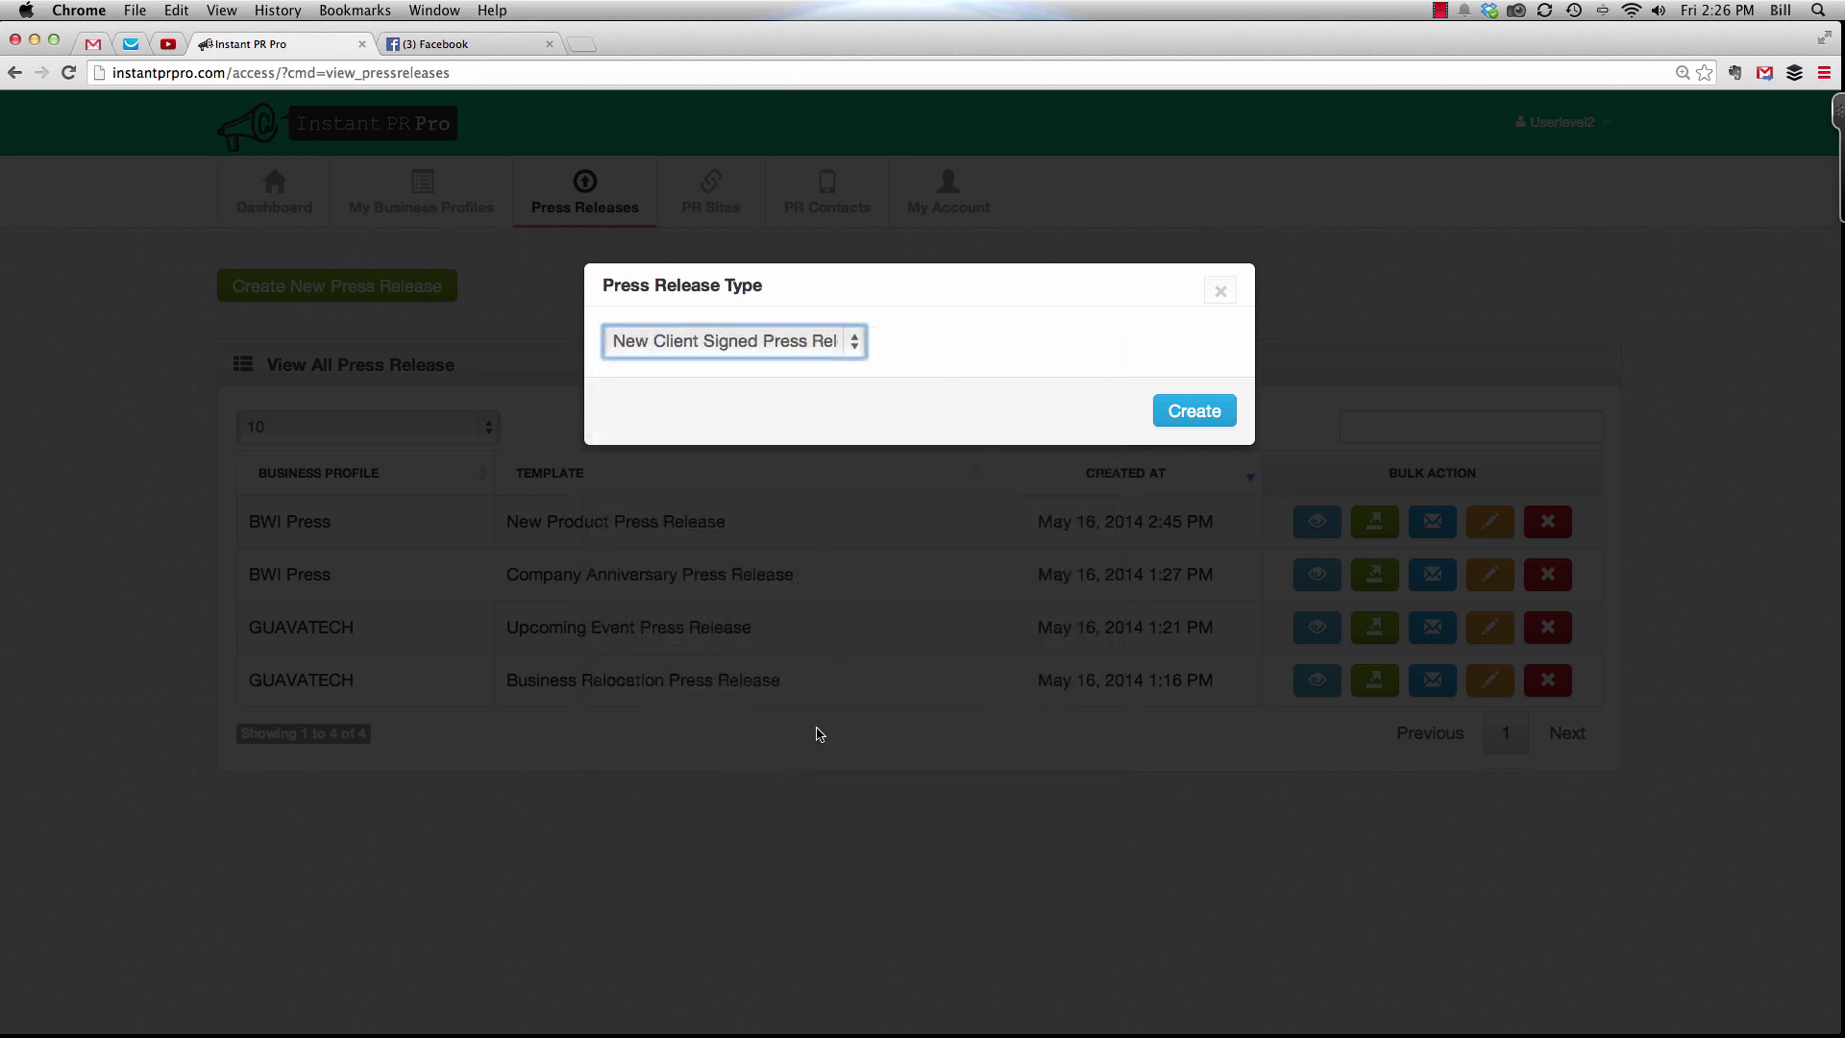
click(1170, 421)
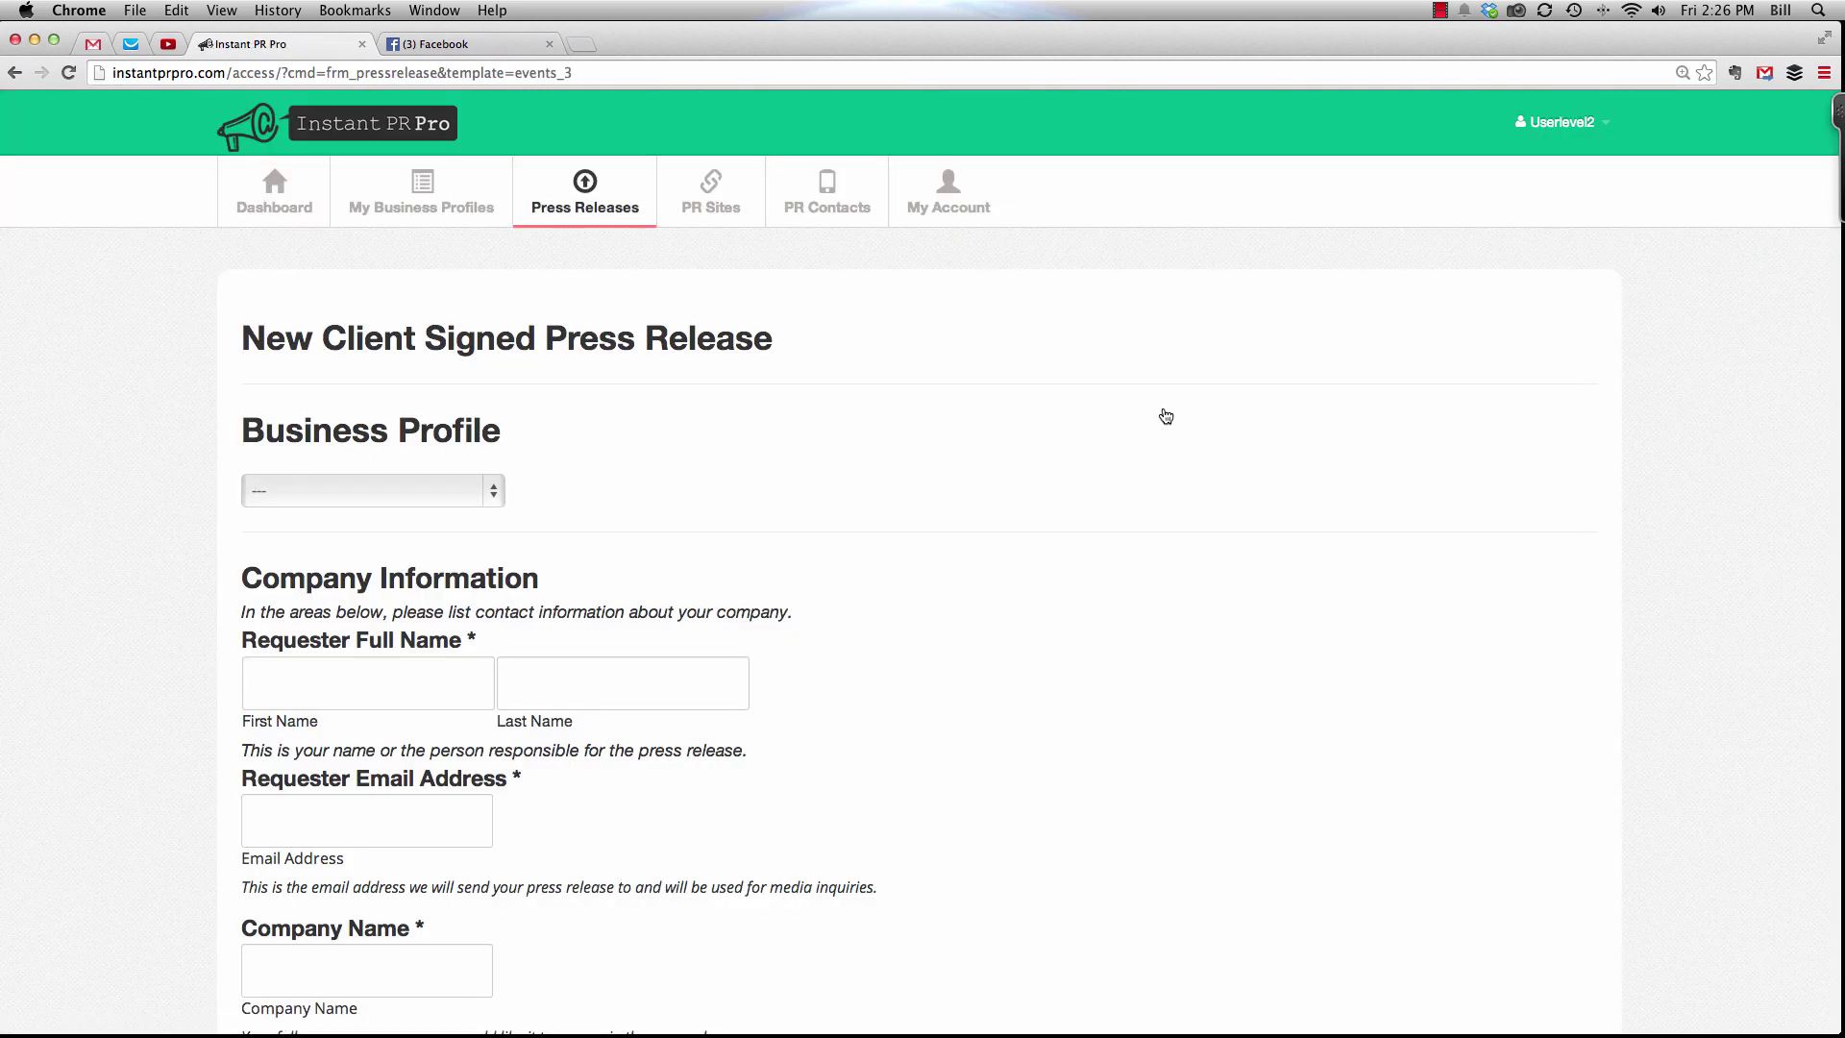
Step: Fill the press release form from the BWI Press - BWI Press, Inc. business profile
scroll(929, 547, down, 3)
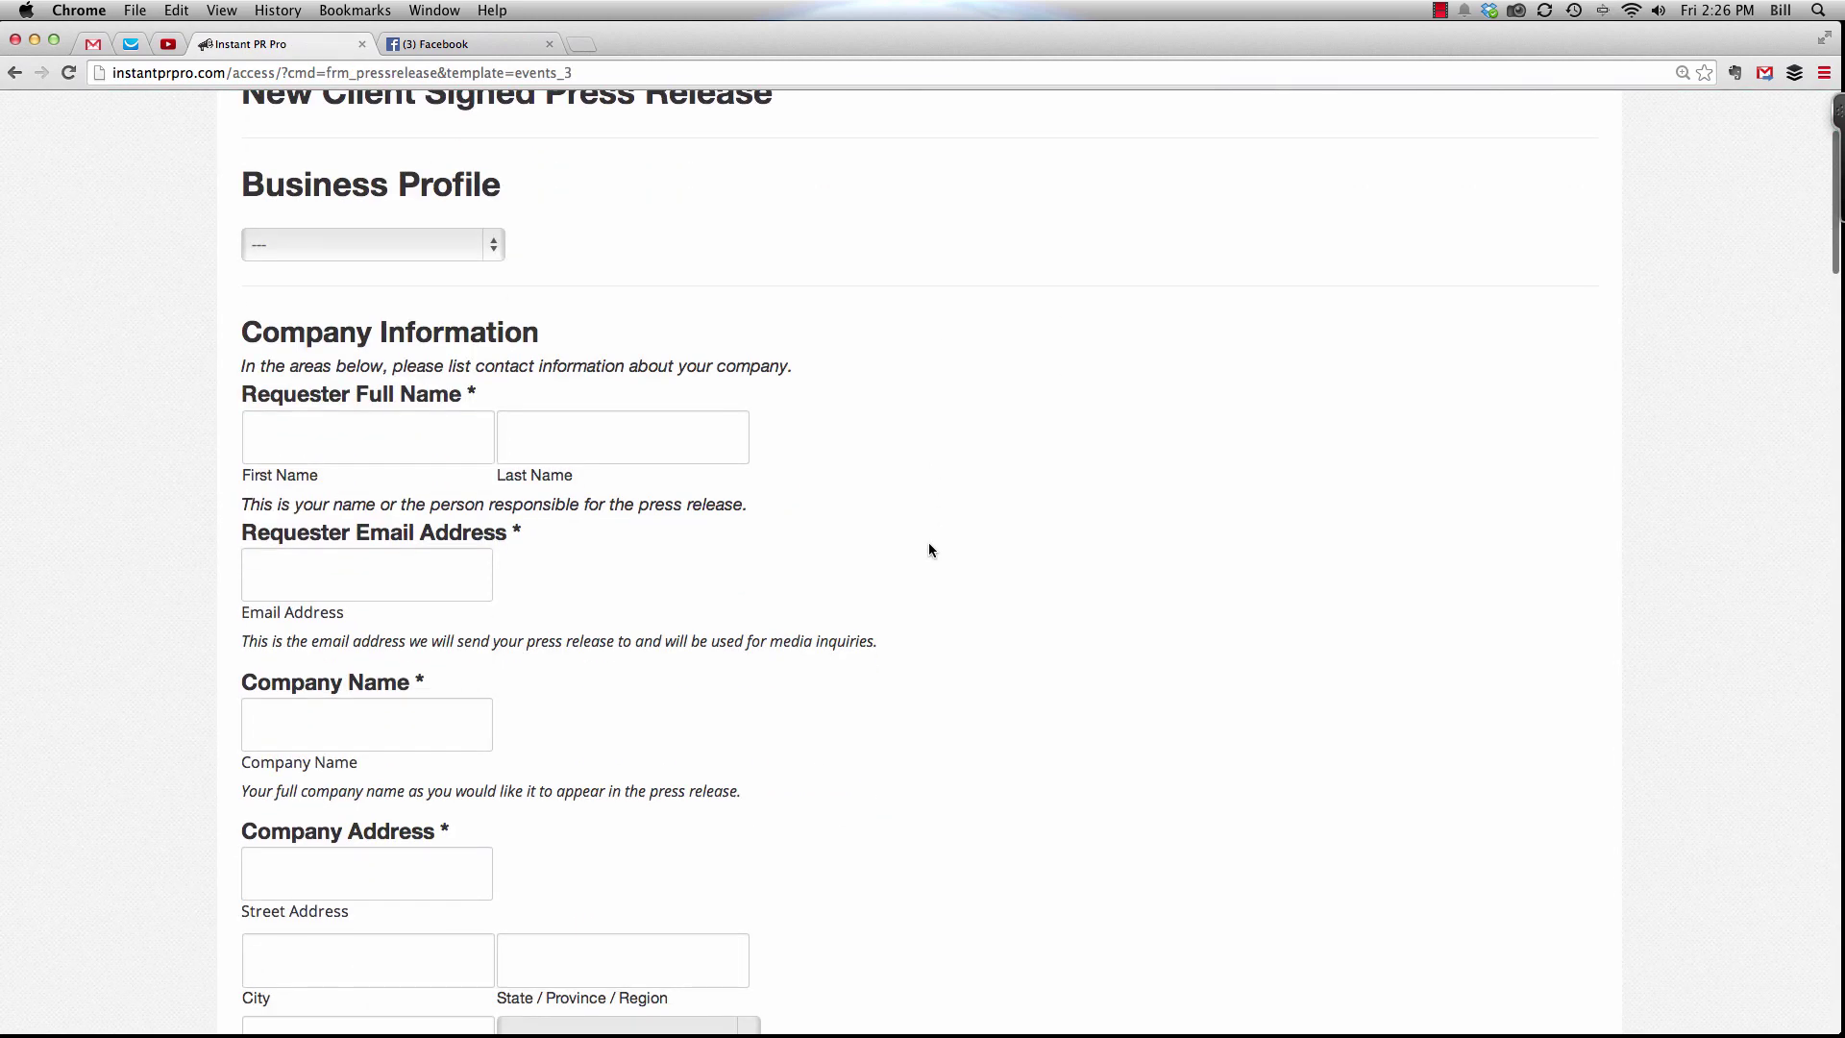
click(497, 252)
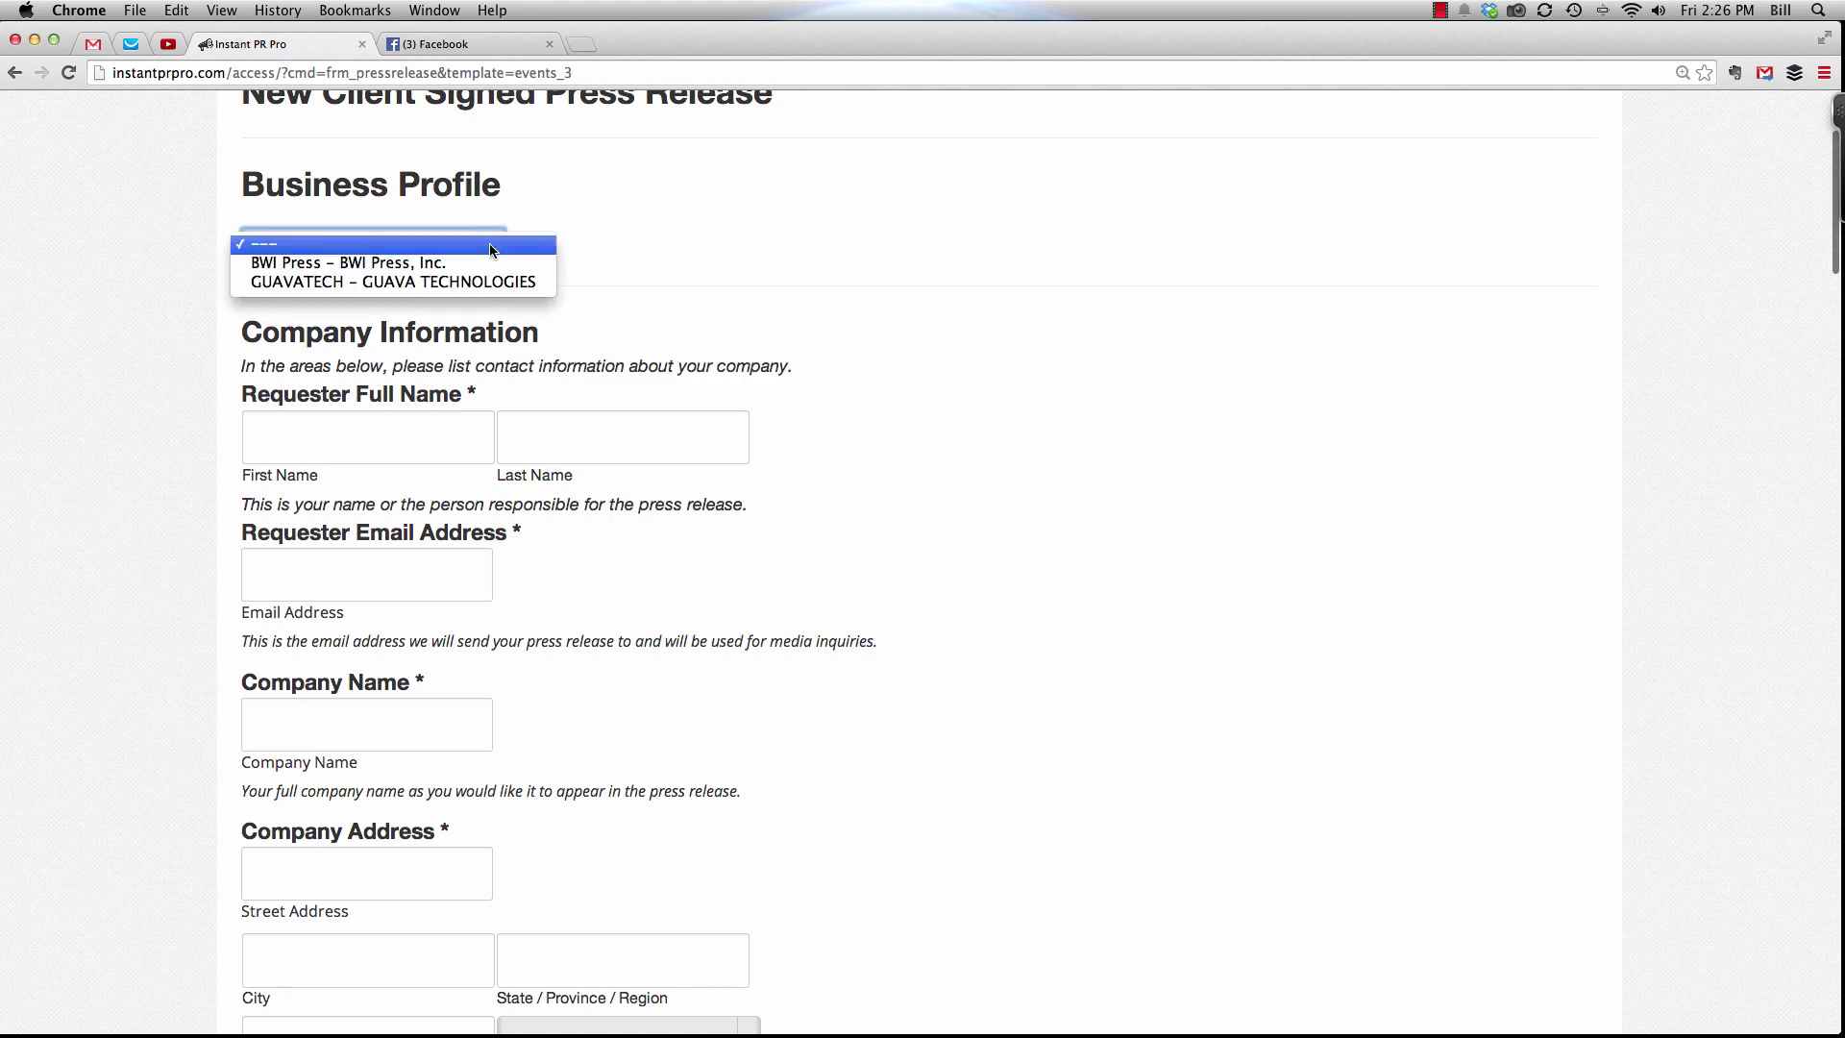
click(353, 264)
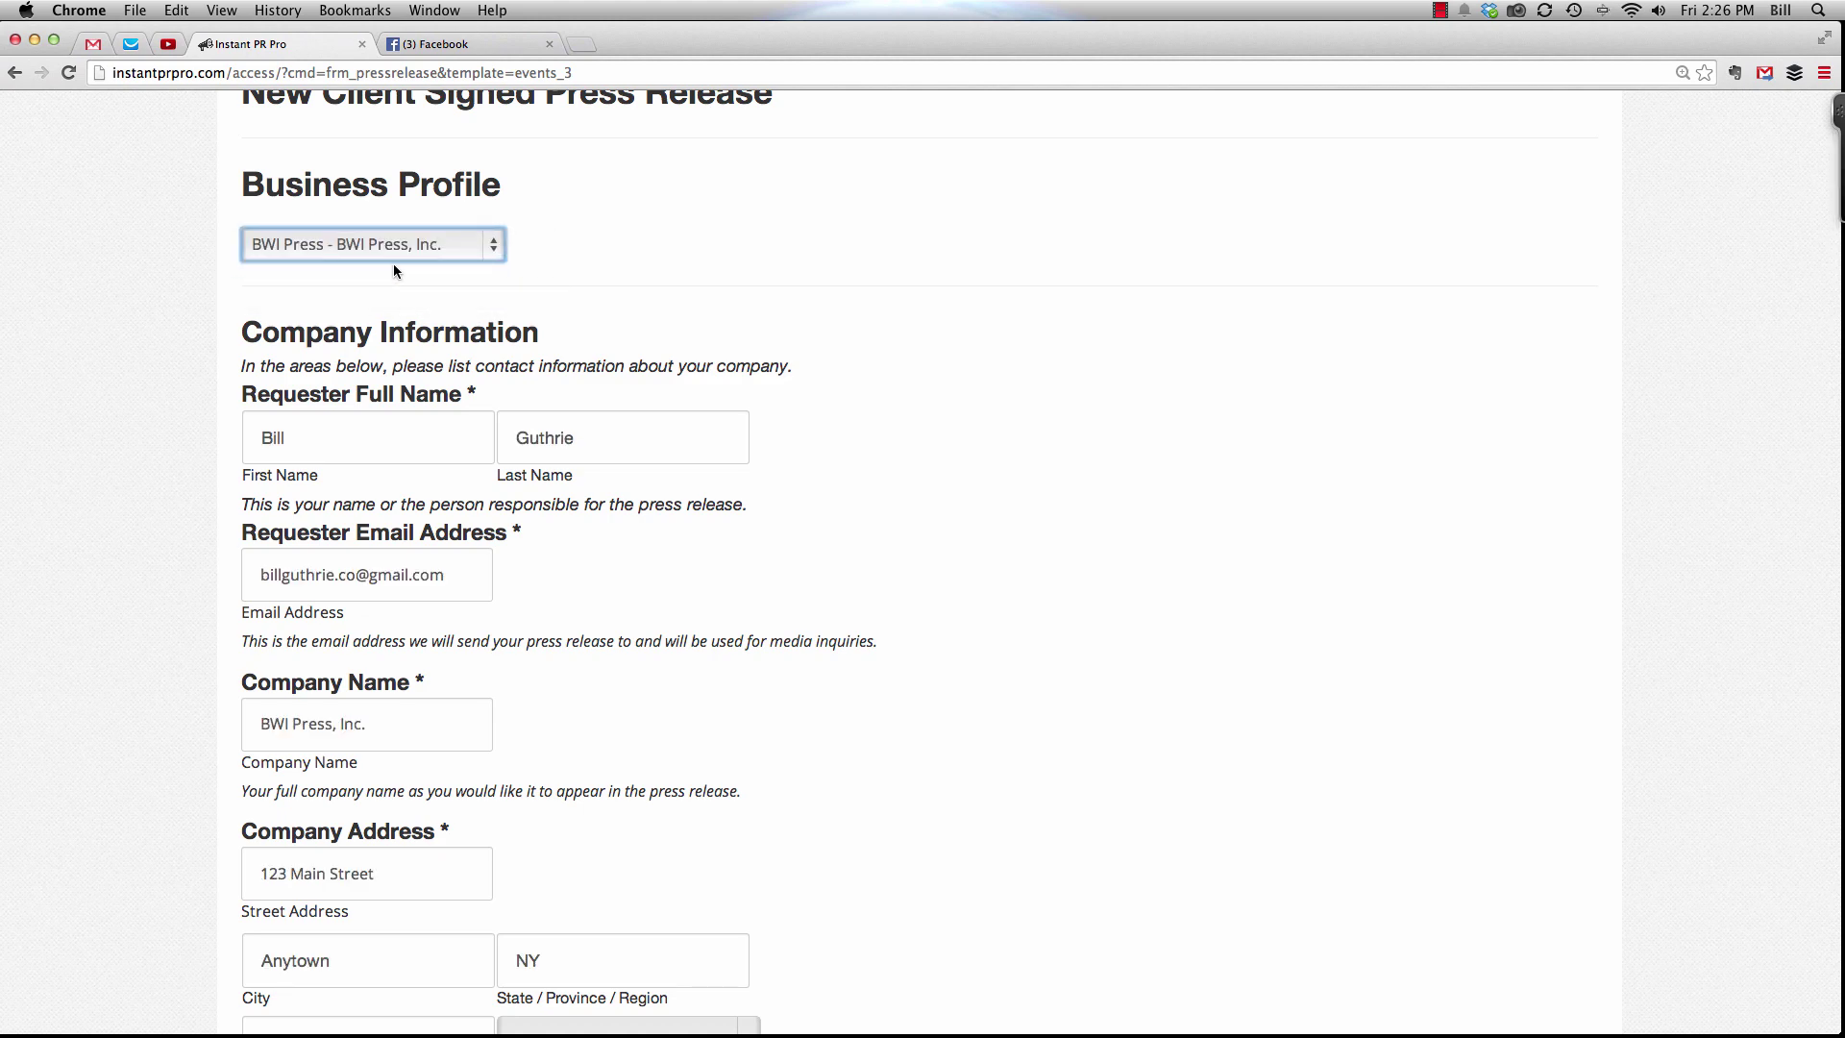
Step: Review the Company Information fields from requester name to company description, highlighting the company name
scroll(1005, 404, down, 3)
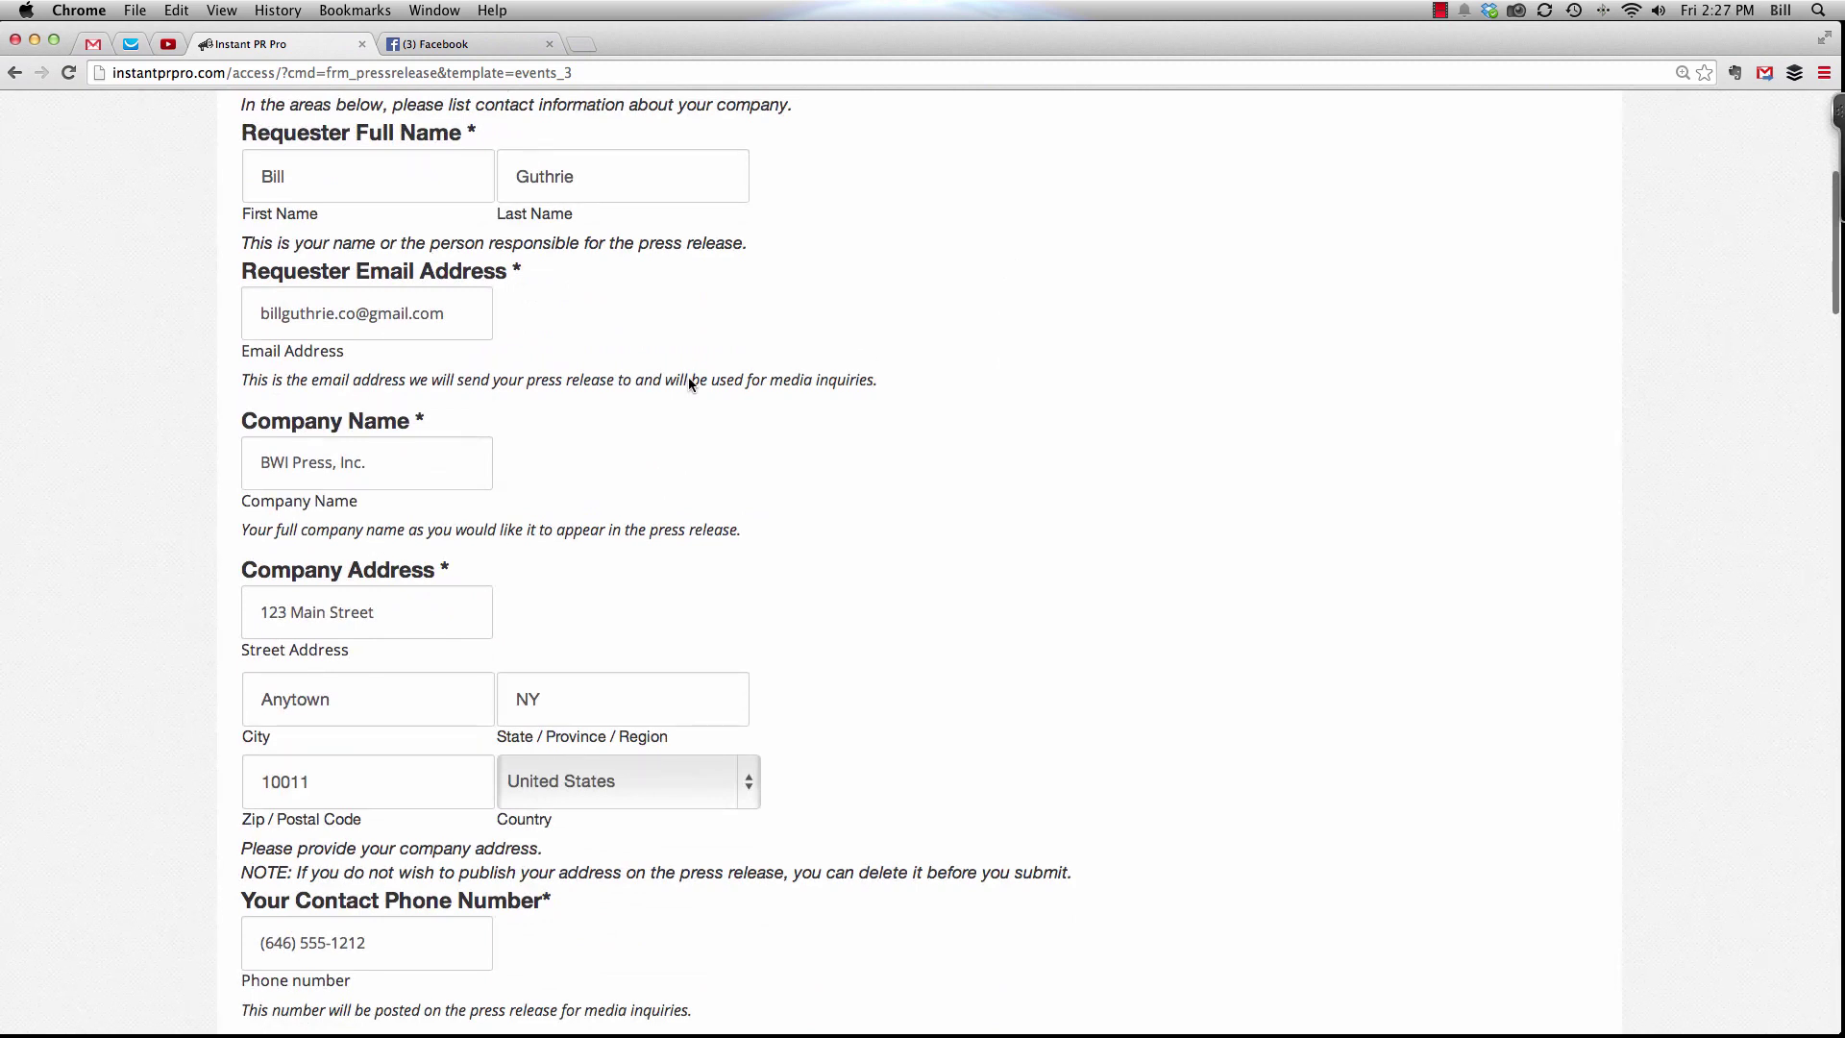
scroll(668, 353, down, 1)
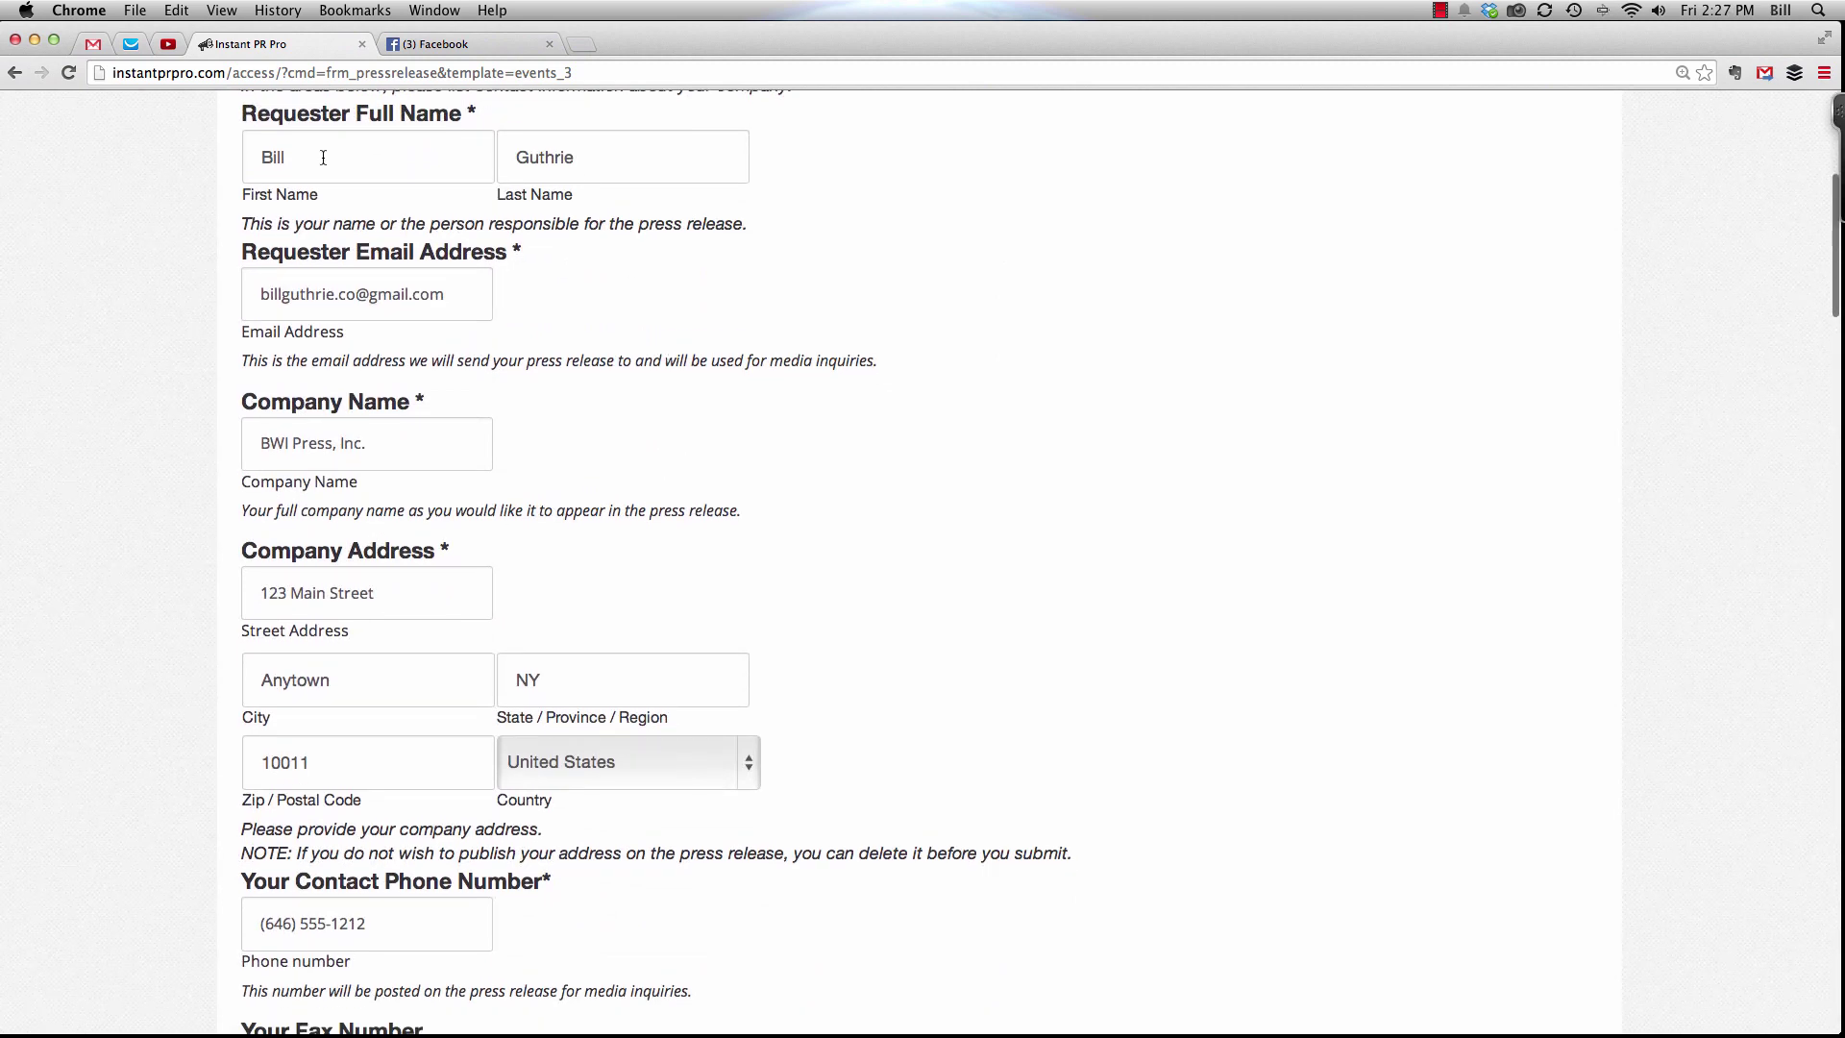
triple_click(410, 430)
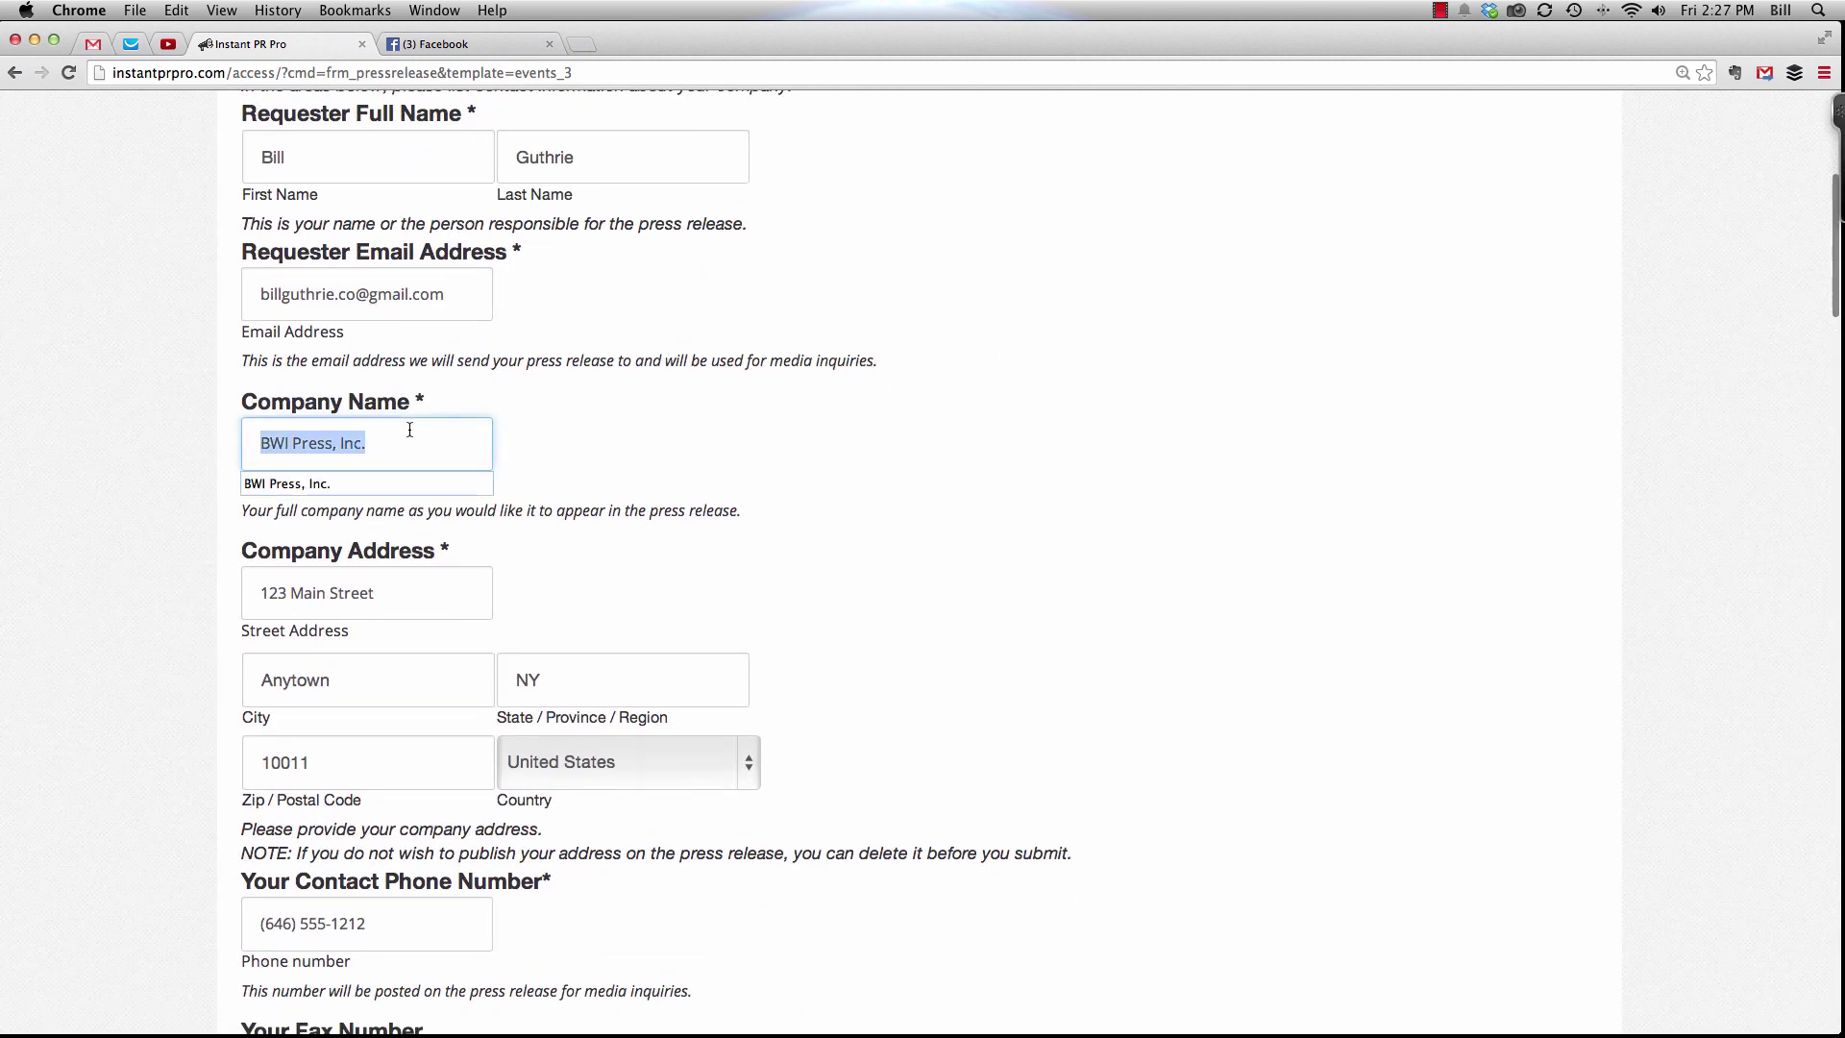
click(775, 448)
scroll(775, 447, down, 4)
scroll(776, 447, down, 5)
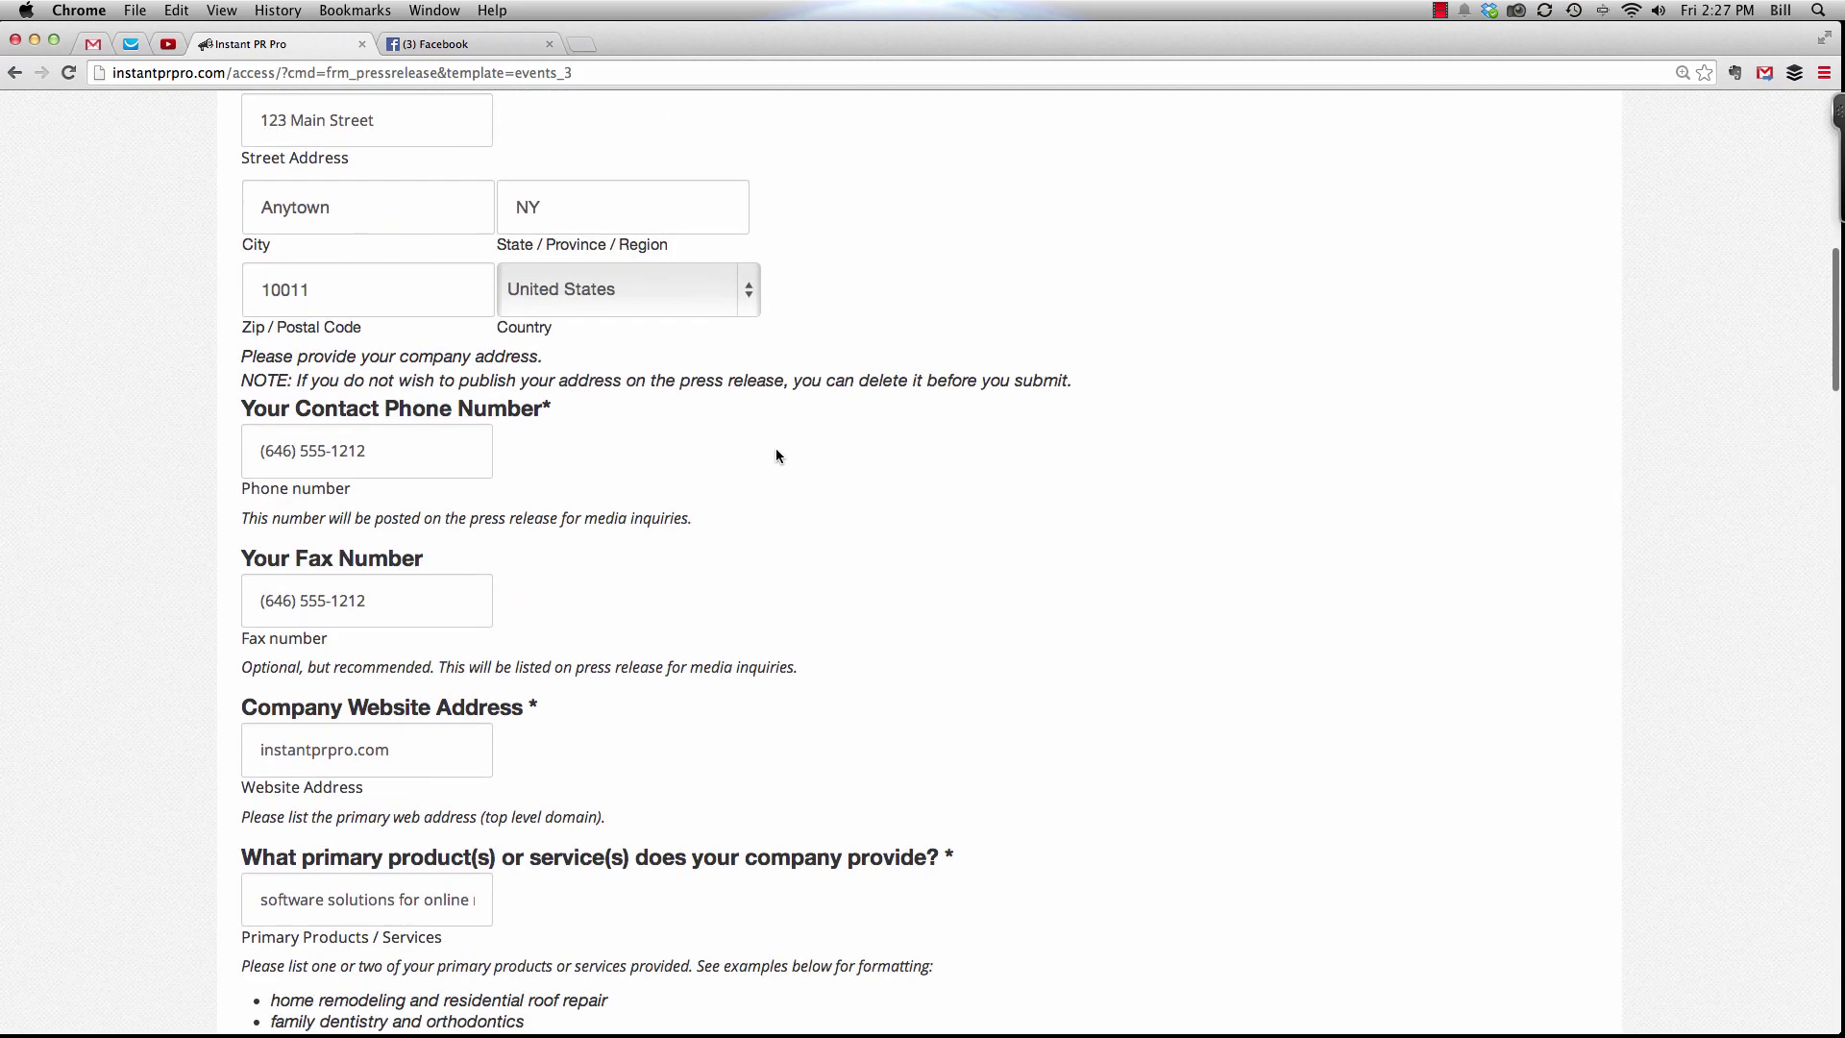
scroll(644, 615, down, 5)
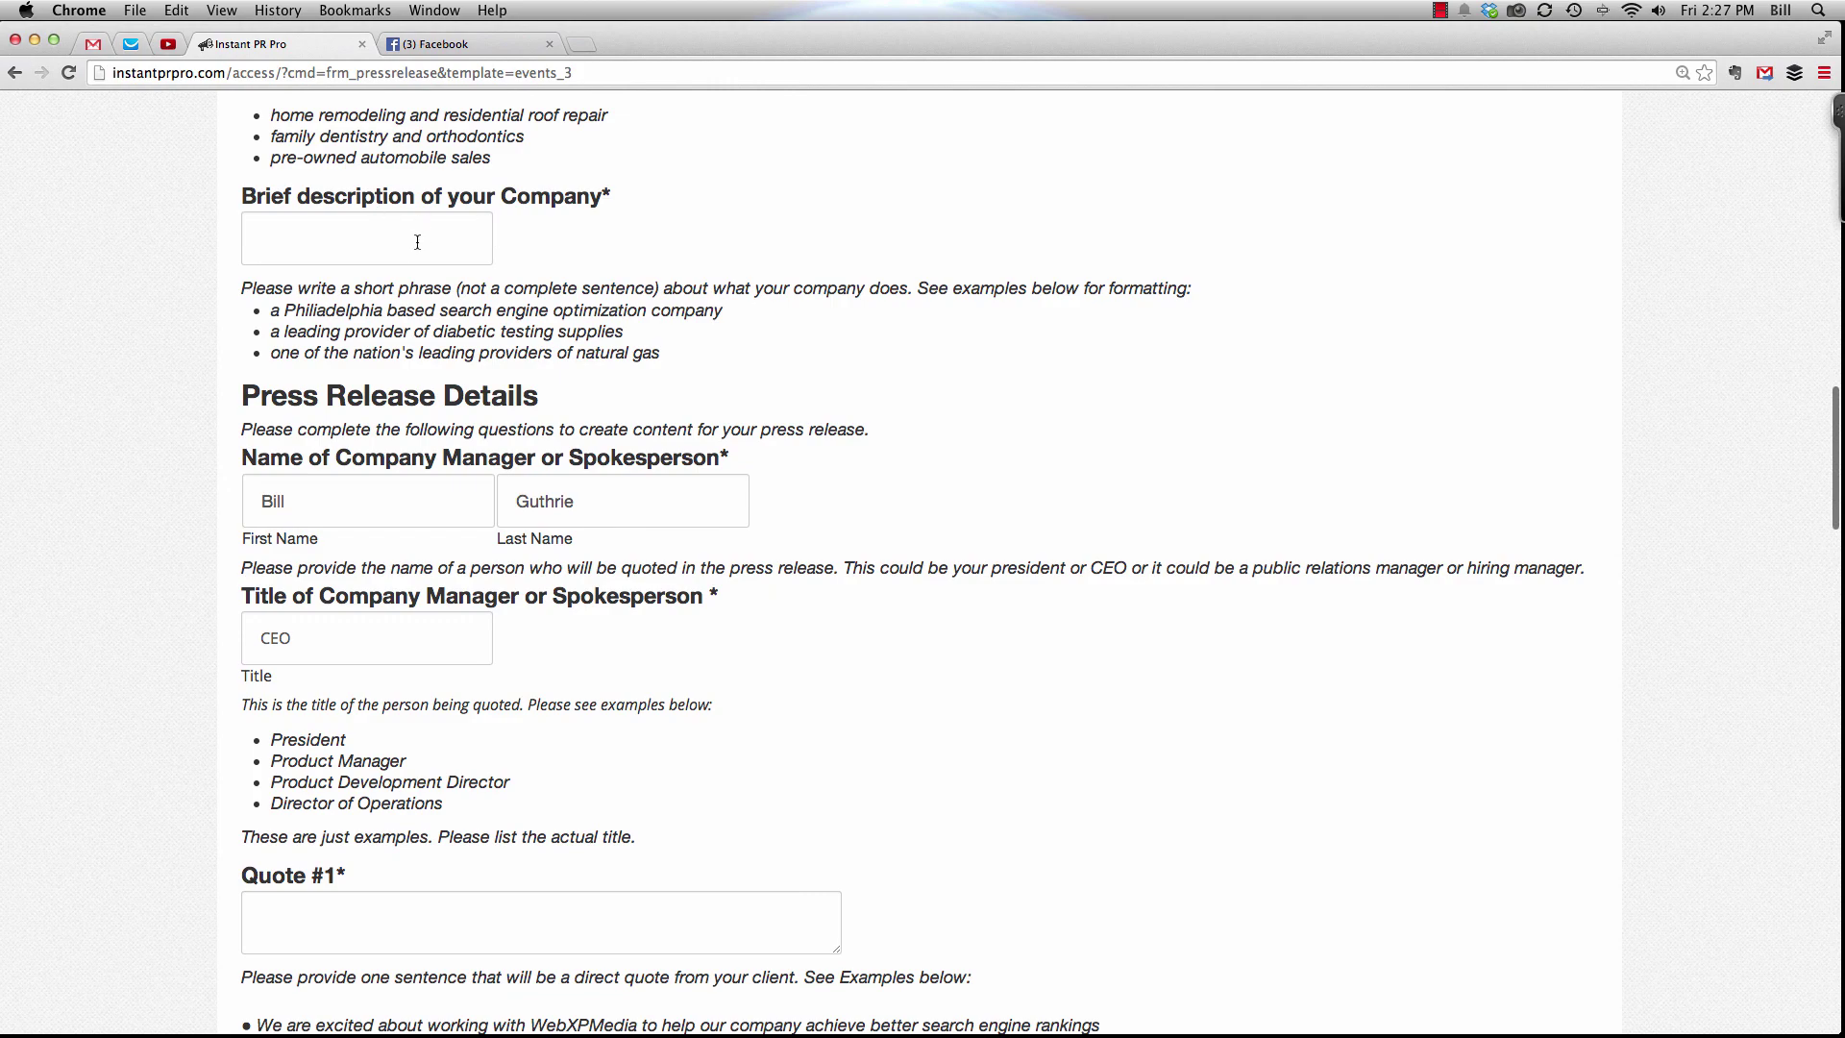
Step: Examine the Press Release Details from spokesperson to publication date, highlighting the example sentences for Quote #1
scroll(472, 333, down, 2)
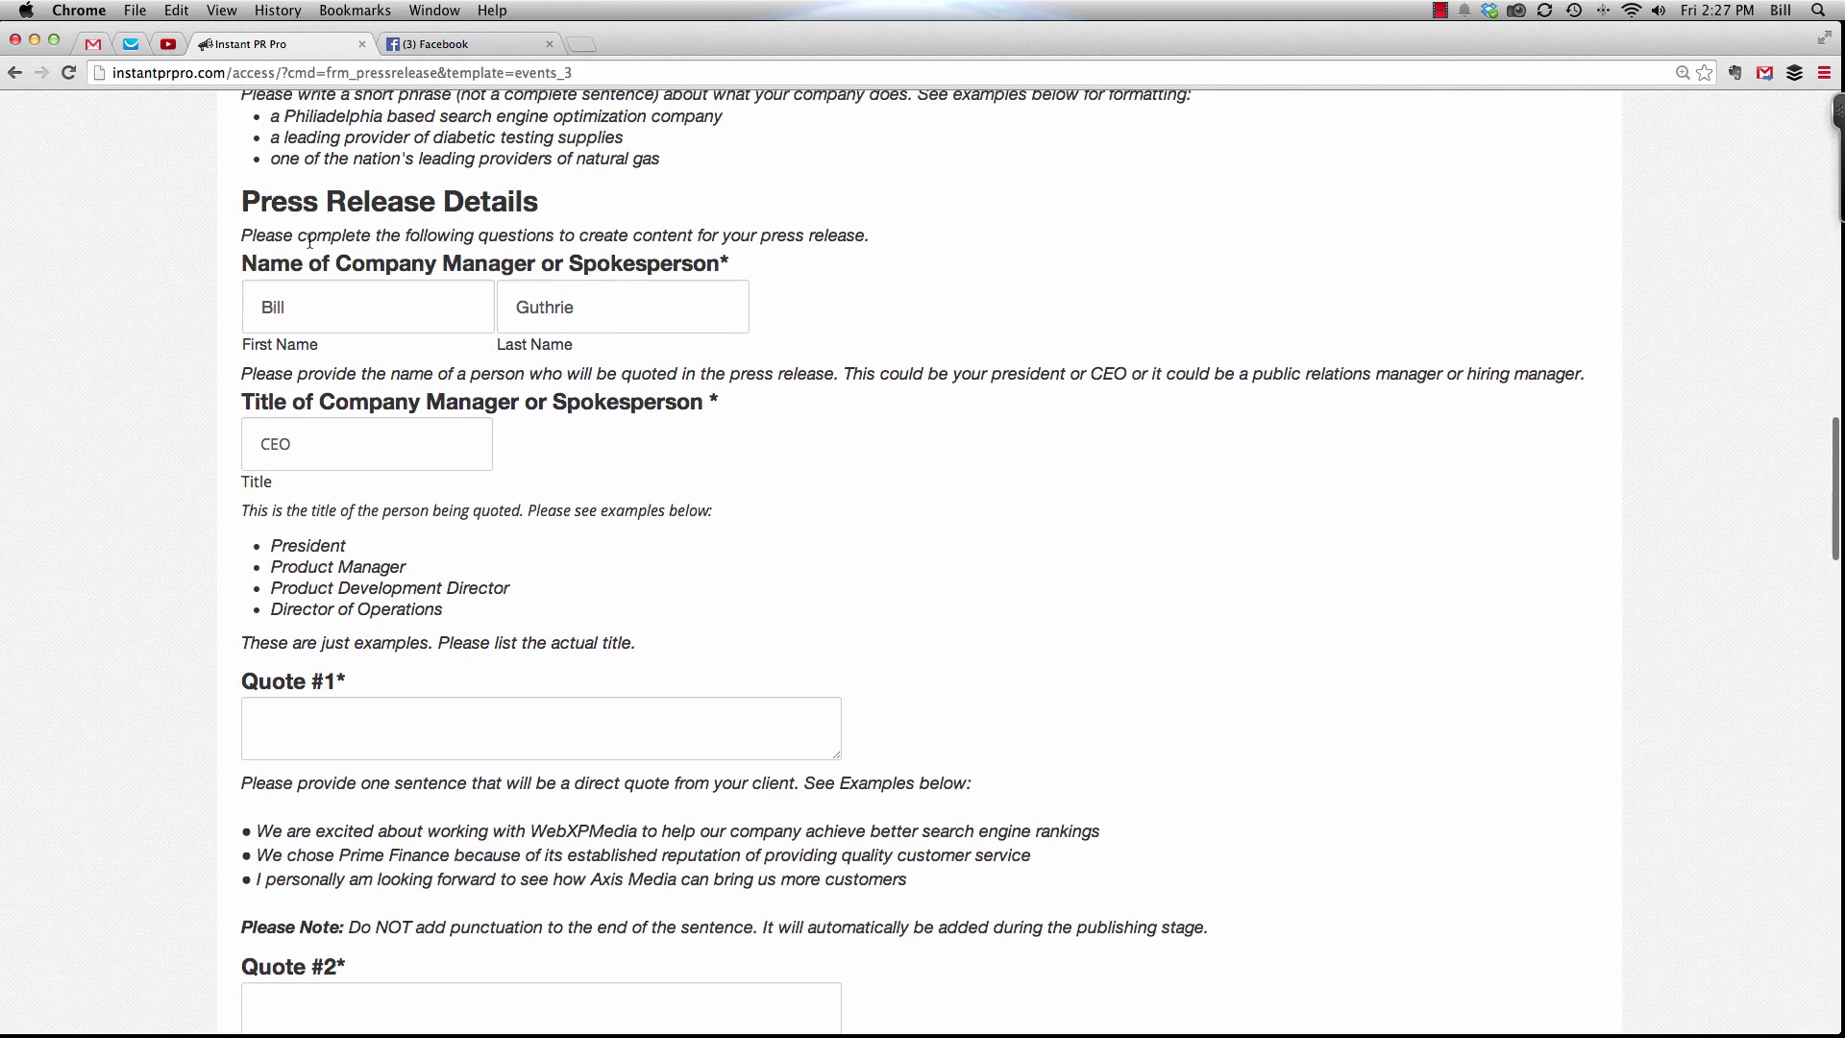
scroll(367, 411, down, 2)
scroll(367, 423, down, 2)
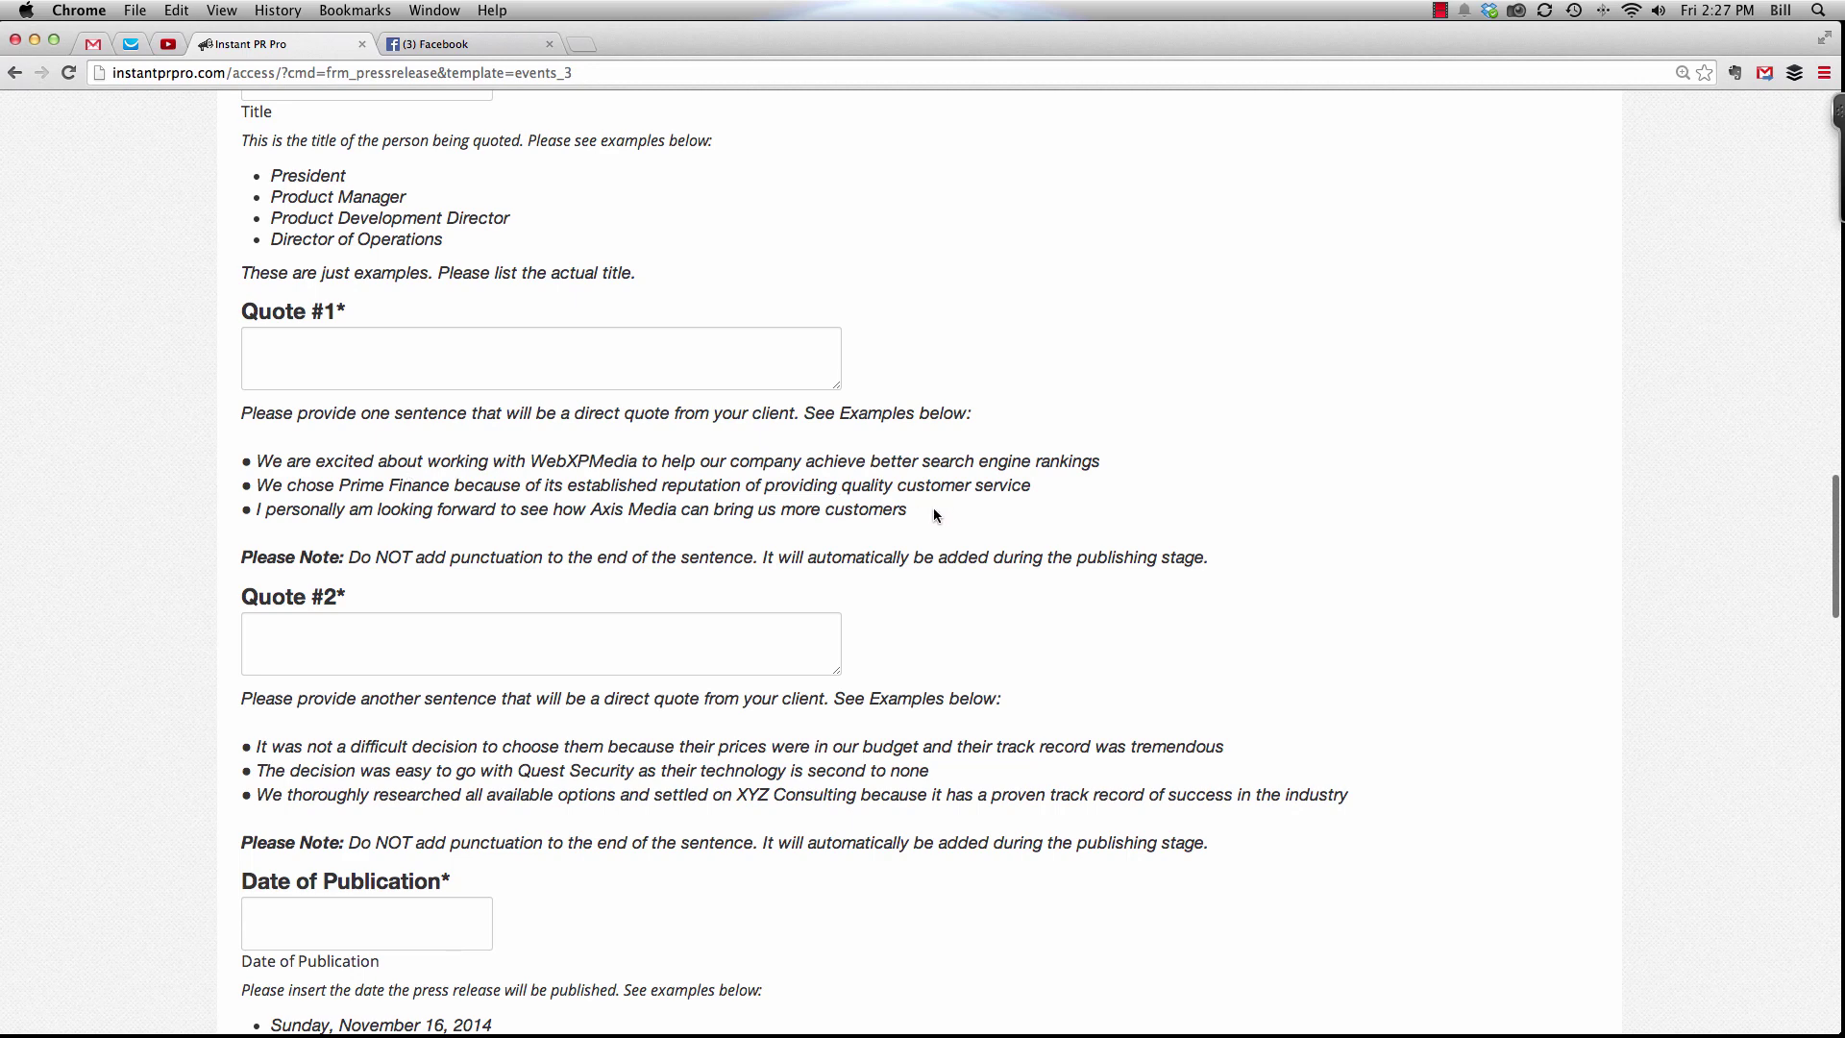
drag(936, 516, 249, 467)
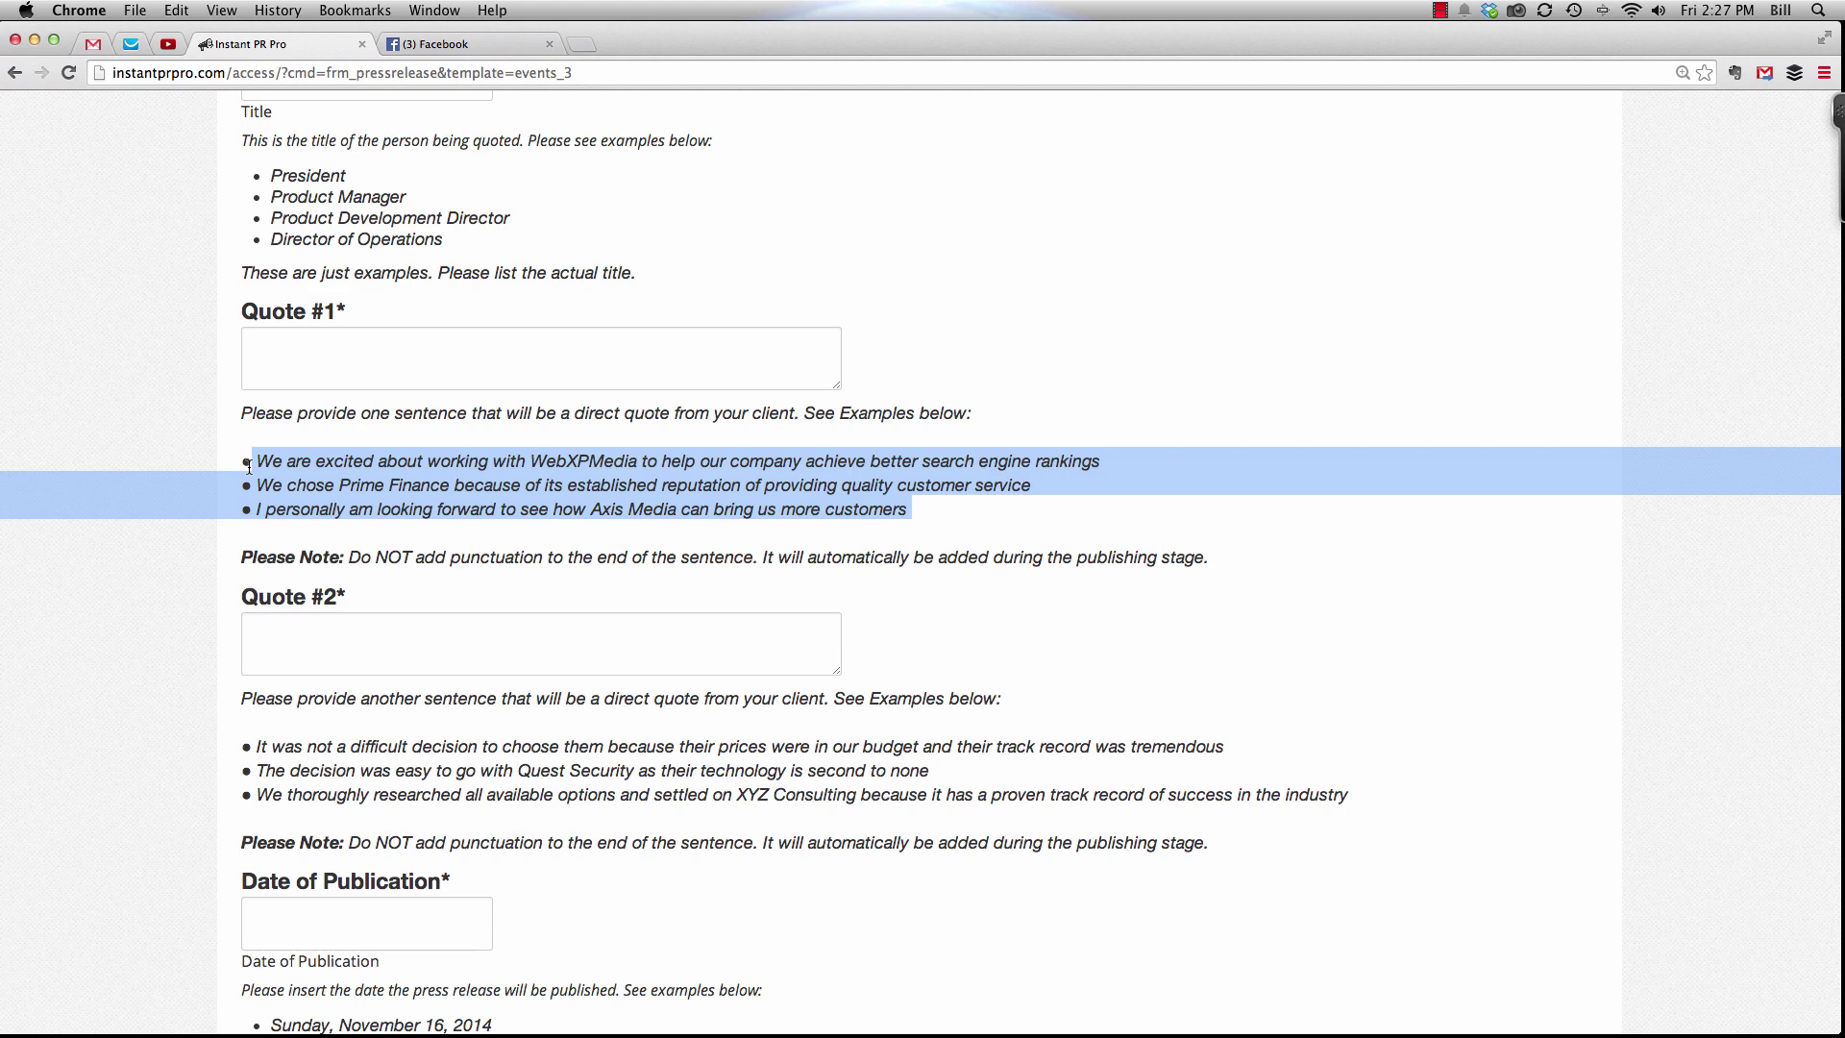
click(360, 476)
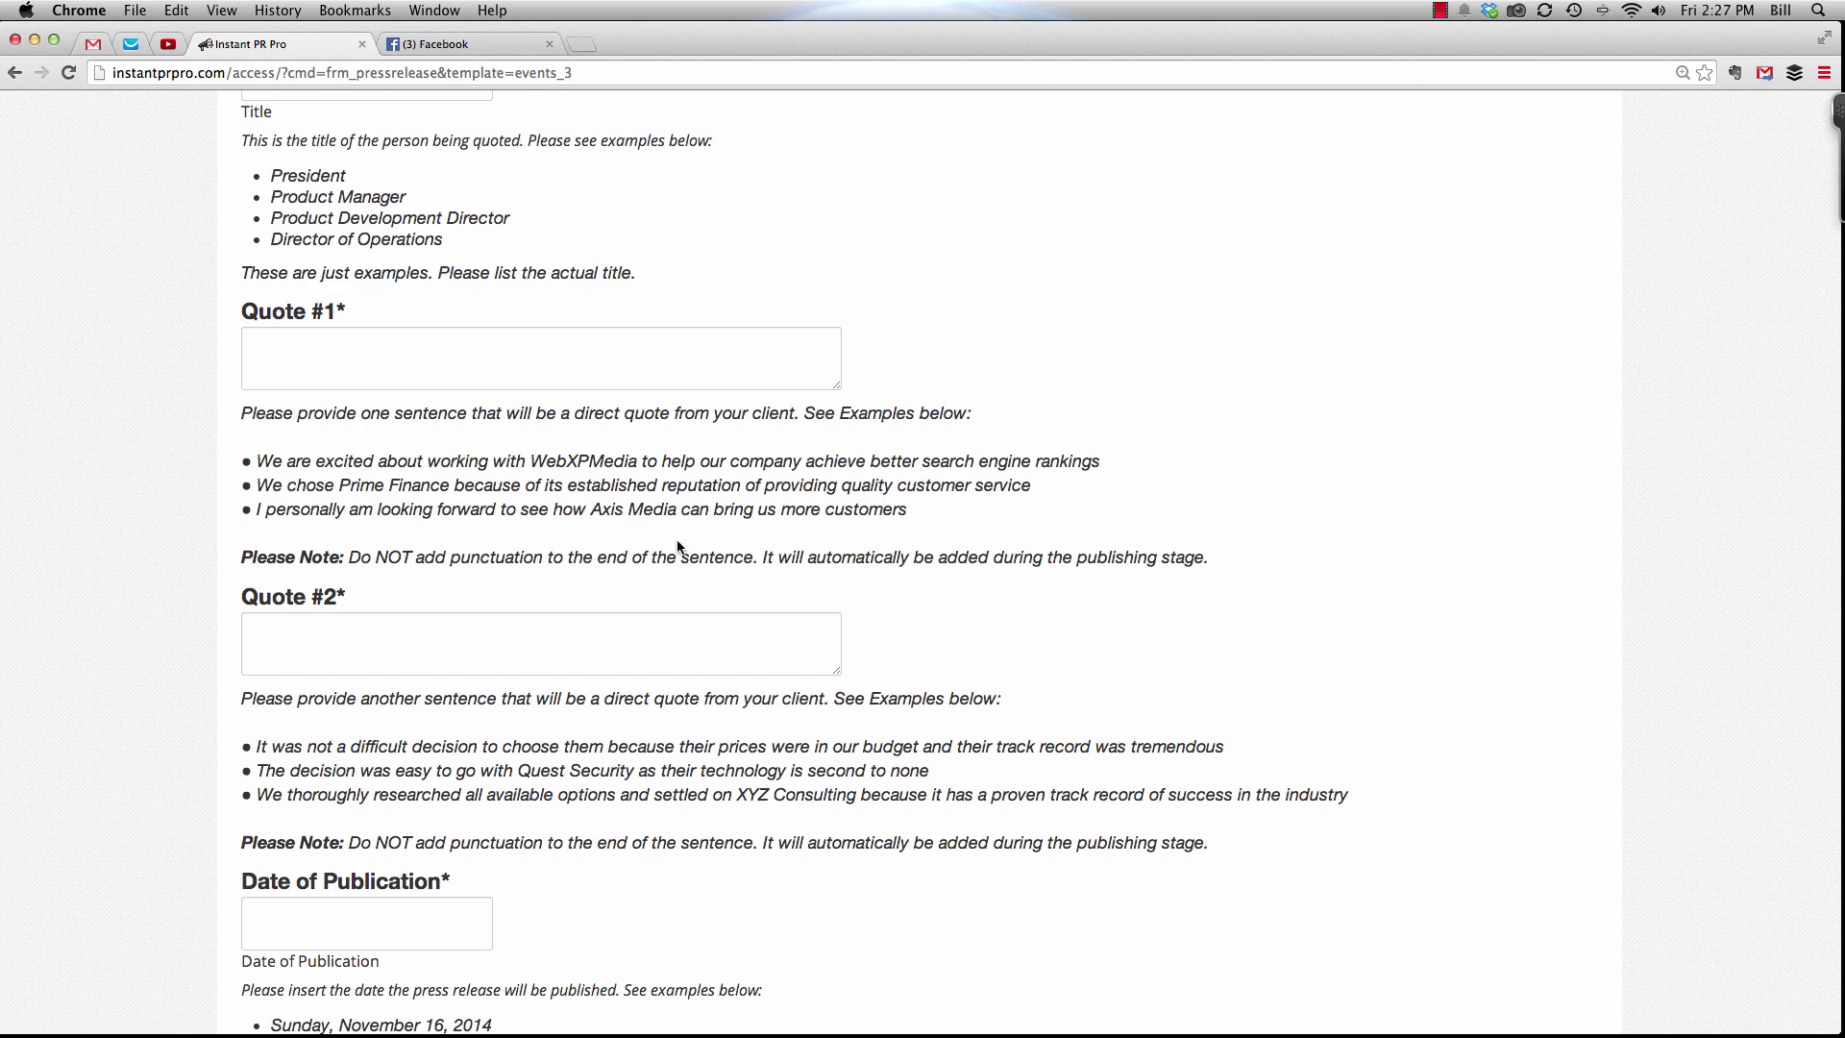
scroll(672, 549, down, 5)
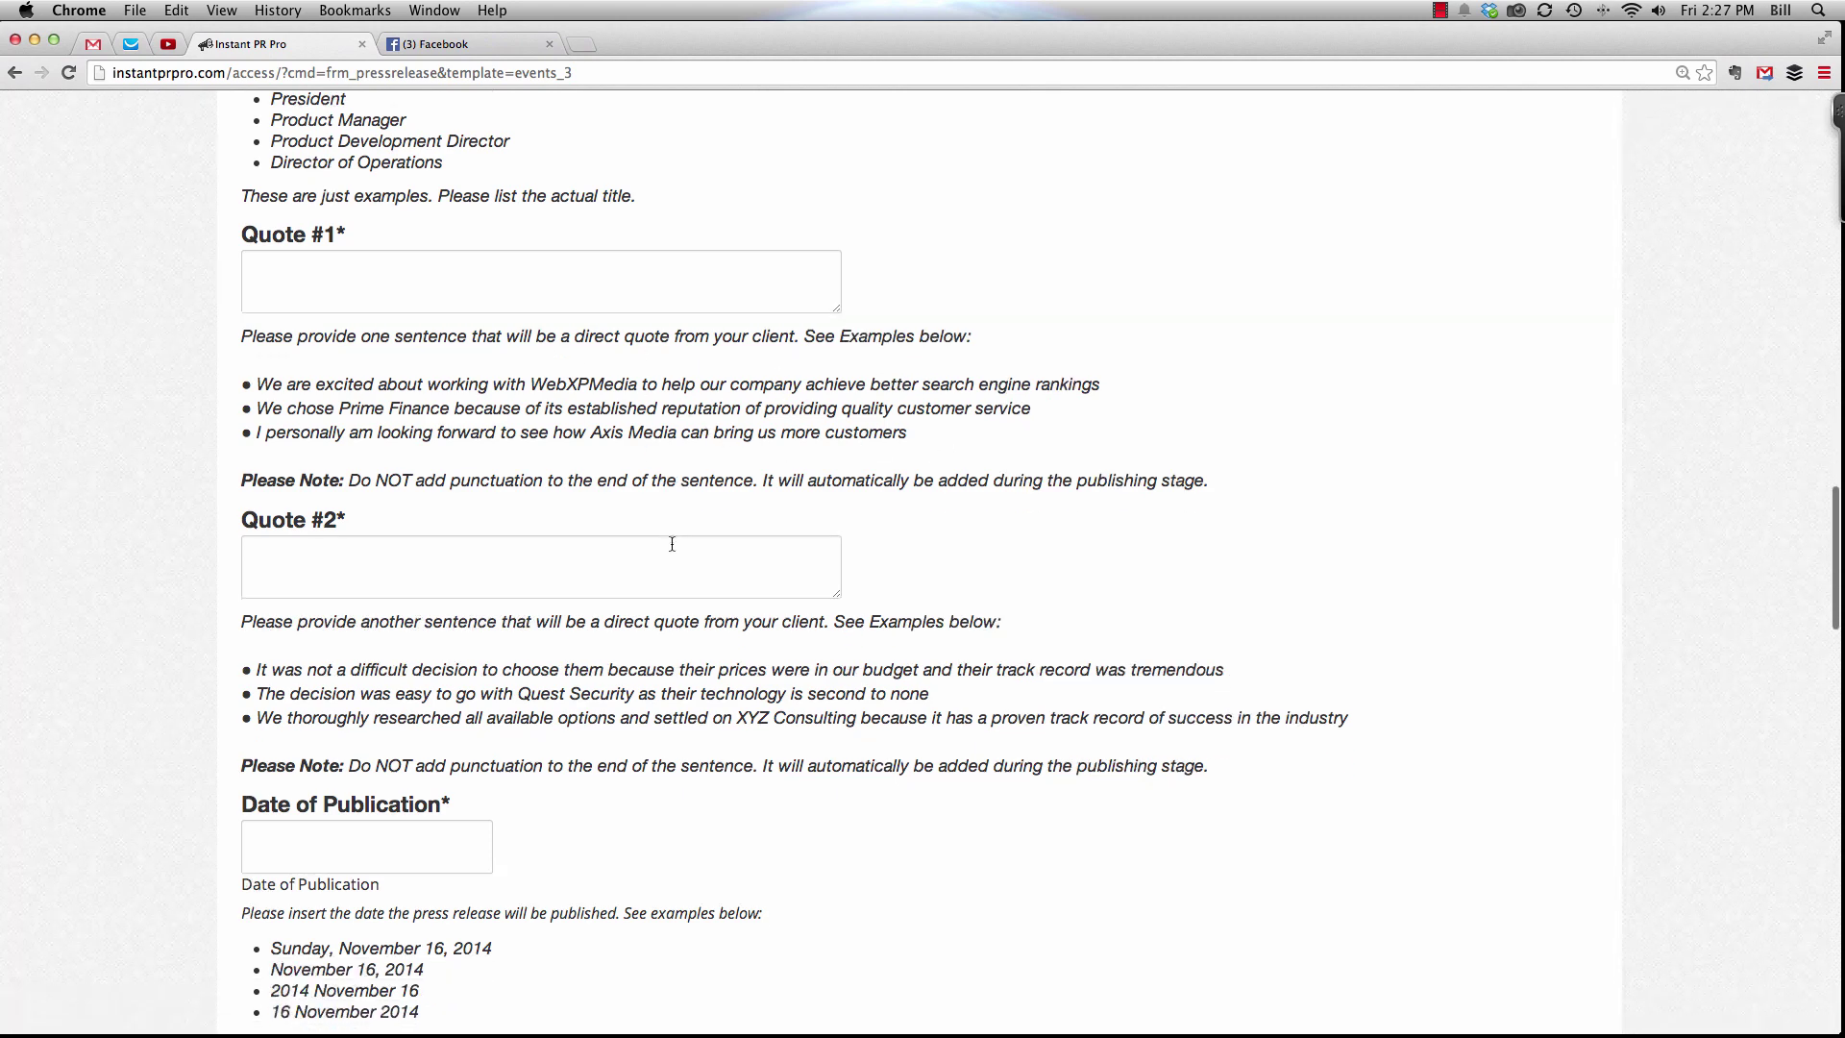
scroll(672, 548, down, 4)
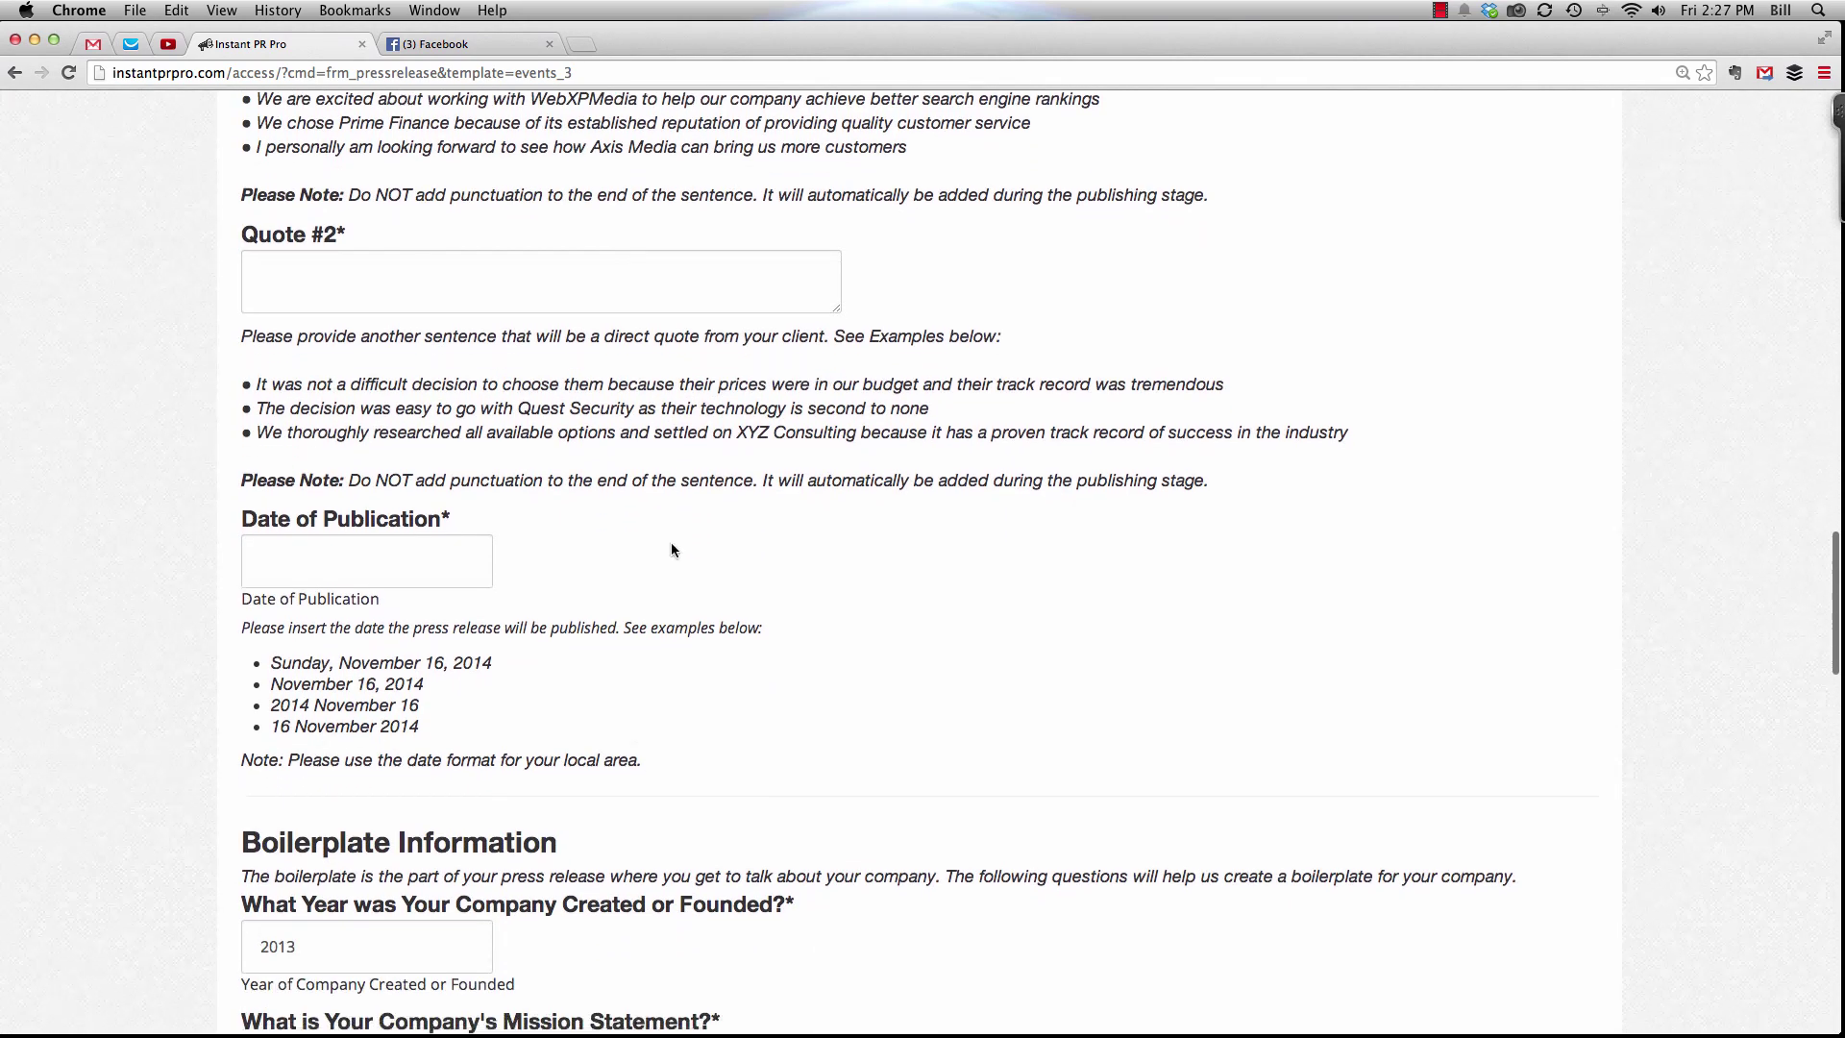
scroll(671, 550, down, 1)
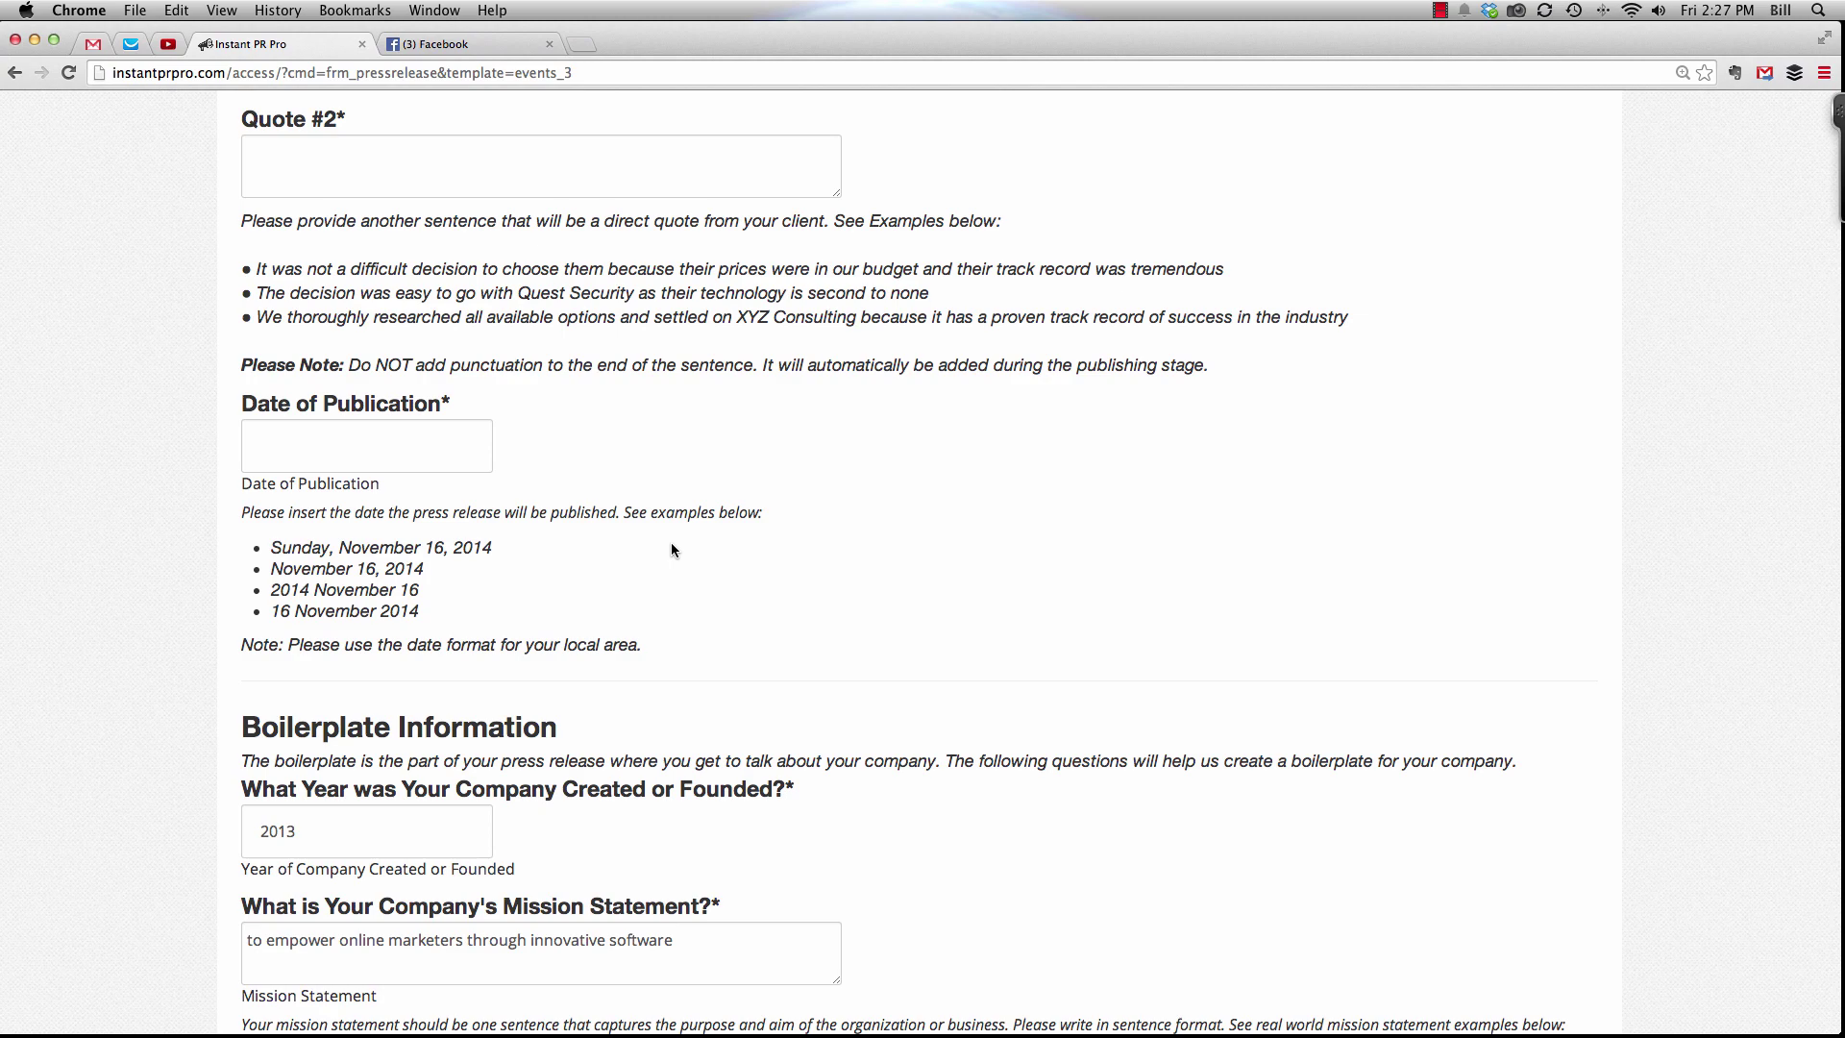
Step: Examine the Boilerplate Information and New Client Information fields down to the client demographic and the save options
scroll(671, 544, down, 5)
scroll(672, 544, down, 4)
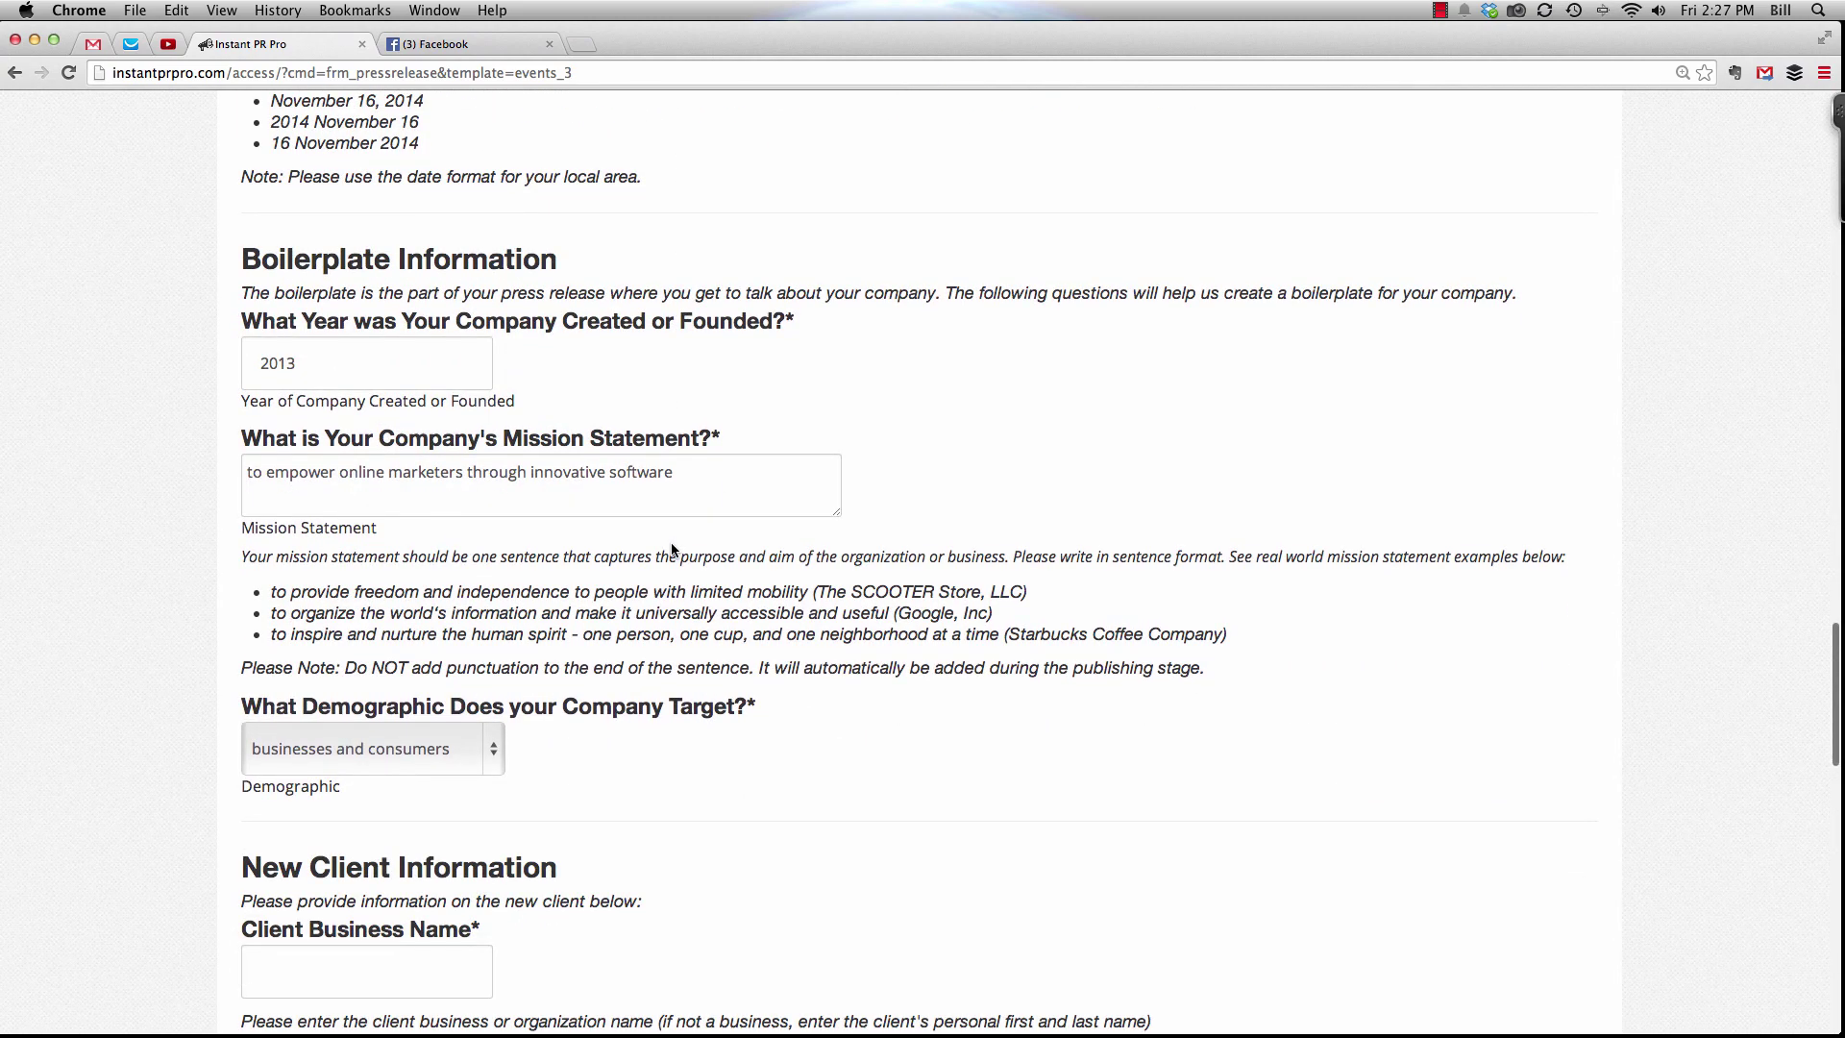
scroll(671, 546, down, 5)
scroll(750, 598, down, 5)
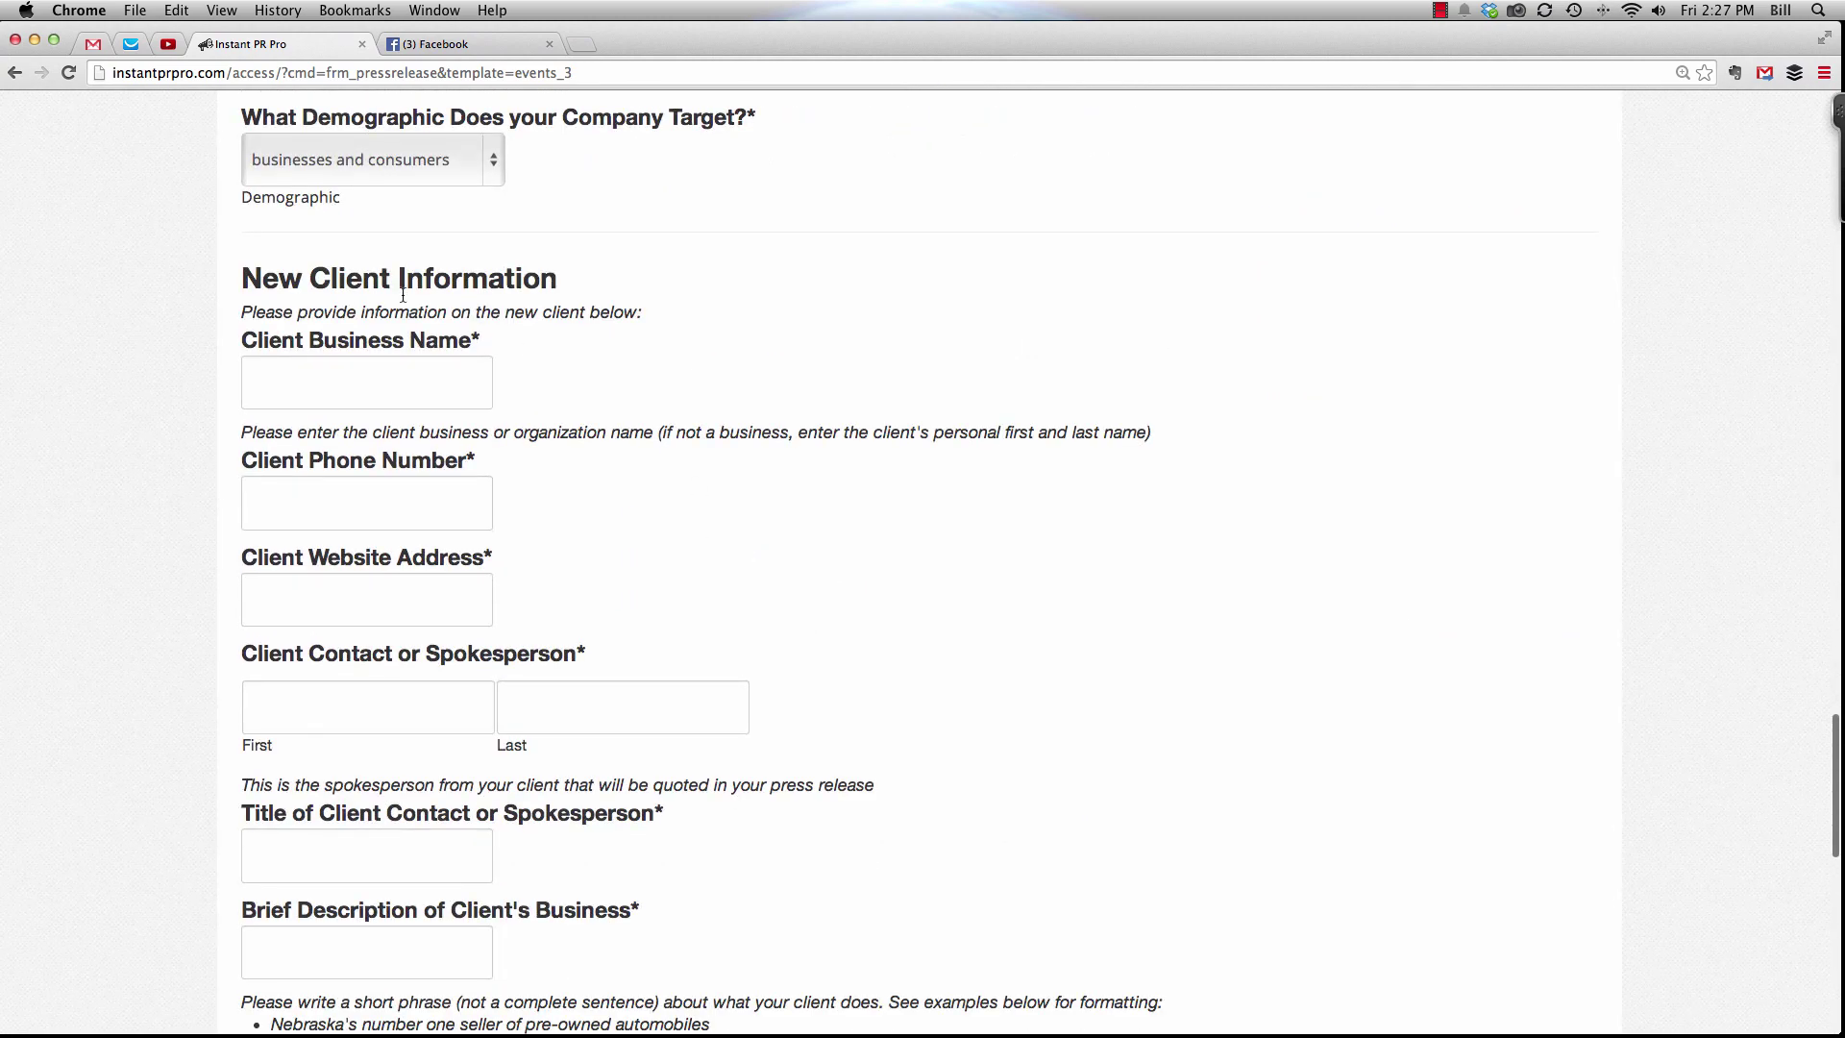
scroll(402, 295, down, 4)
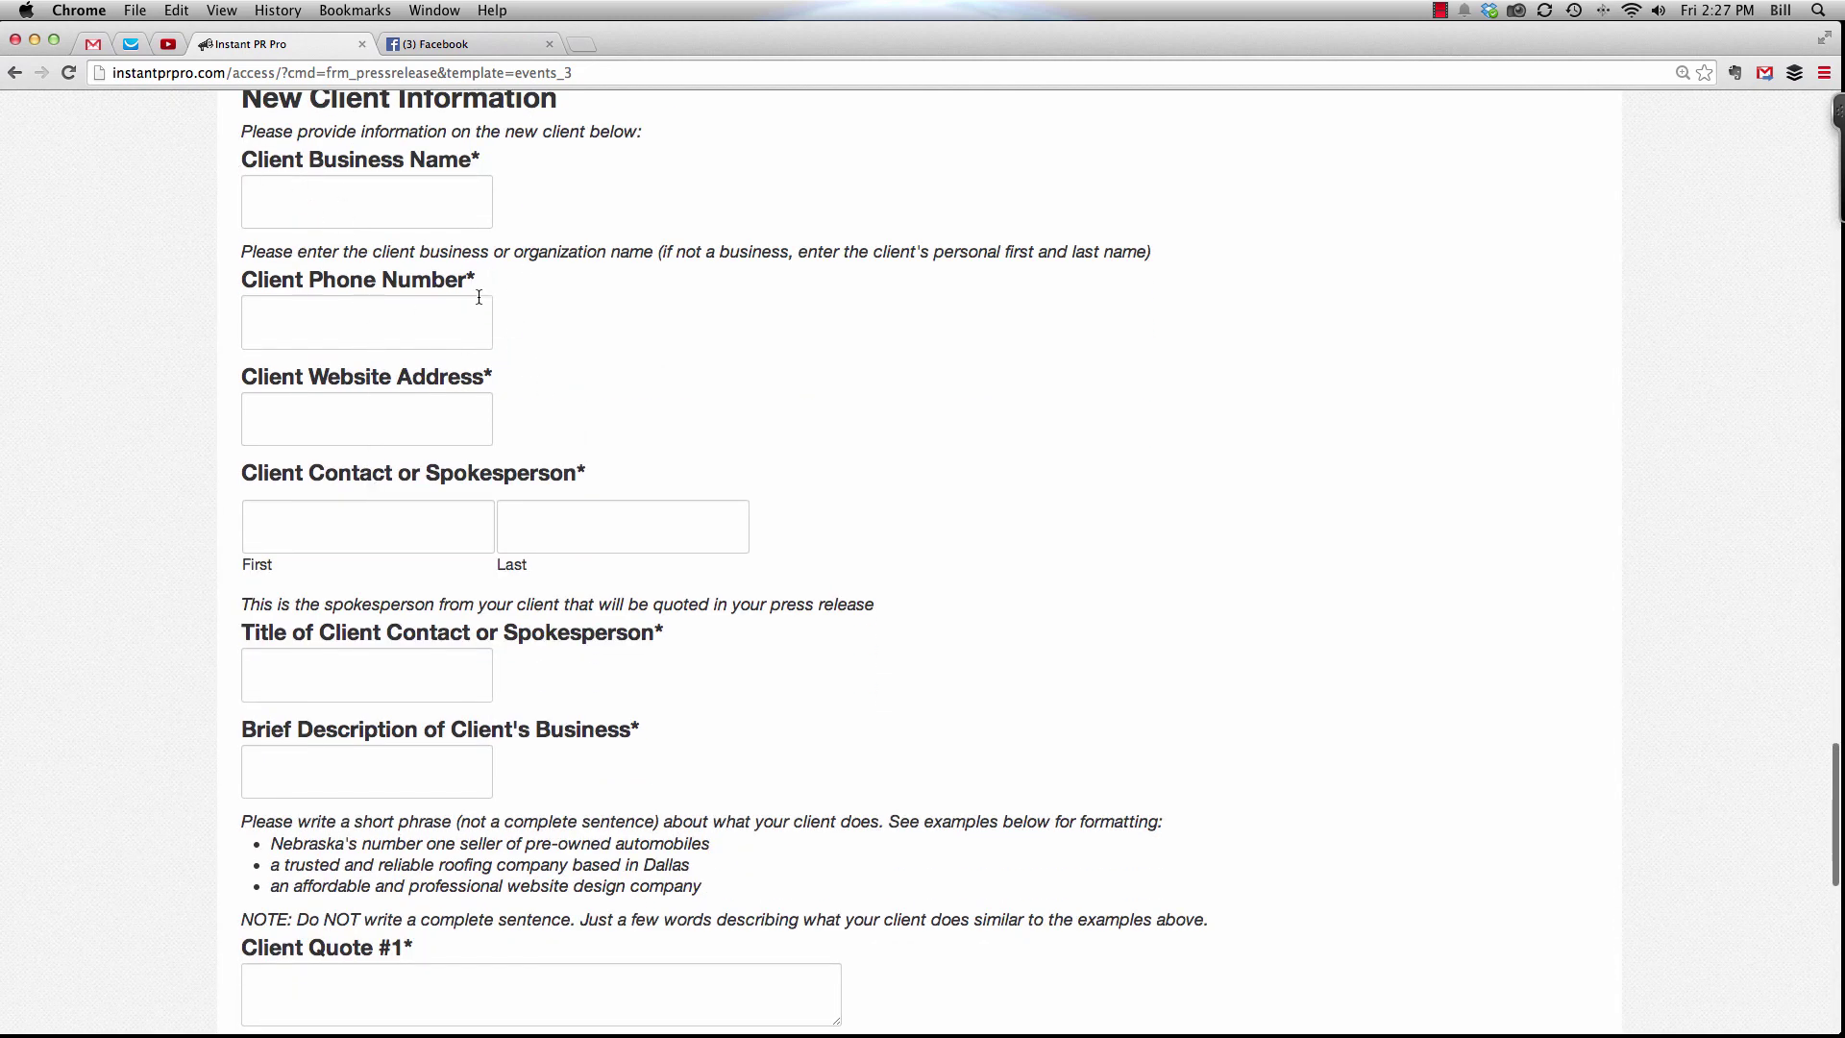
scroll(489, 507, down, 10)
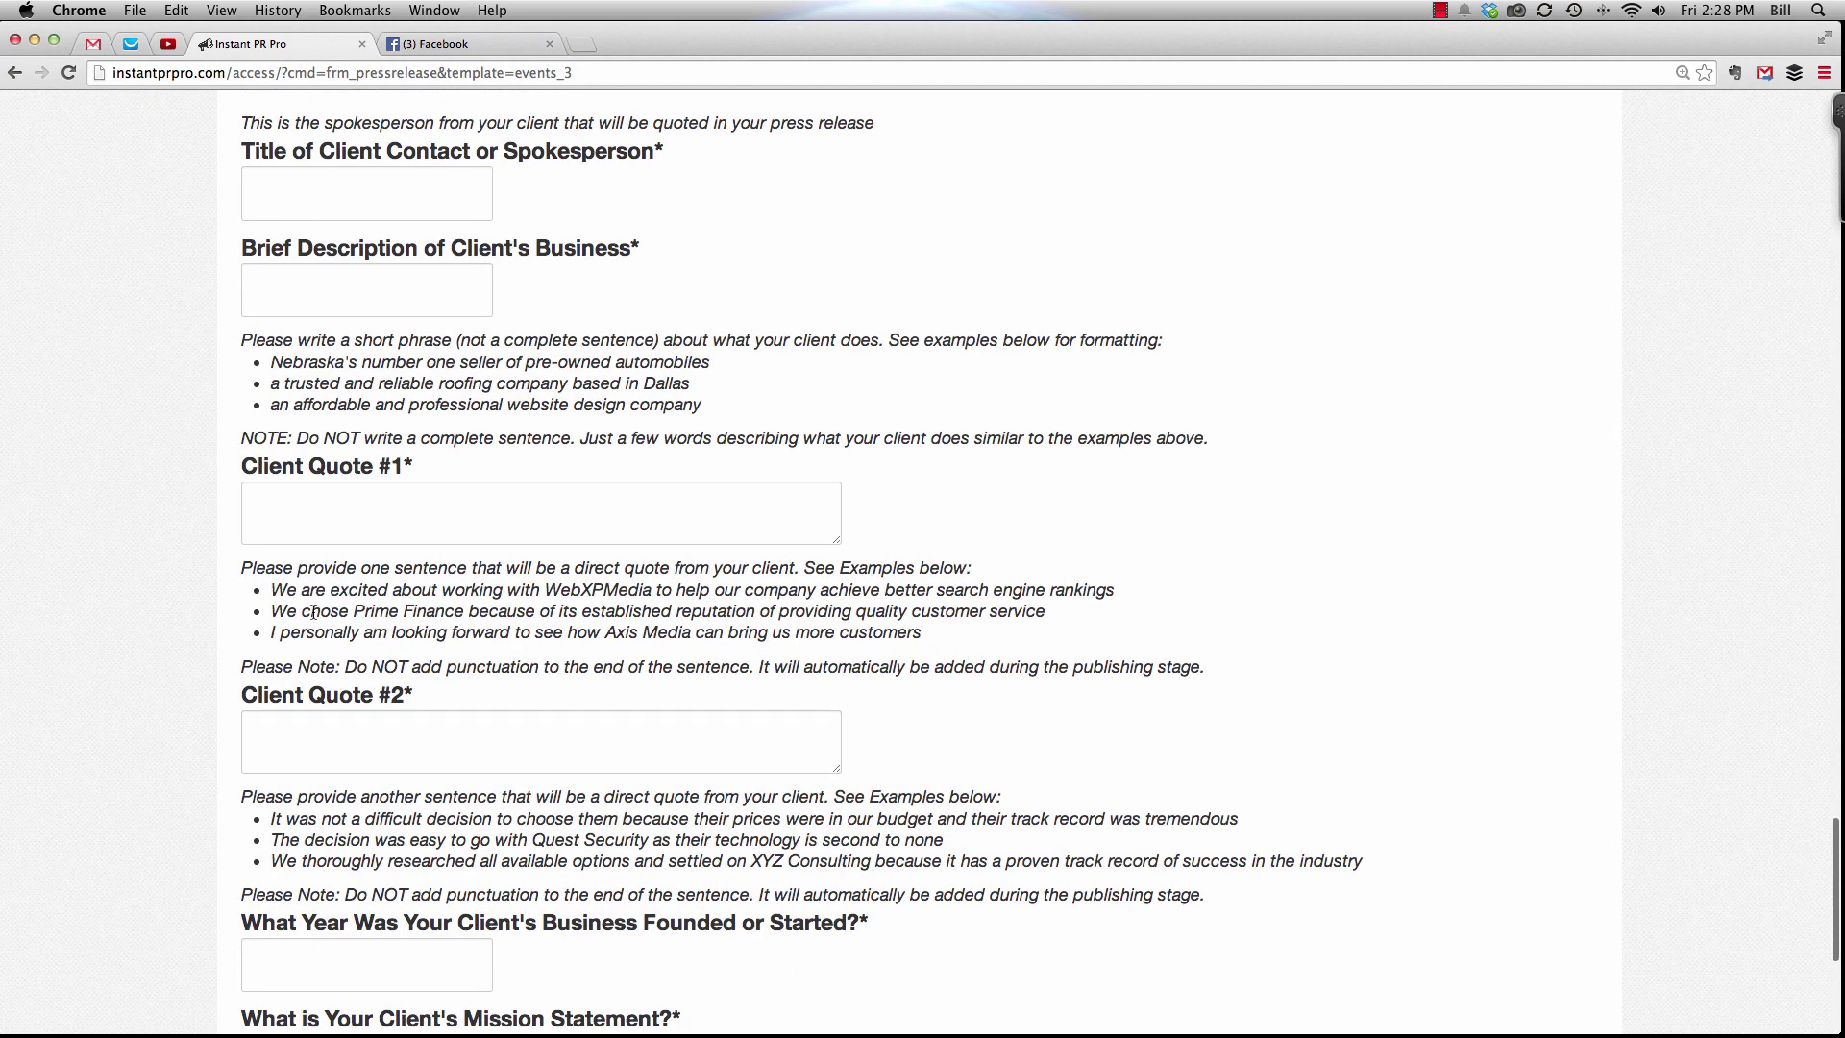
scroll(371, 660, down, 4)
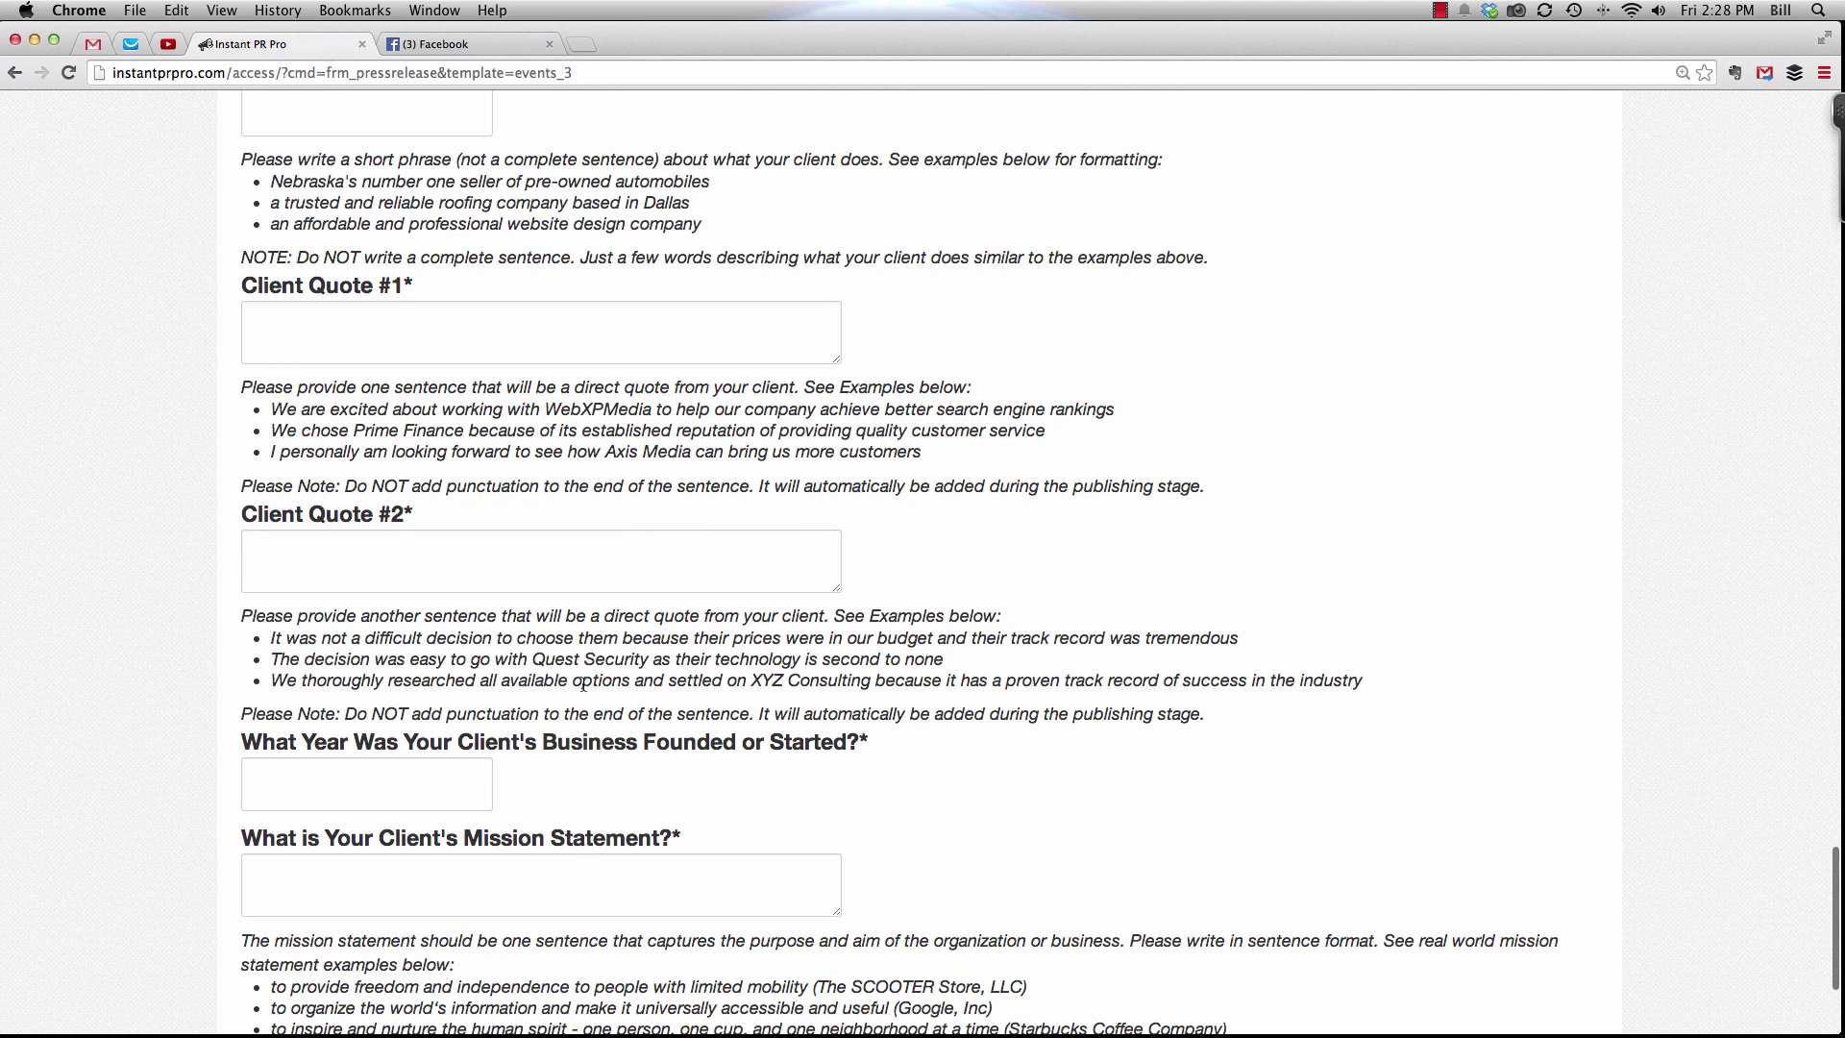
scroll(538, 678, down, 6)
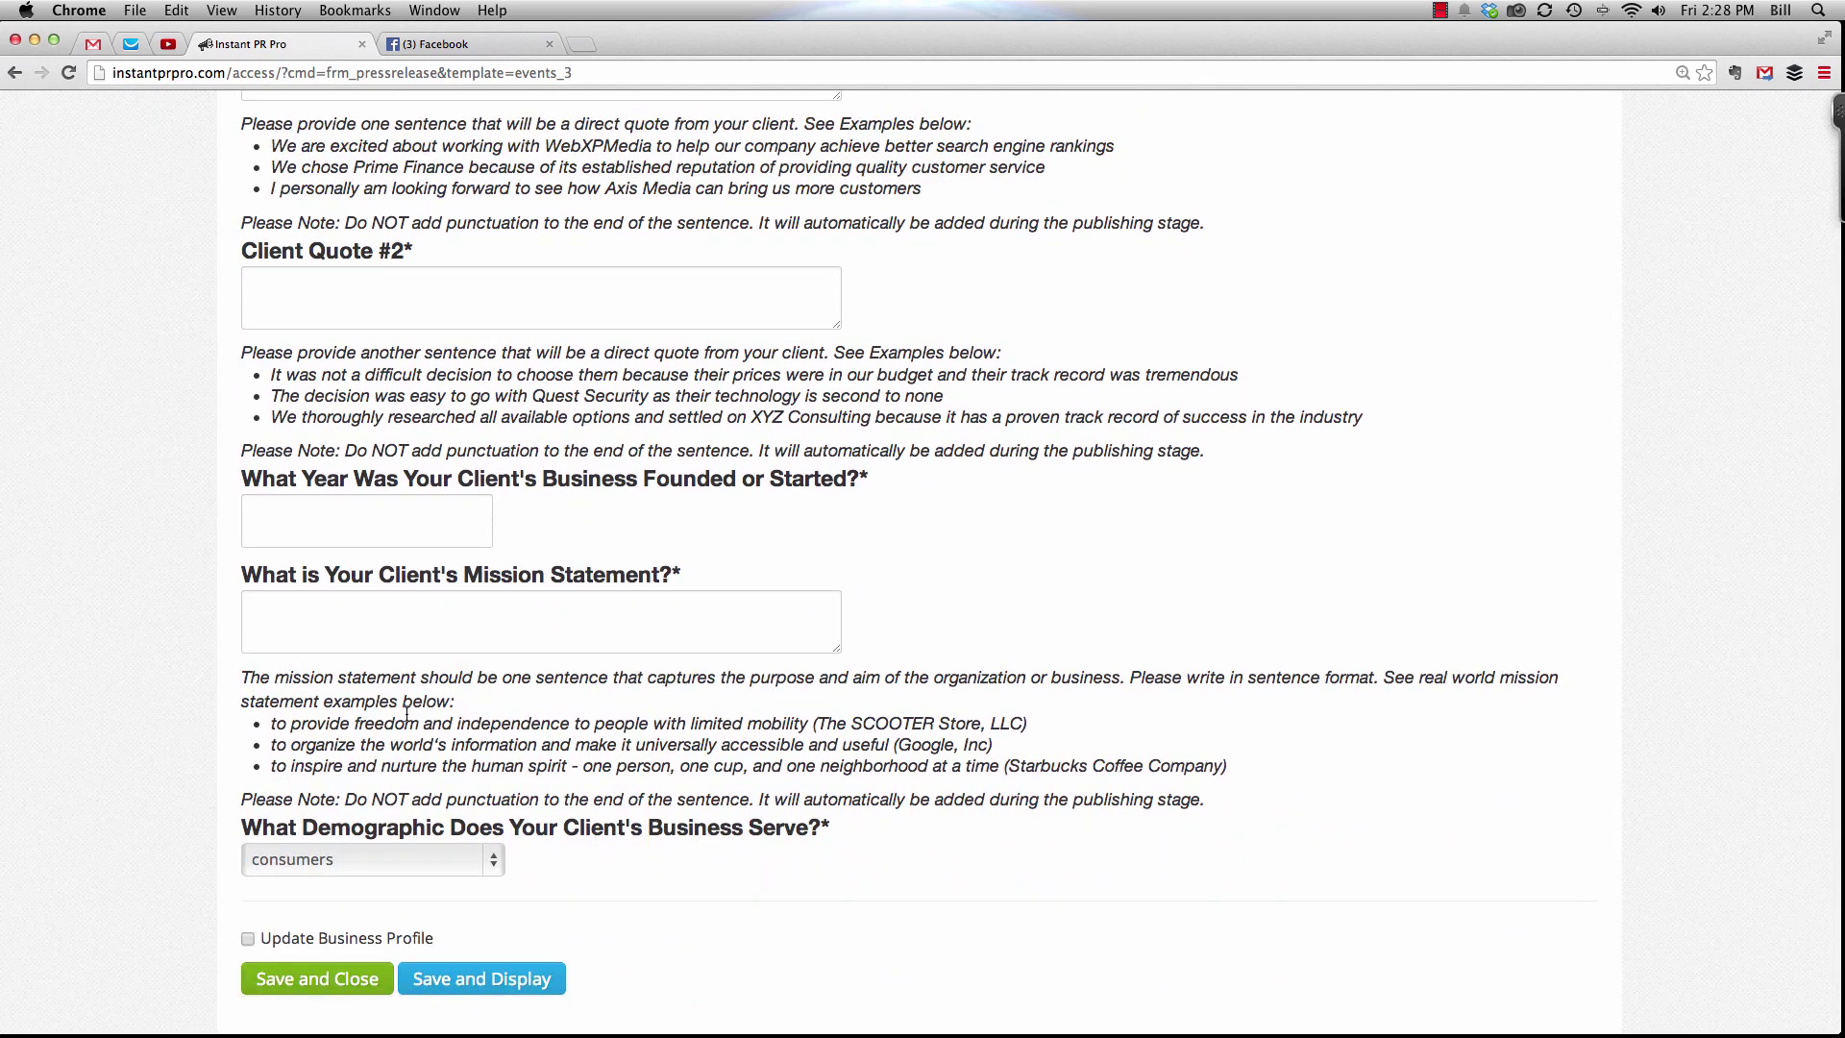
scroll(577, 692, down, 1)
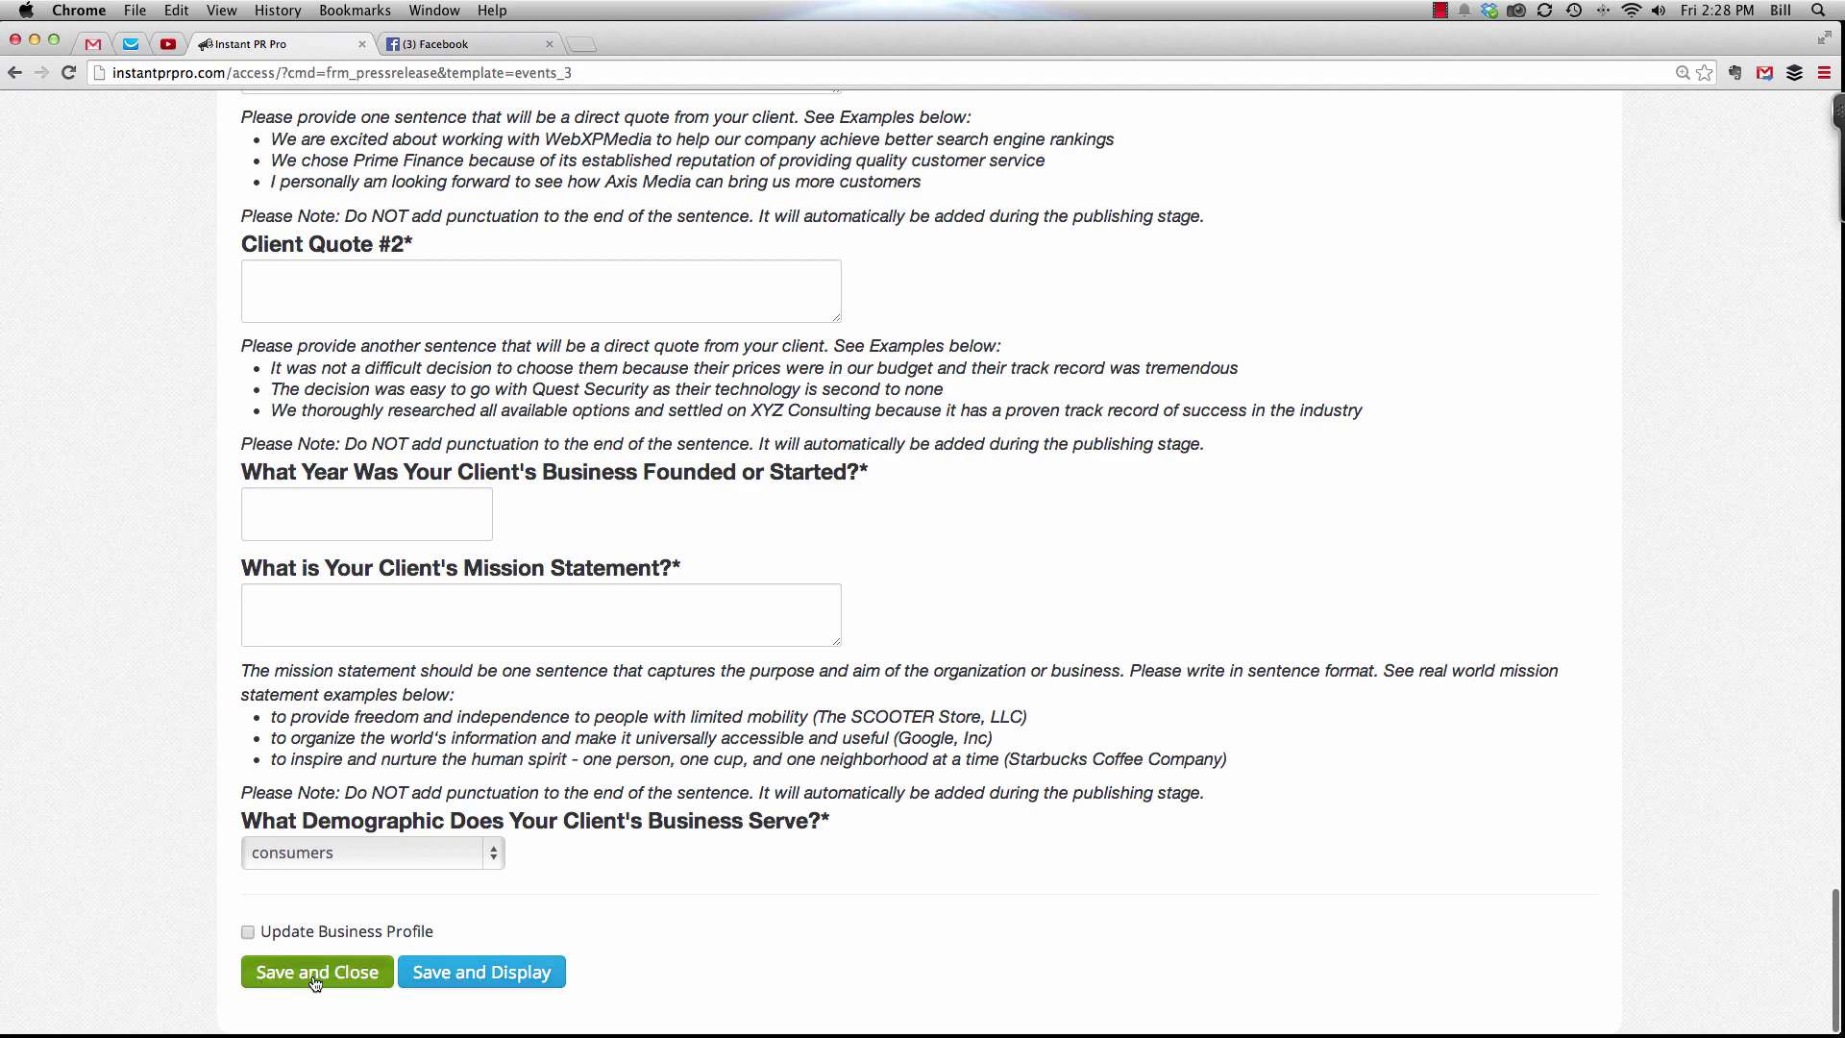
Step: Return to the press releases list without saving, preview BWI Press's New Product Press Release and read through it
scroll(454, 555, up, 10)
scroll(454, 554, up, 15)
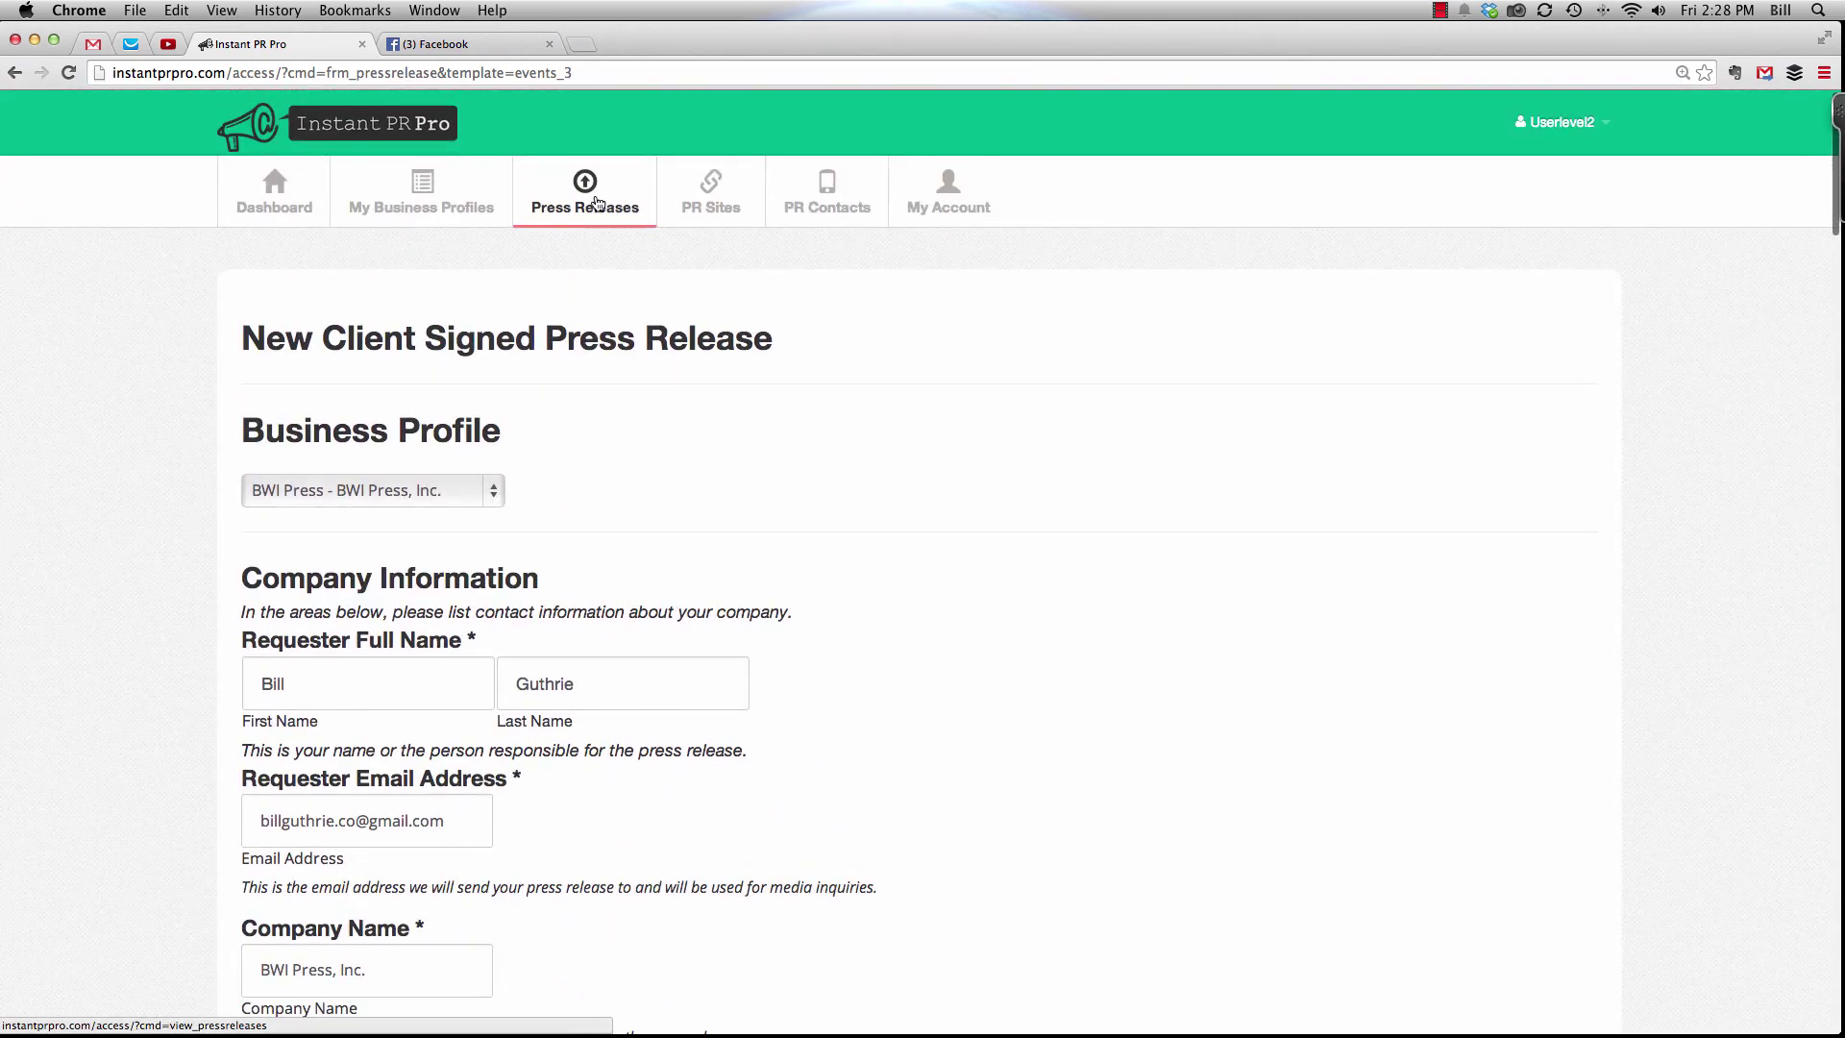
click(591, 200)
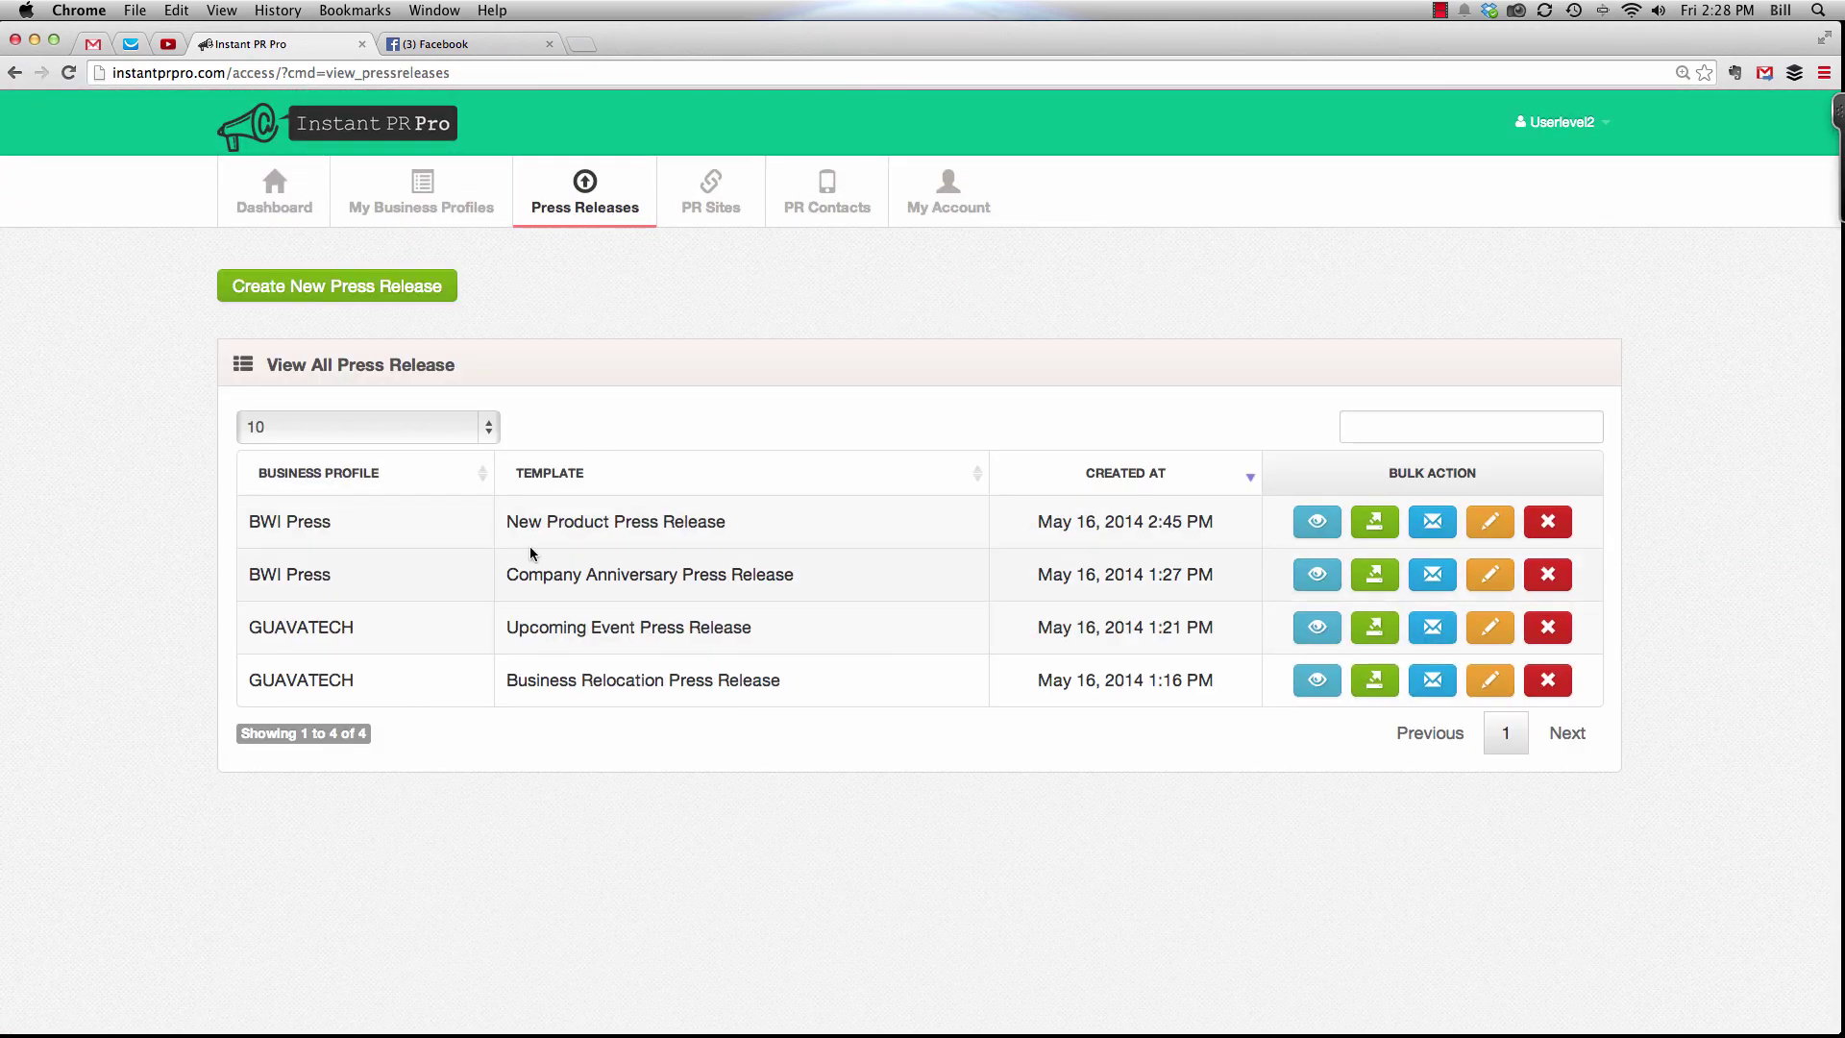
click(1314, 525)
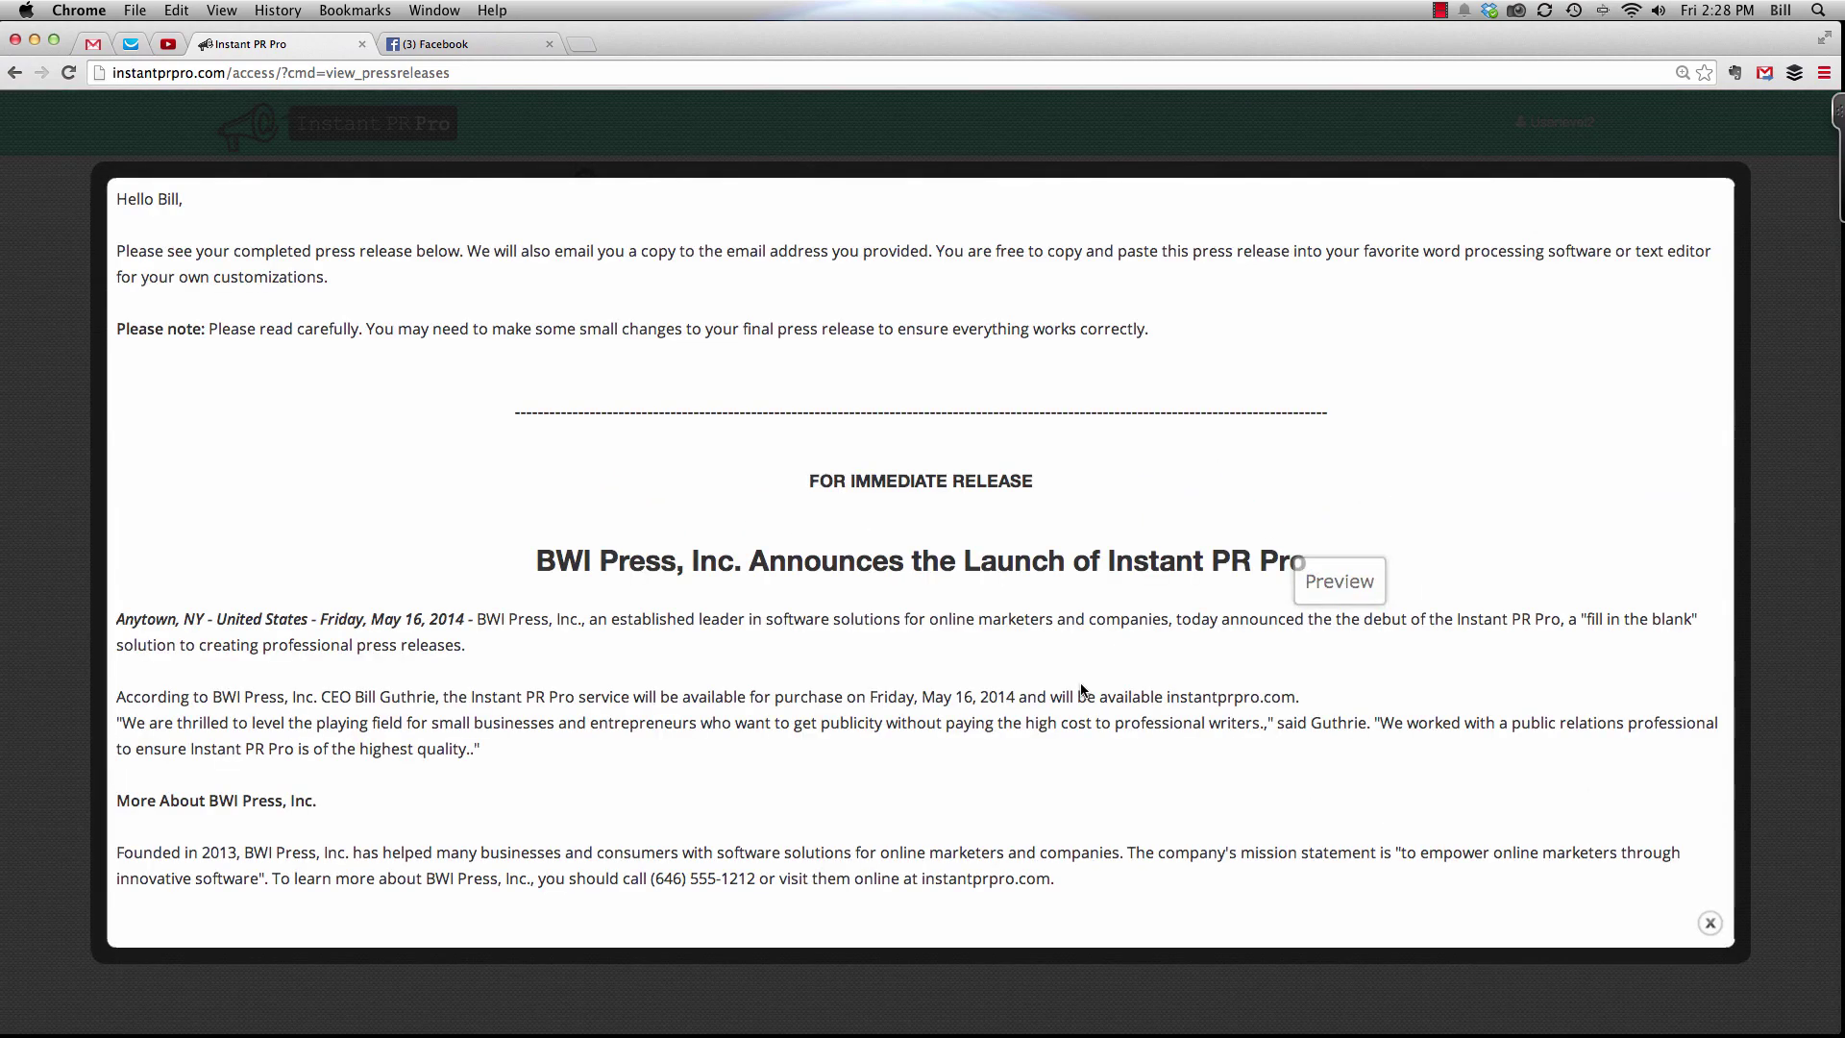
scroll(1081, 690, down, 5)
scroll(1081, 690, up, 5)
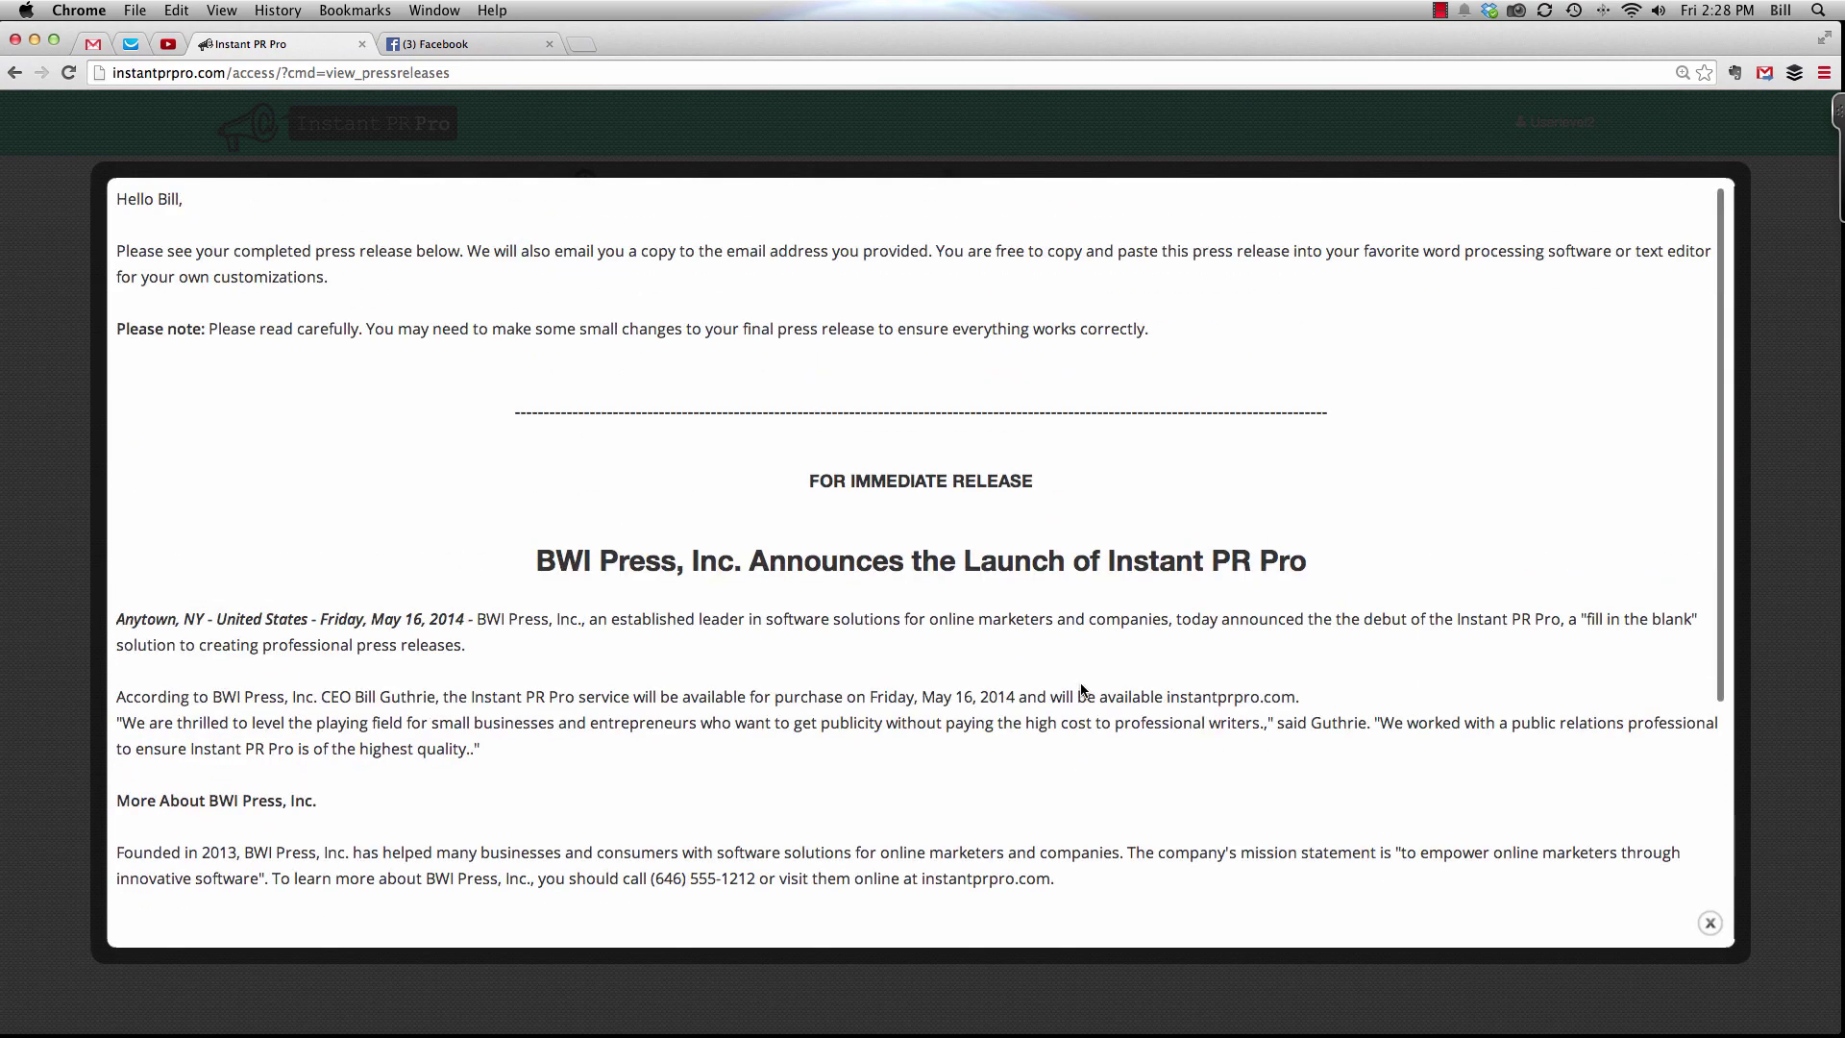
Step: Read the rest of the press release preview down to the contact information and close it
scroll(1081, 690, down, 5)
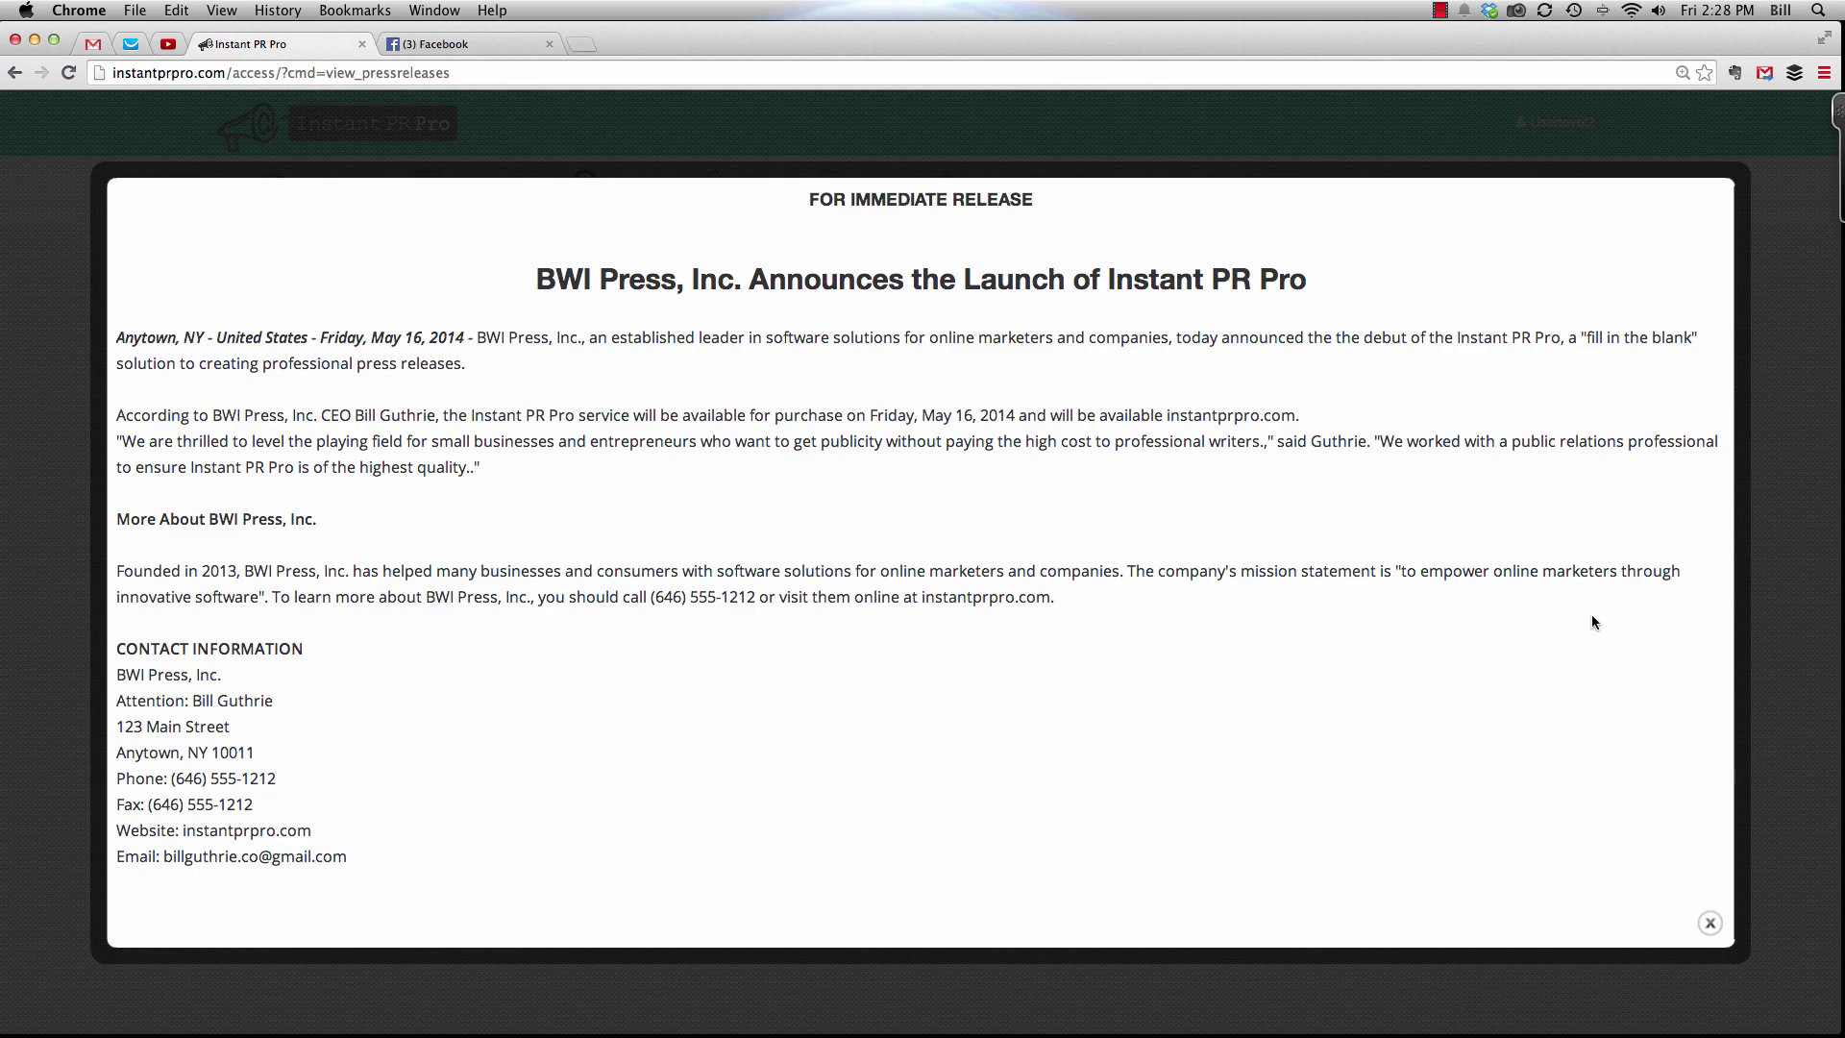
click(1709, 922)
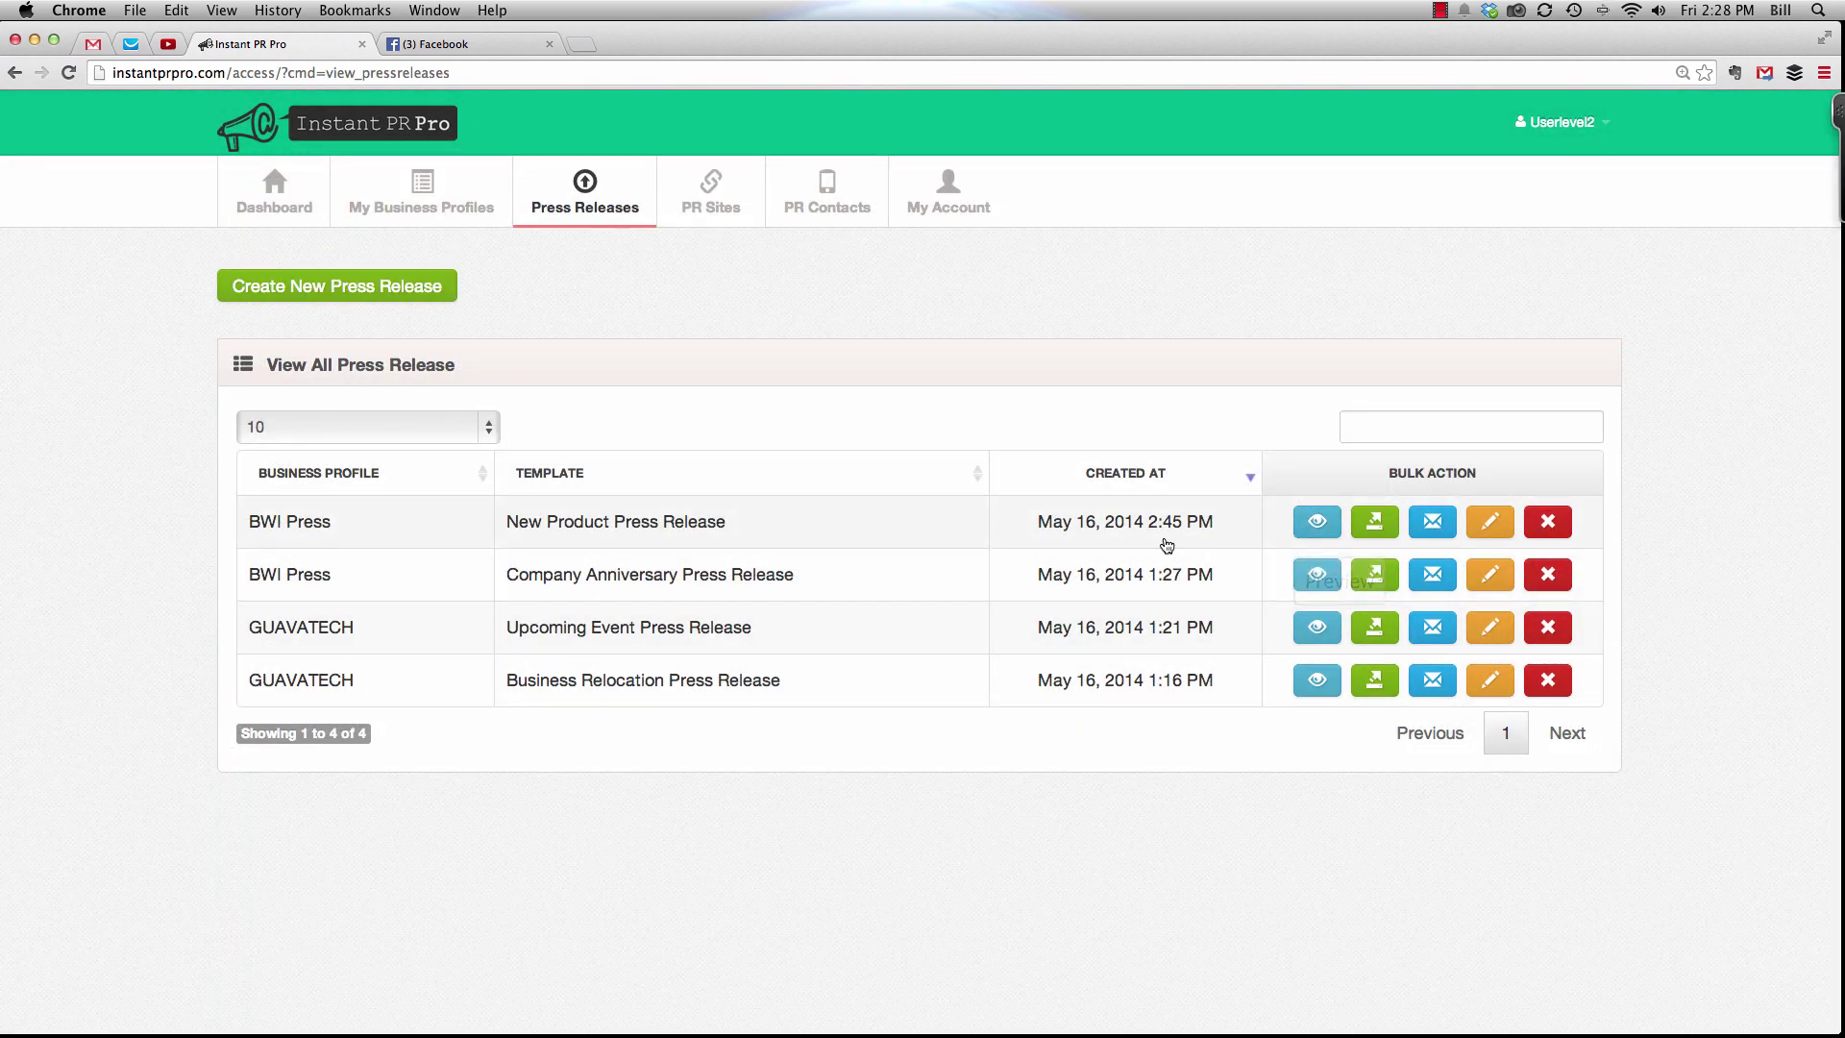
Step: Open BWI Press's New Product Press Release for editing, look over its filled-in fields and return to the press releases list without saving
click(1490, 522)
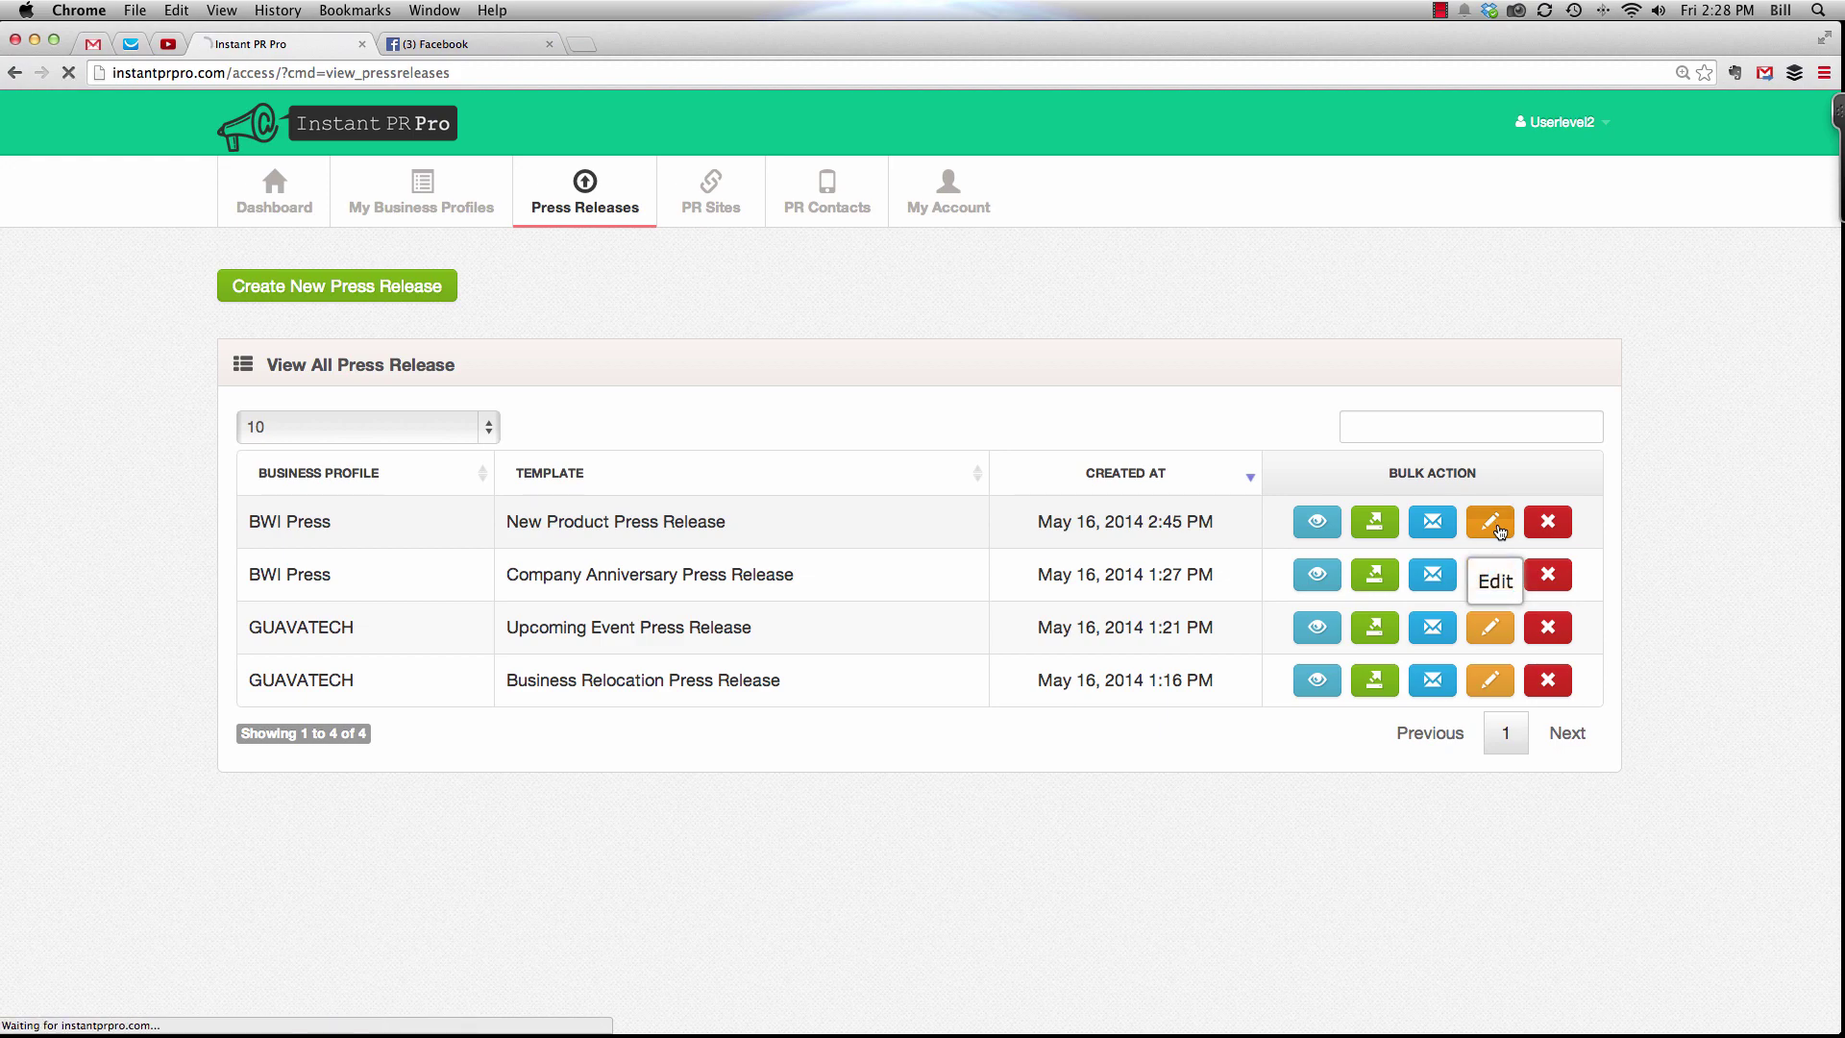
scroll(1005, 692, down, 8)
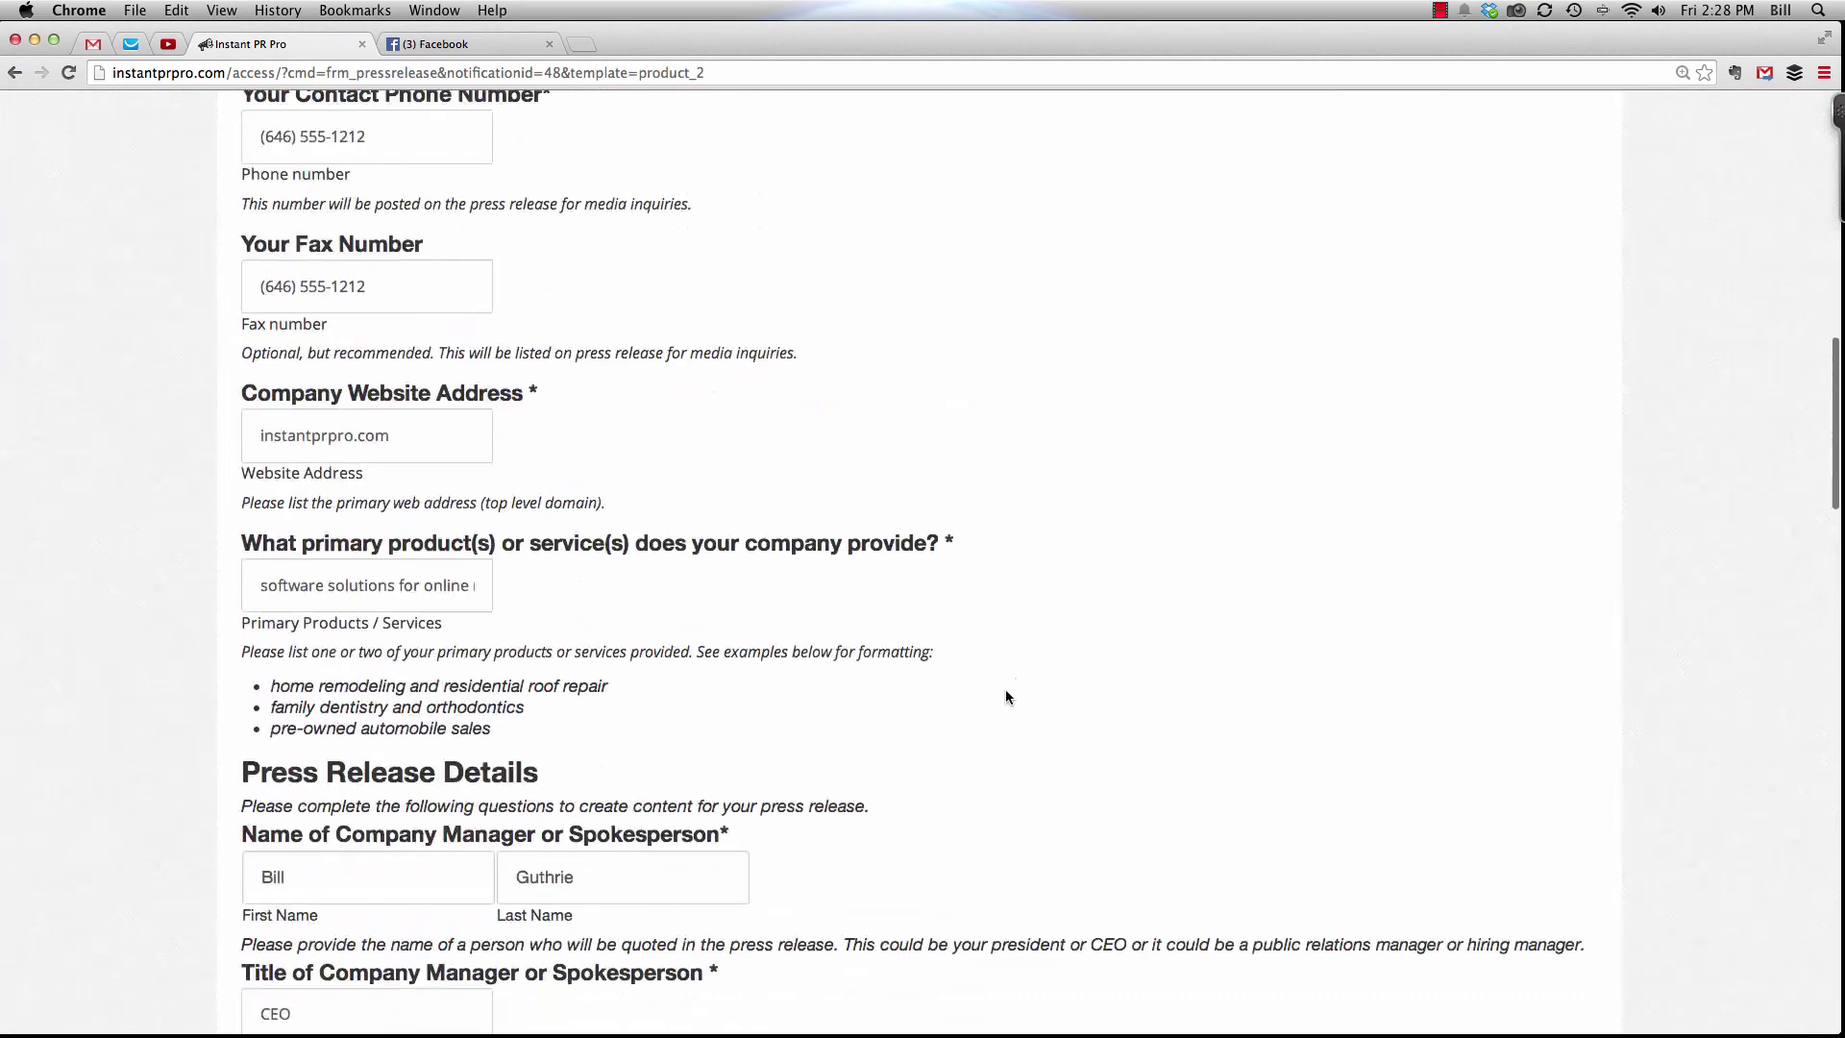
scroll(1005, 696, up, 15)
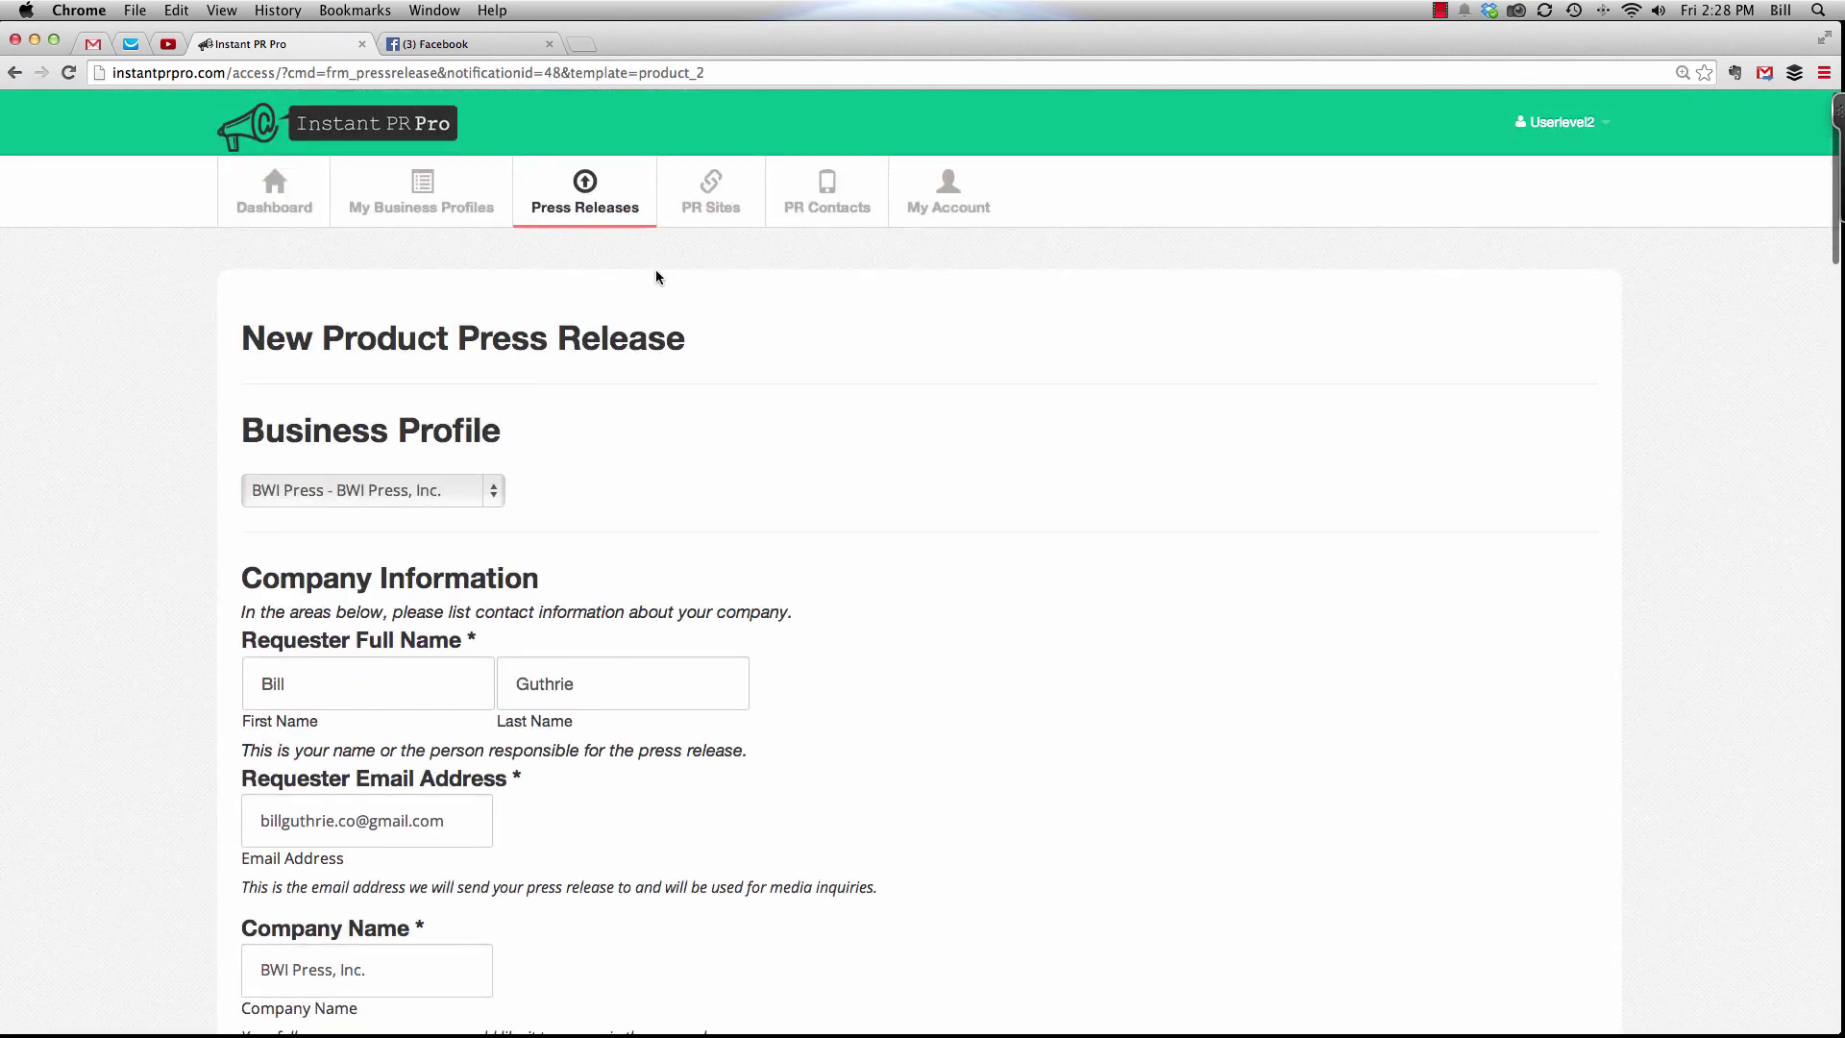
click(611, 202)
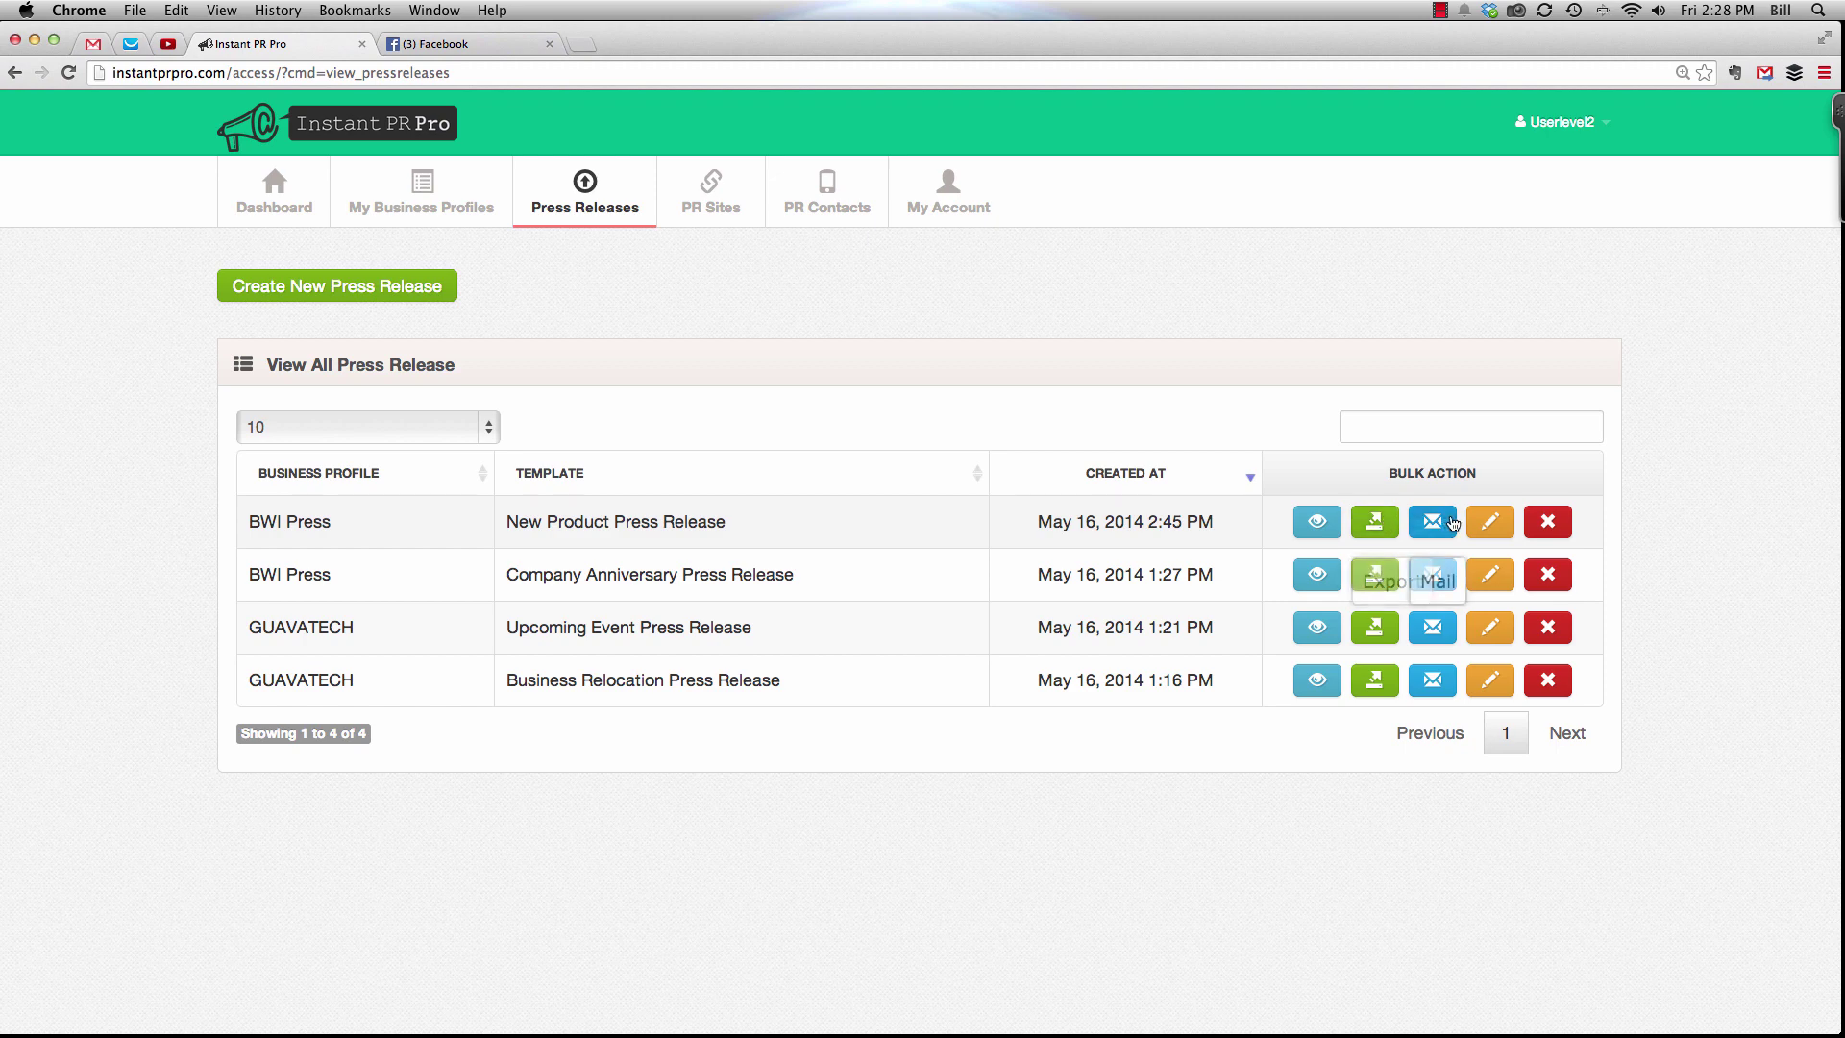
Step: Export BWI Press's New Product Press Release to TXT and open the downloaded file
click(1373, 523)
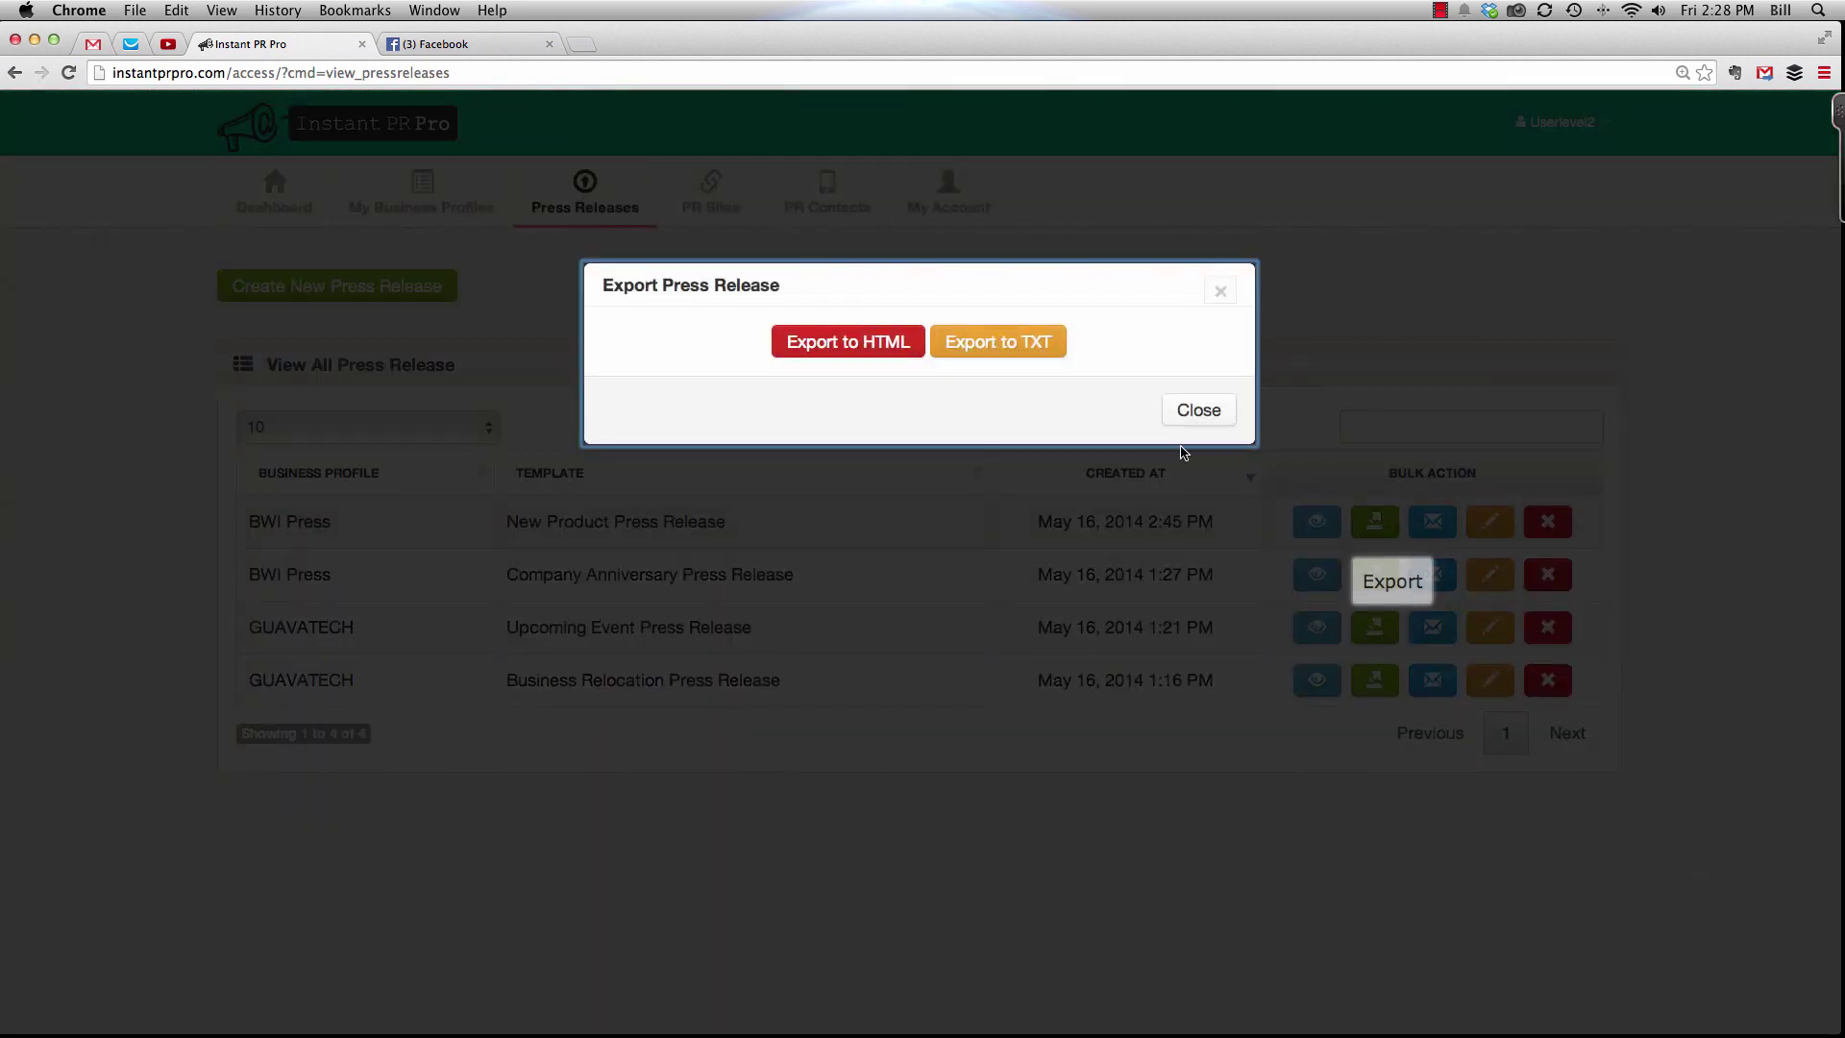
click(1034, 348)
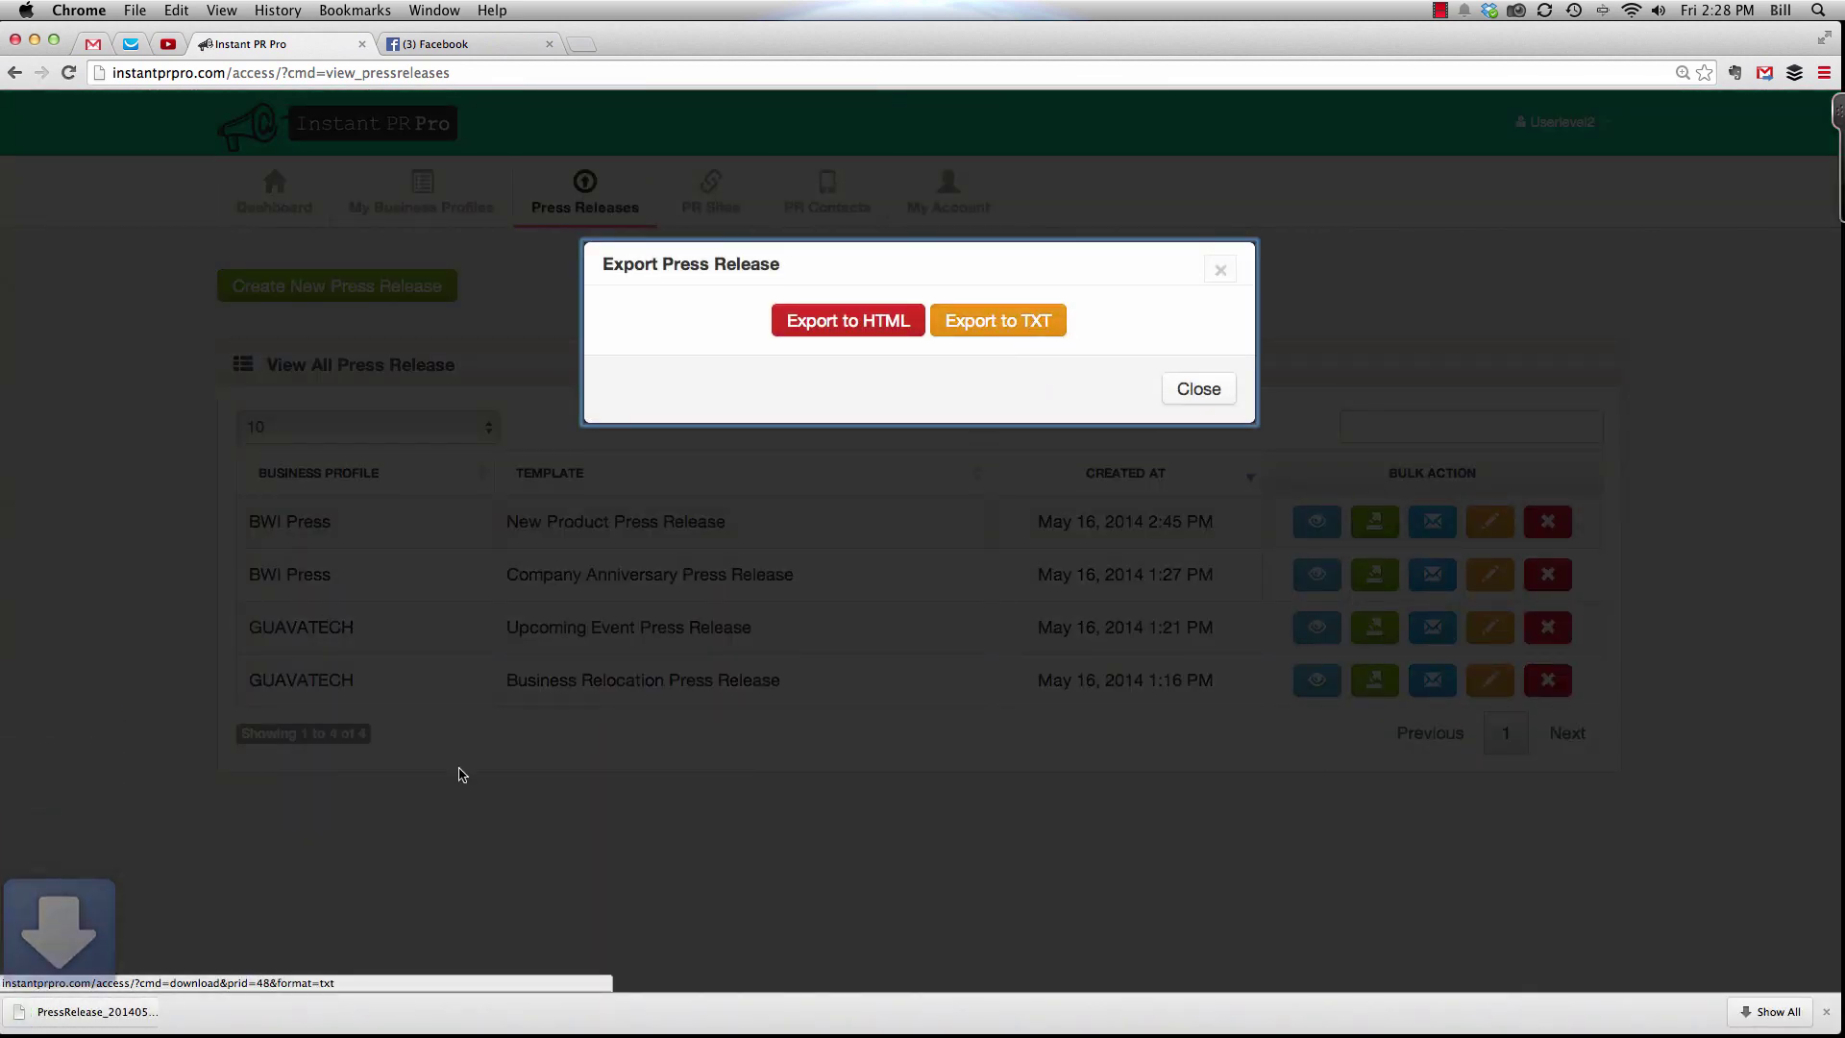
click(191, 1015)
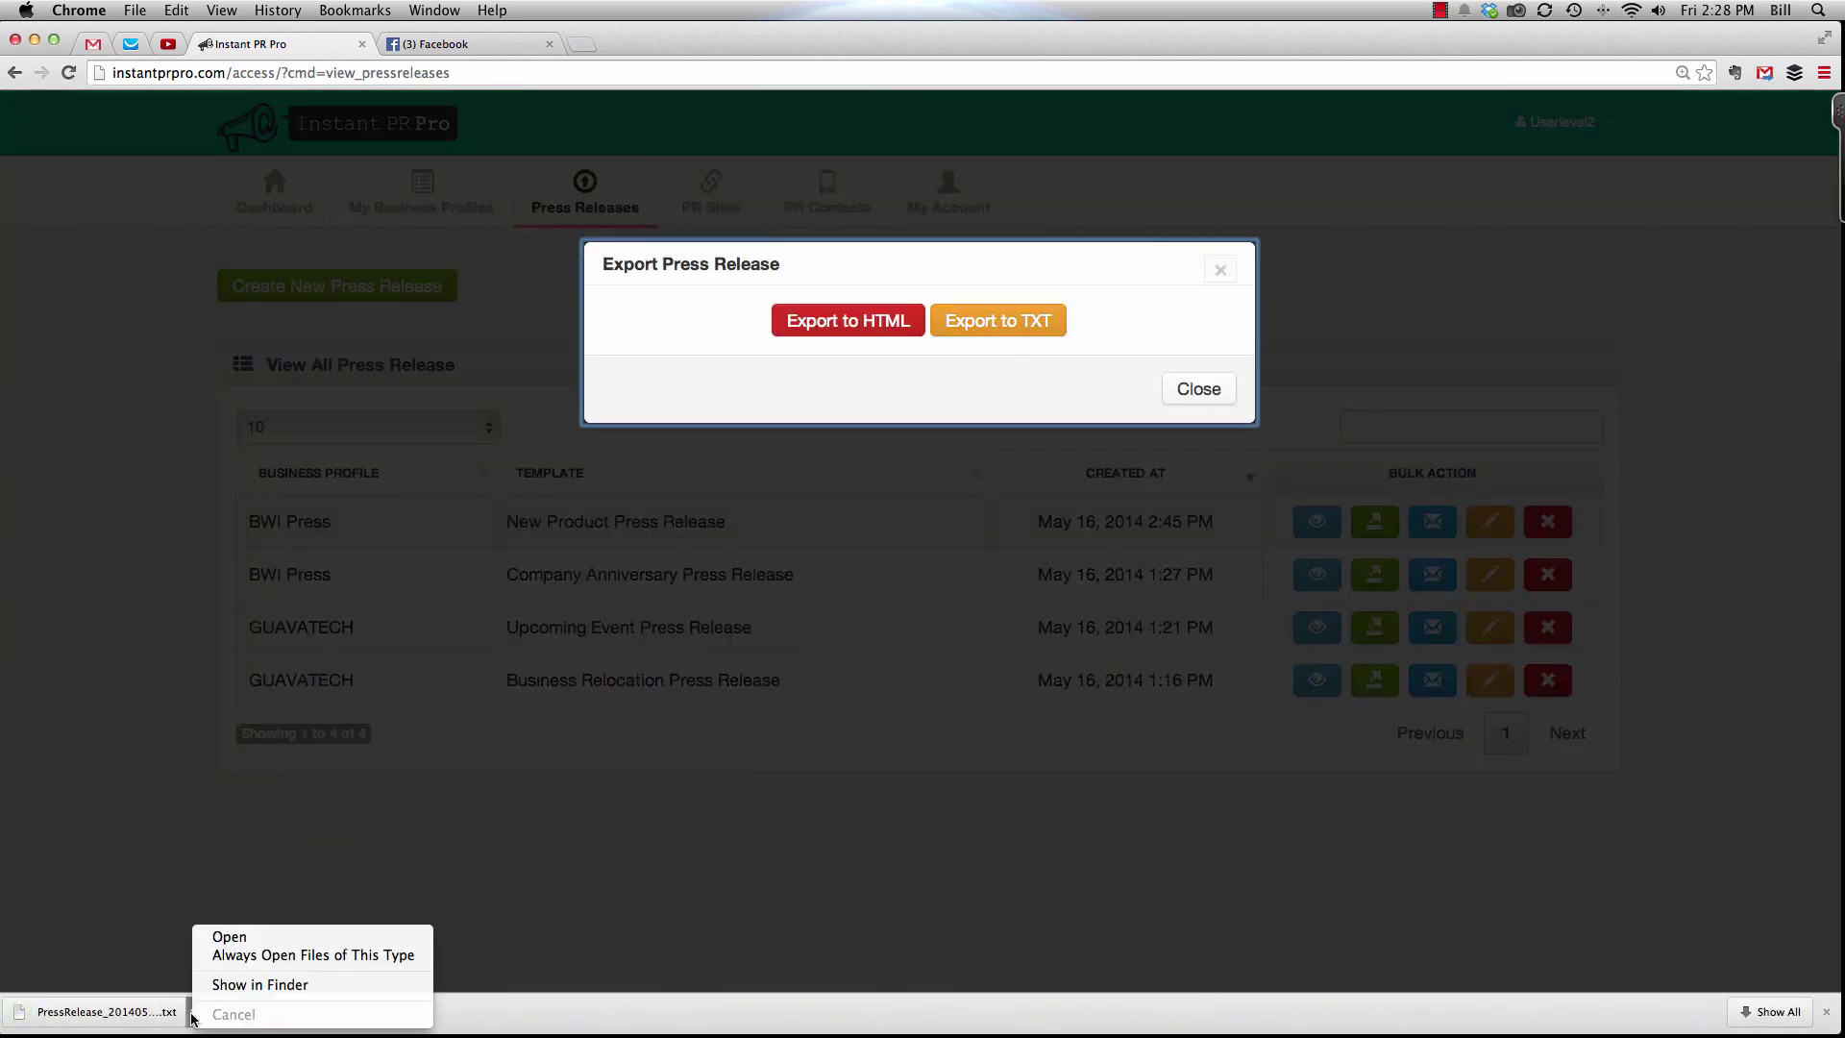
click(235, 936)
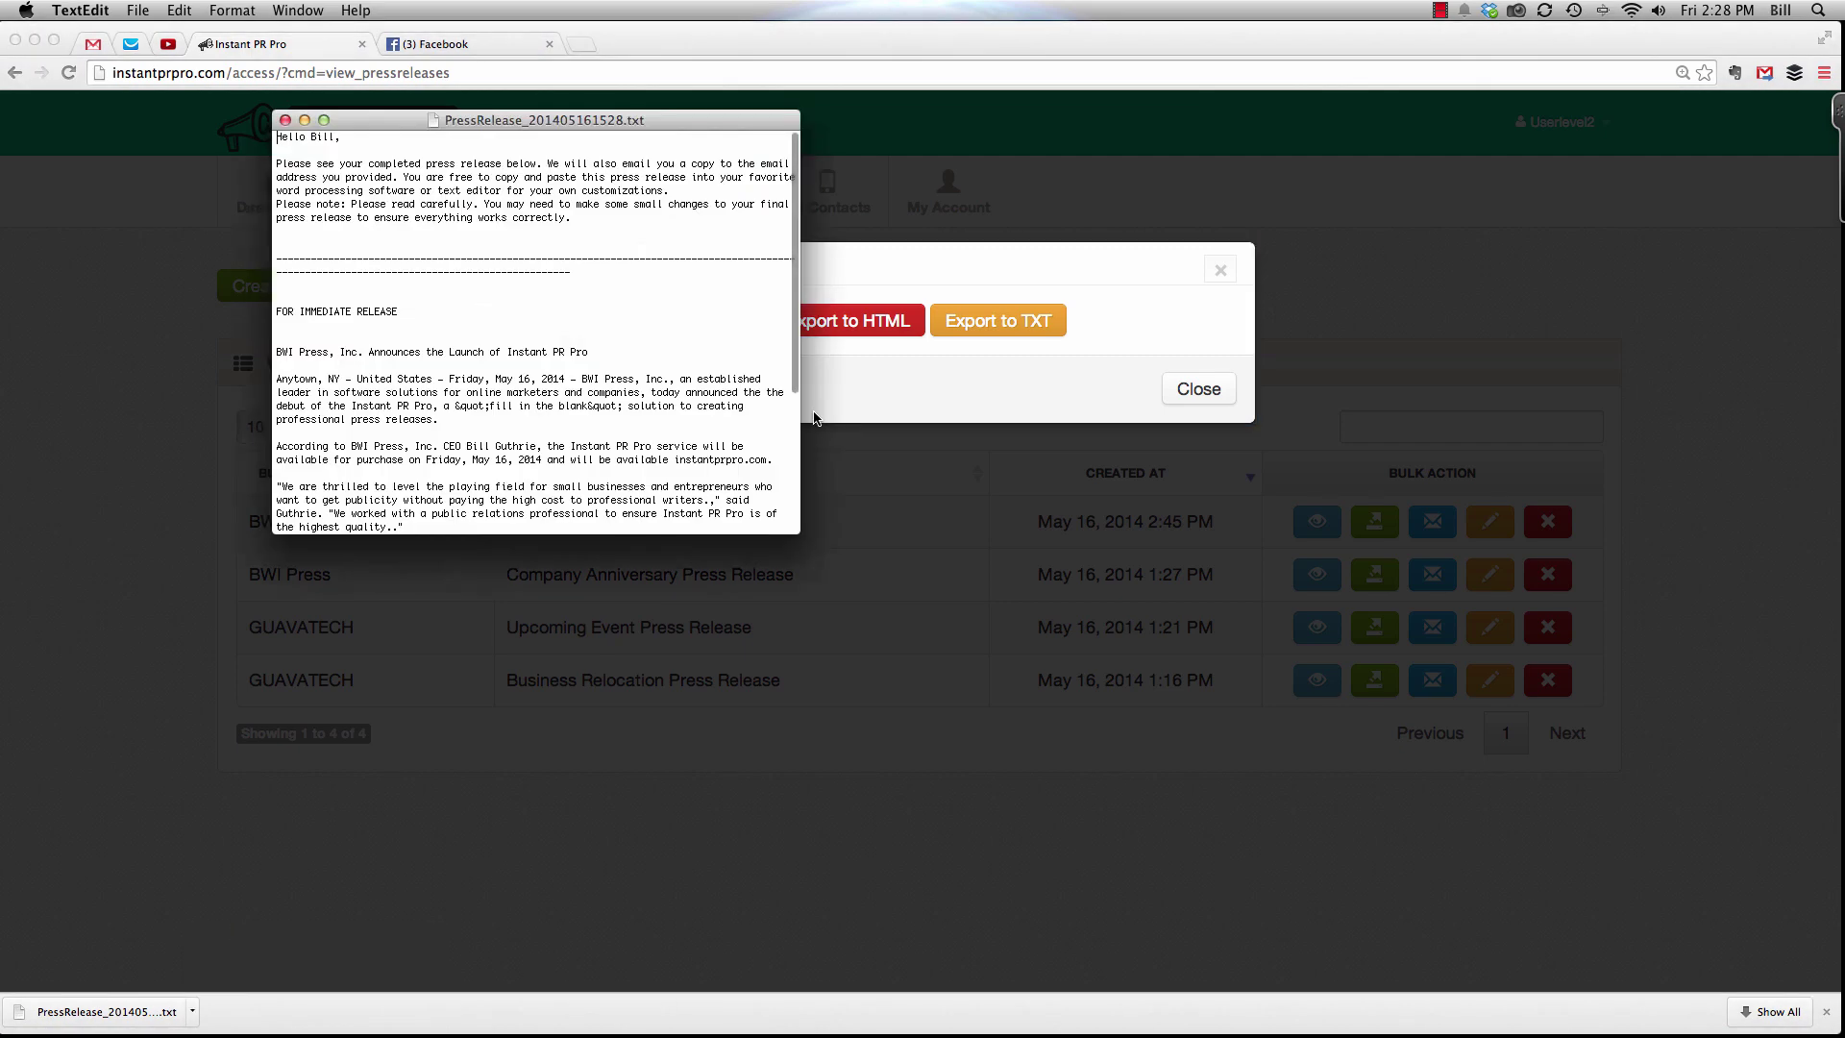
Step: Read through the exported text file in TextEdit, close it and dismiss the export dialog in Chrome
scroll(552, 408, down, 3)
scroll(553, 409, down, 3)
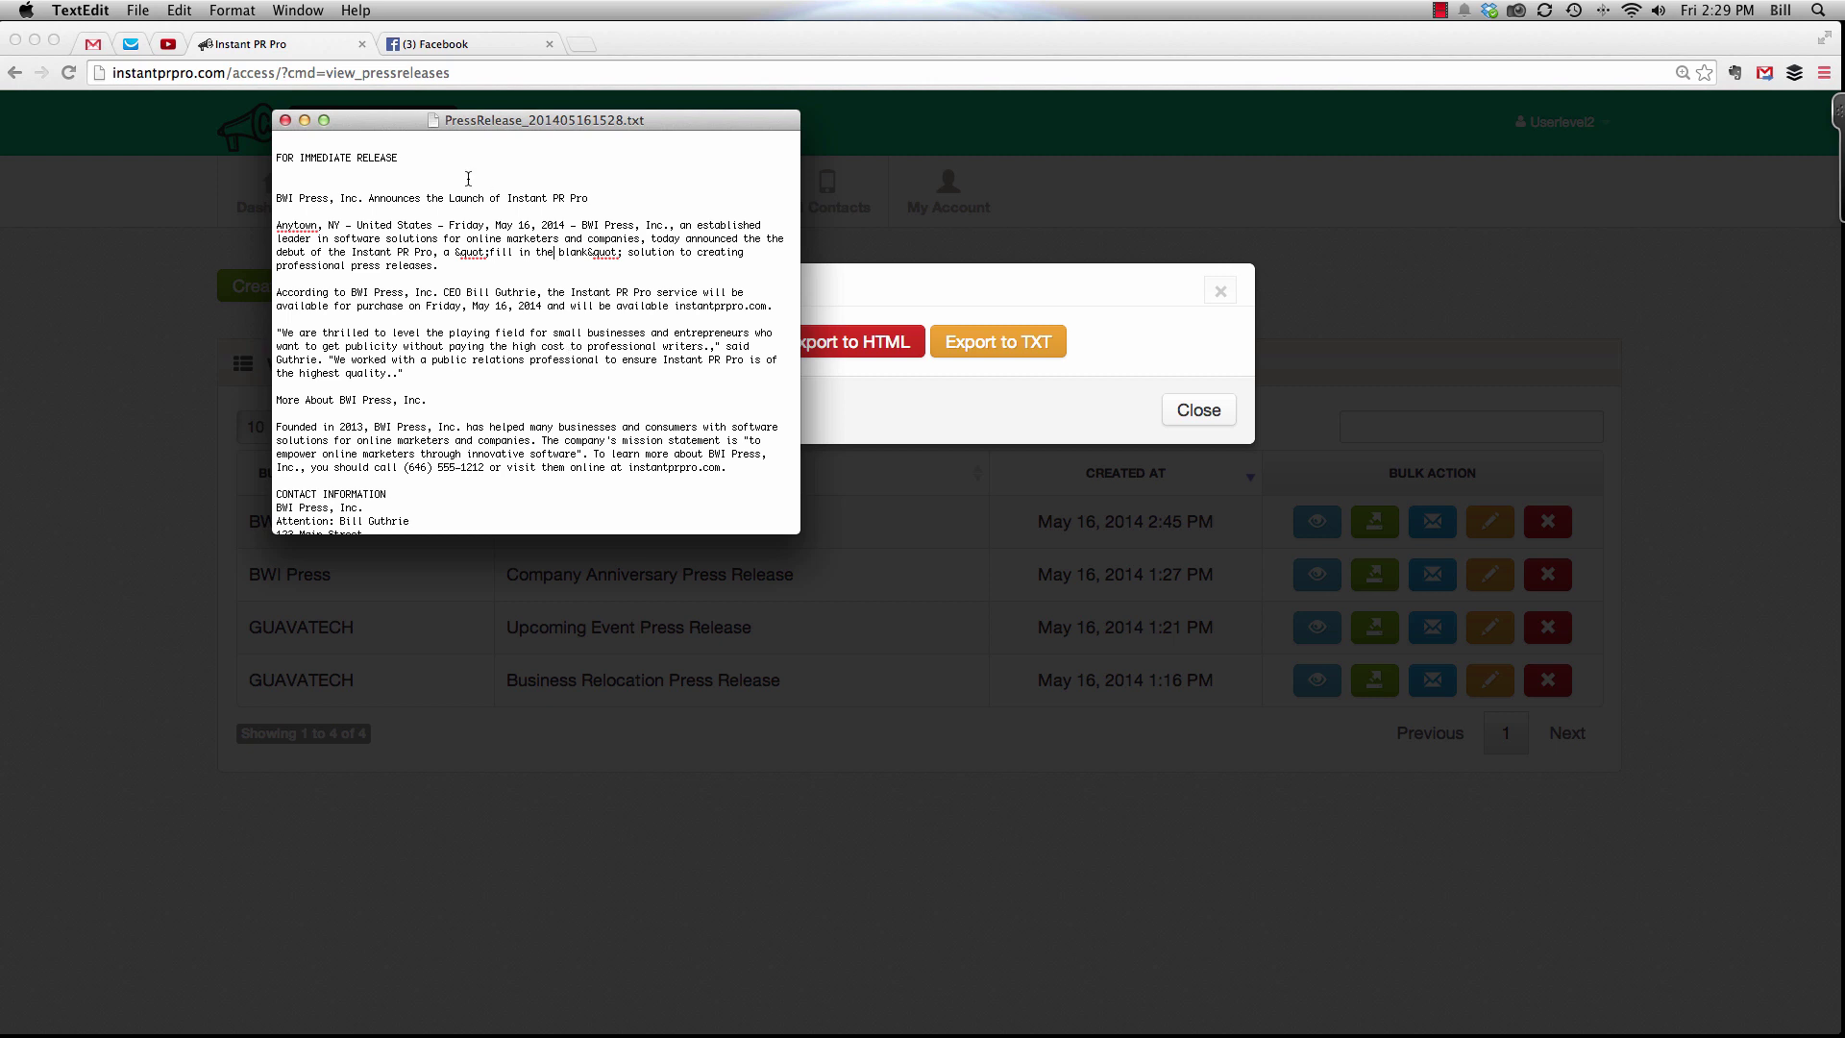
click(285, 120)
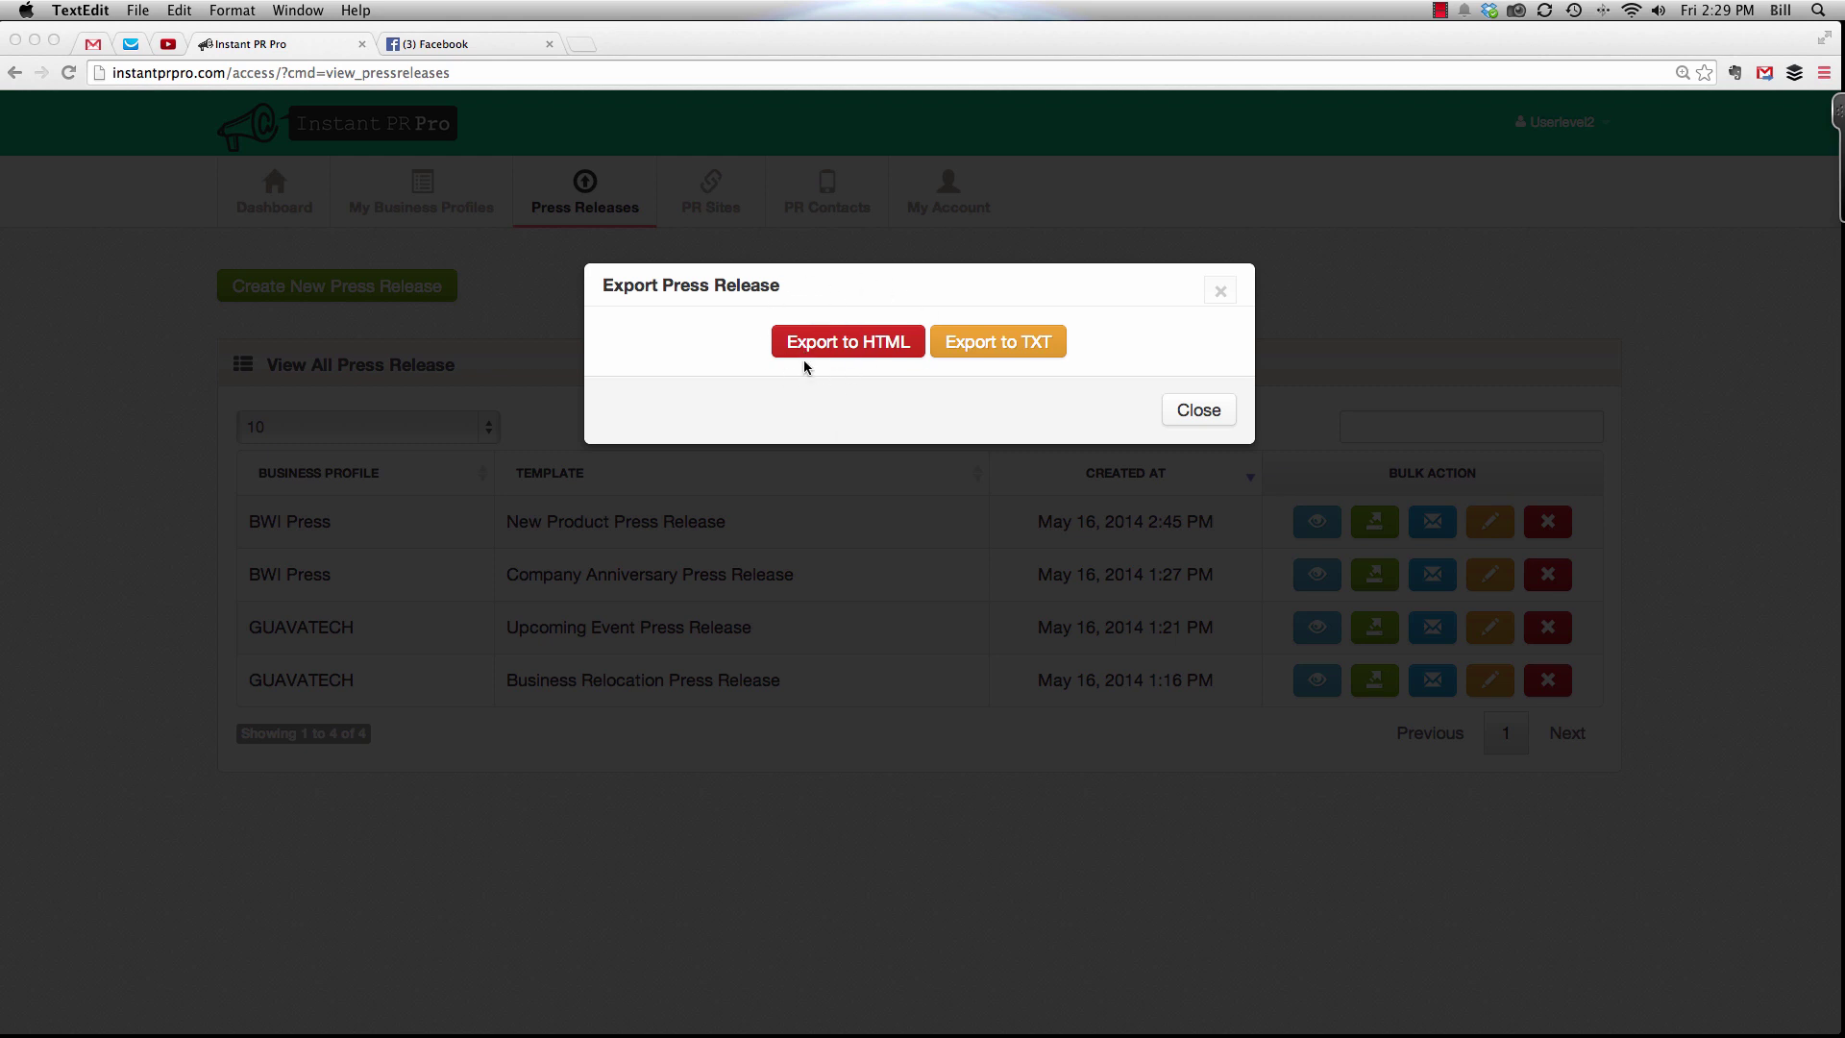
click(1203, 415)
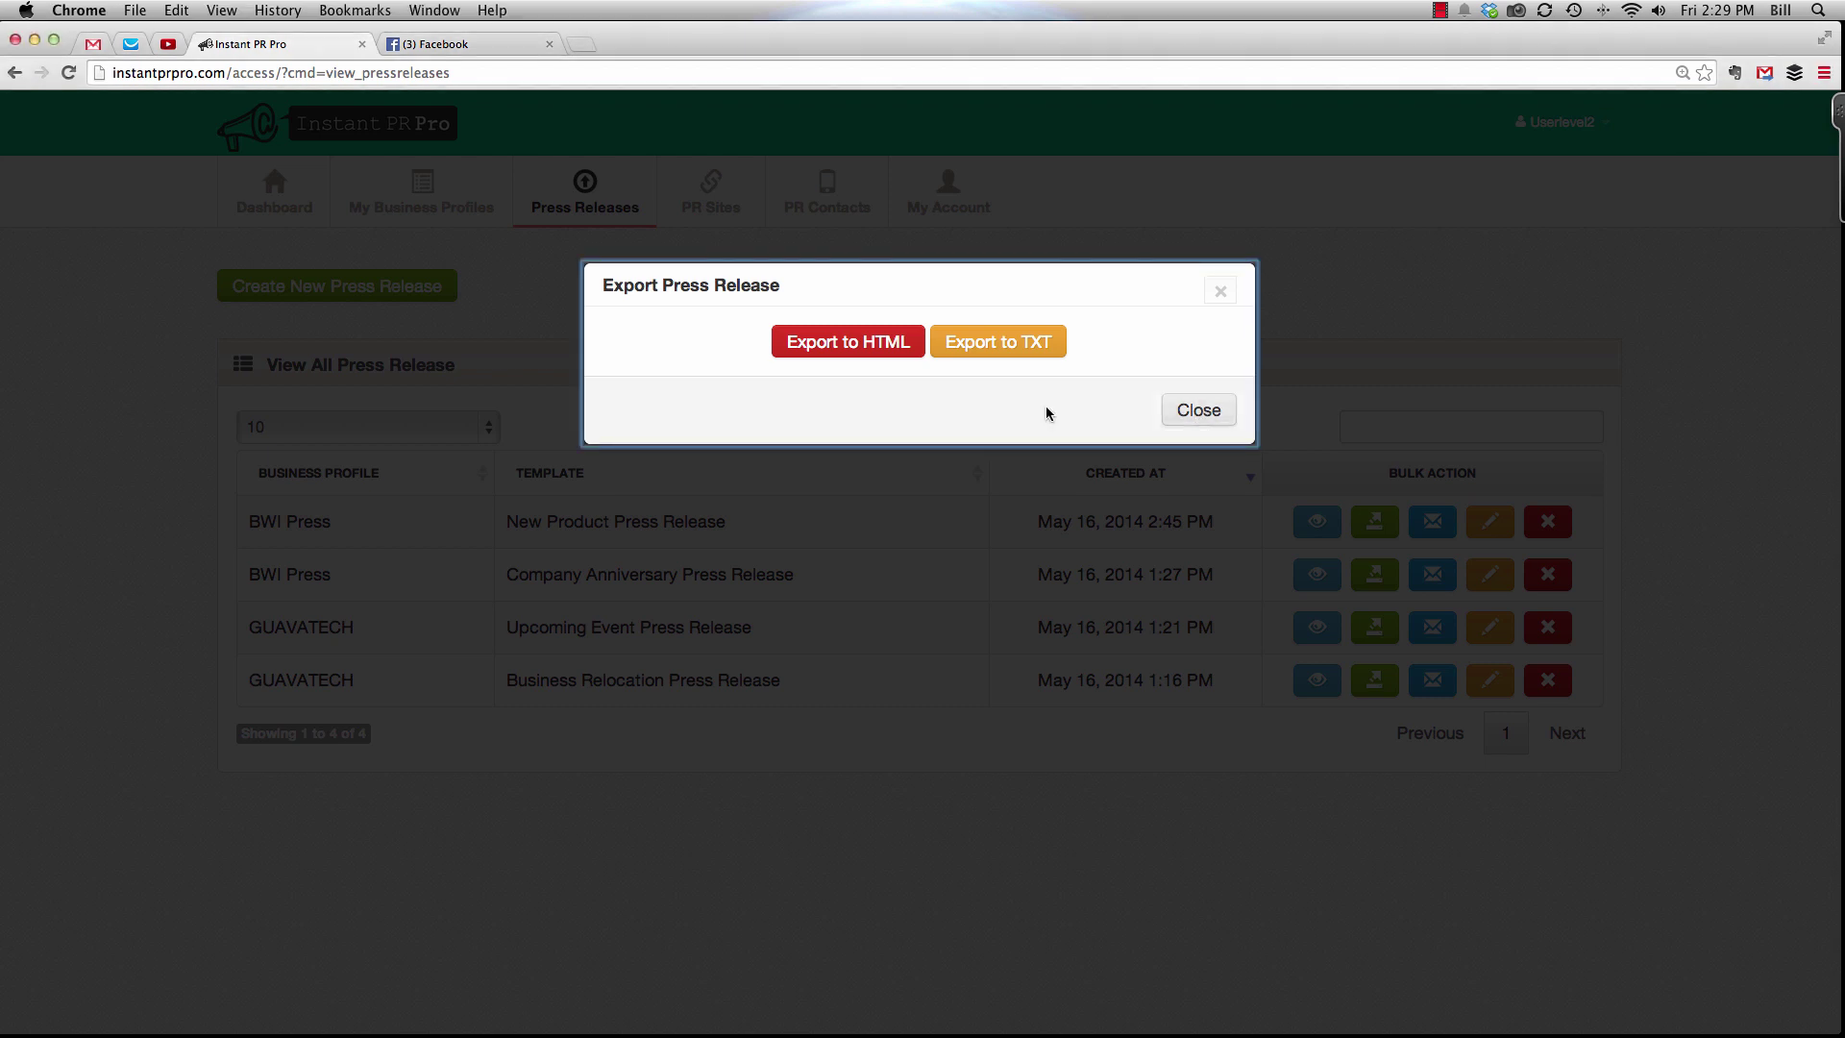
click(1215, 415)
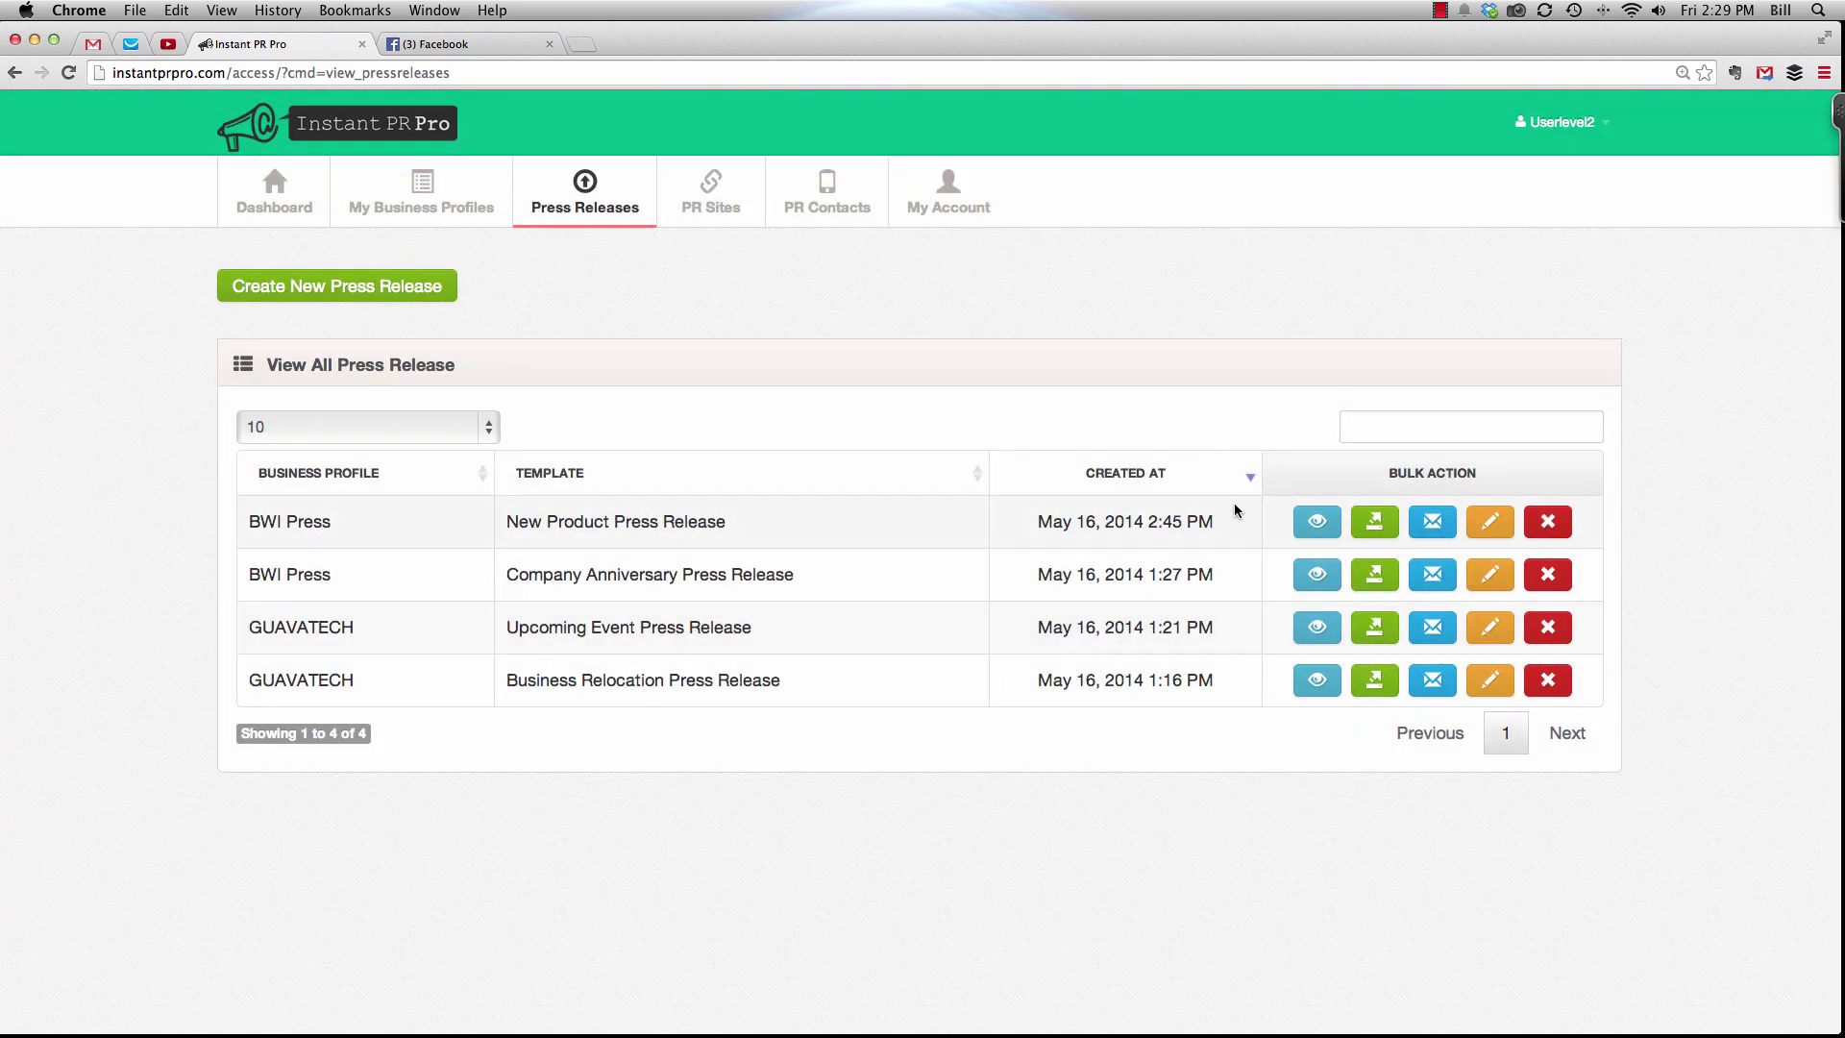
Step: Open the mail dialog for BWI Press's New Product Press Release and read the Press Release email received in Gmail
click(1440, 524)
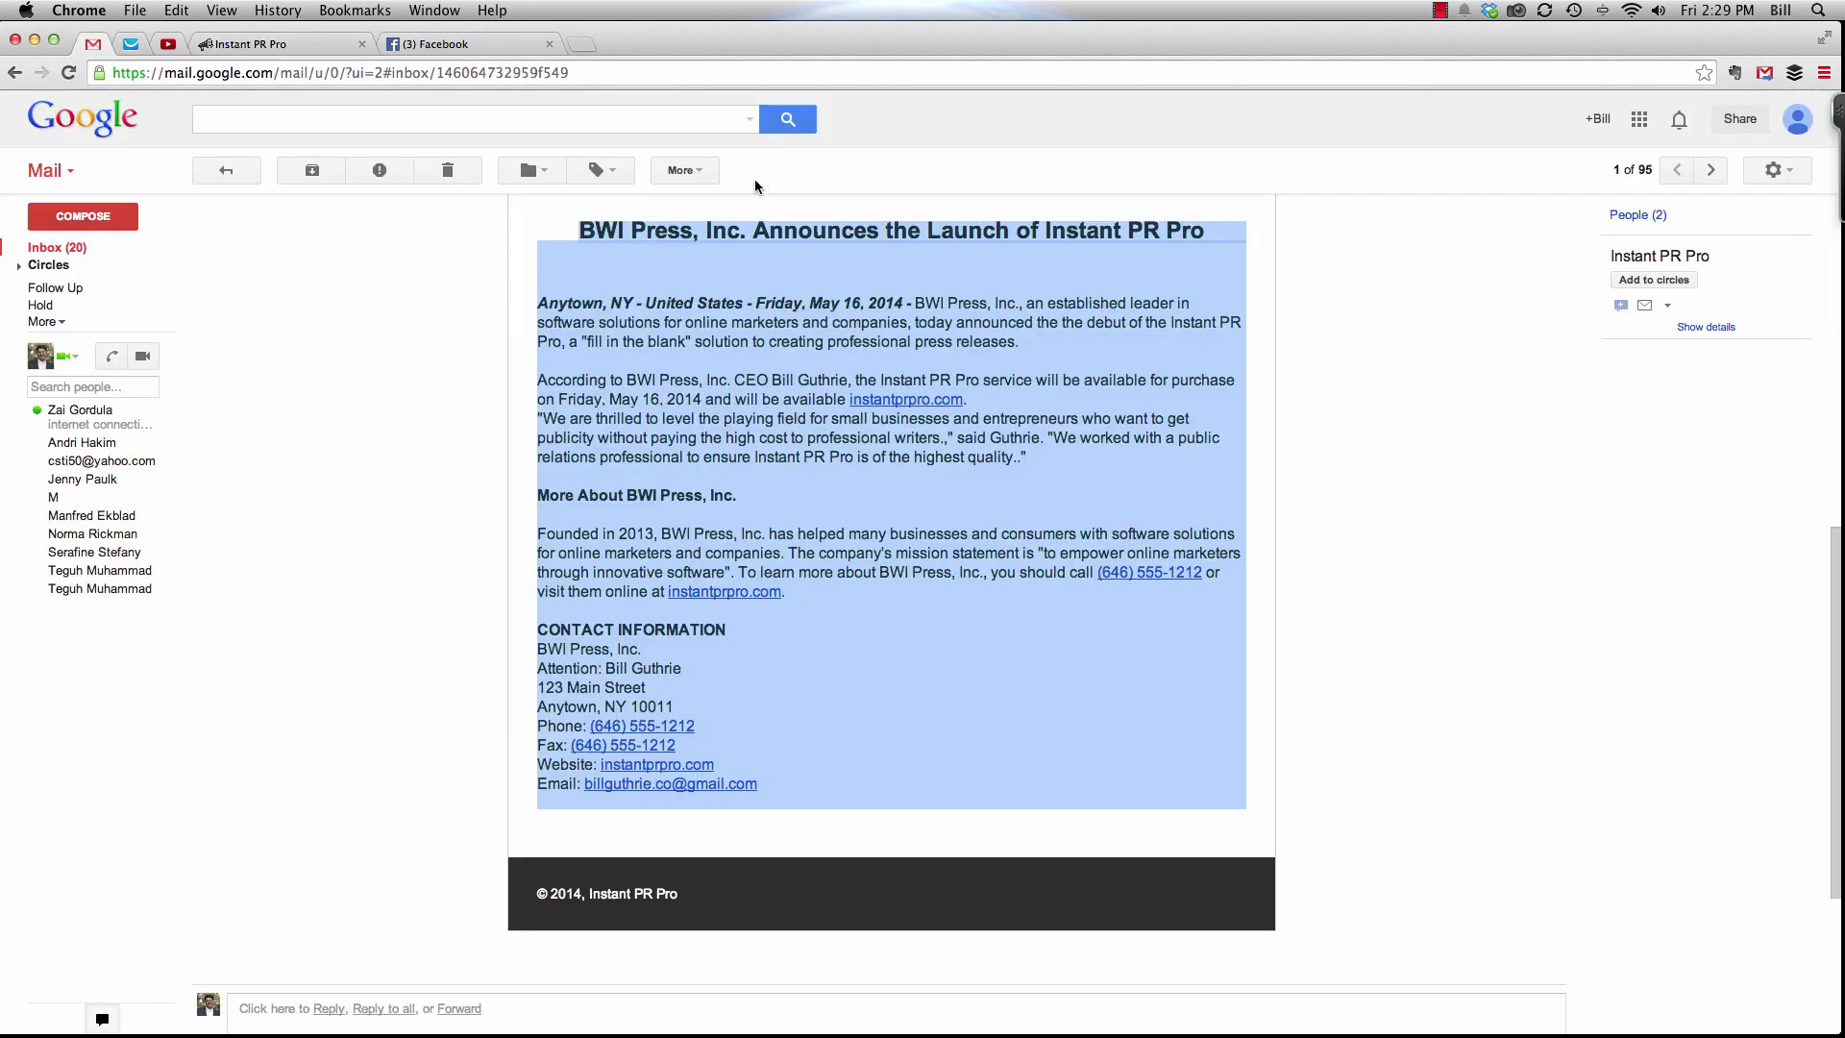
scroll(769, 336, up, 10)
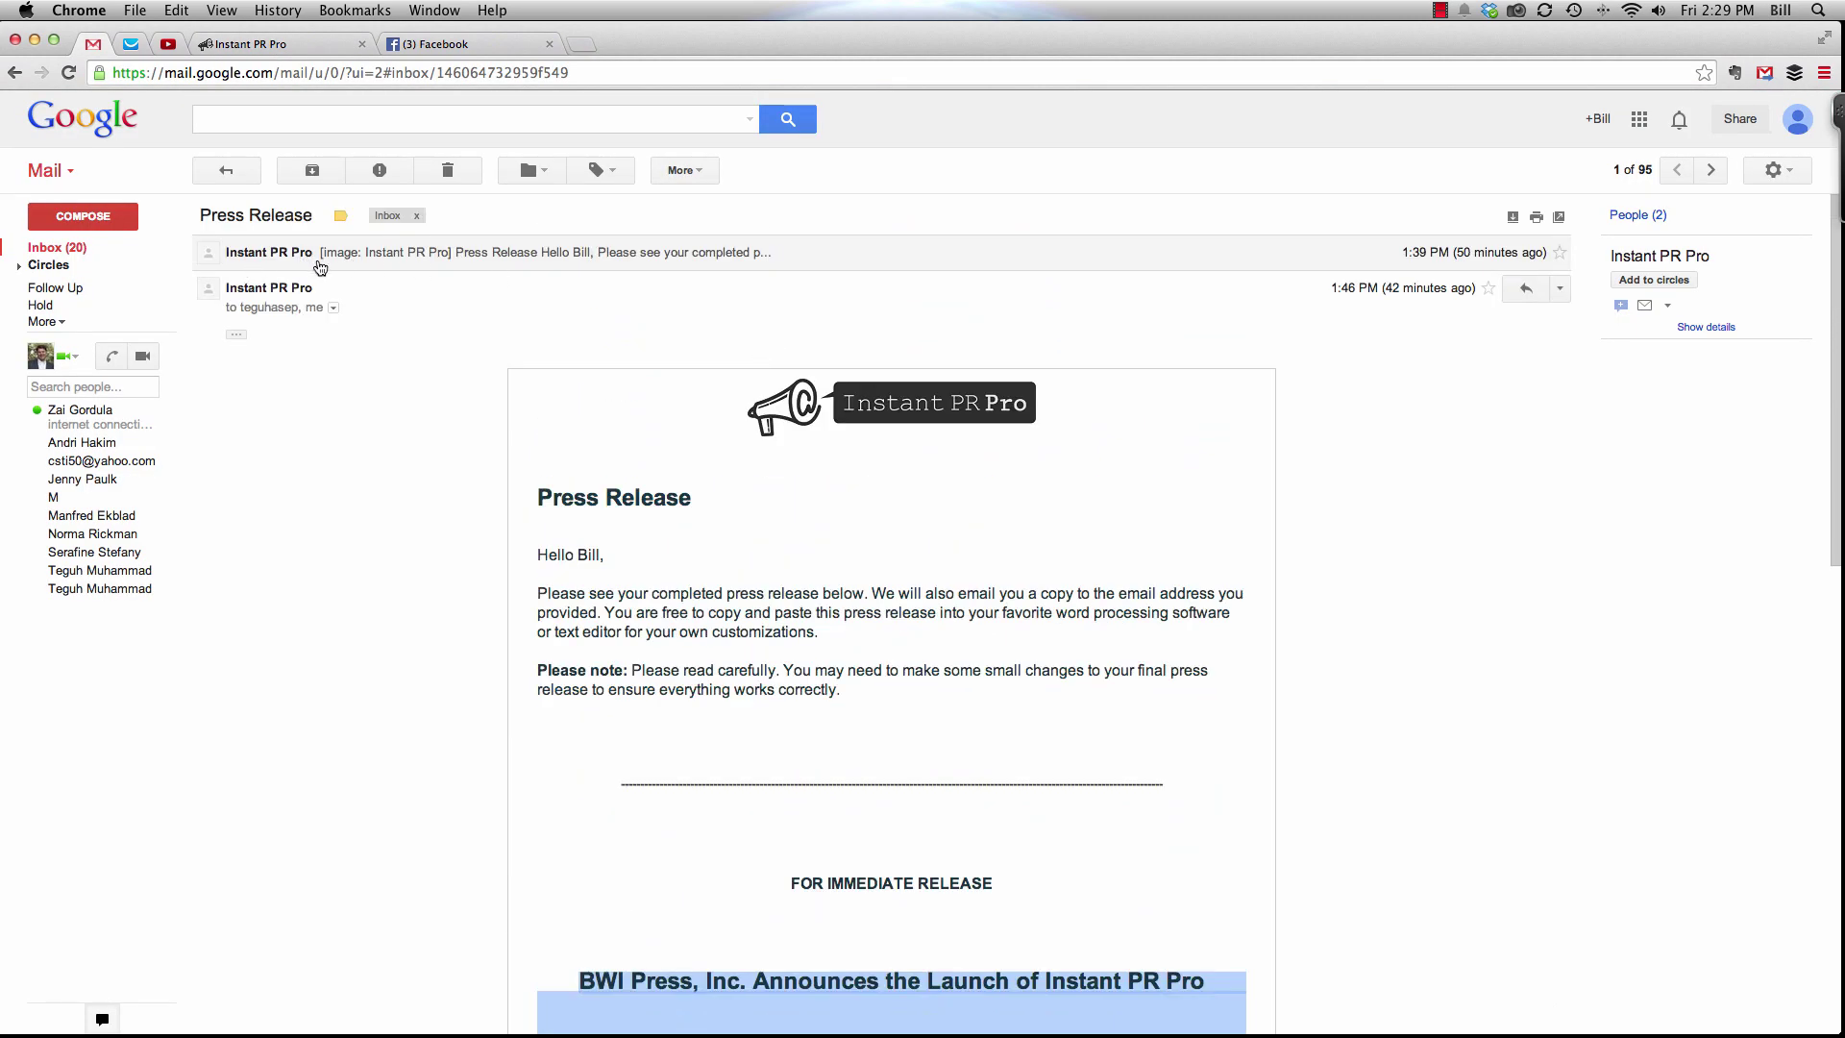
scroll(629, 483, down, 1)
scroll(629, 484, down, 4)
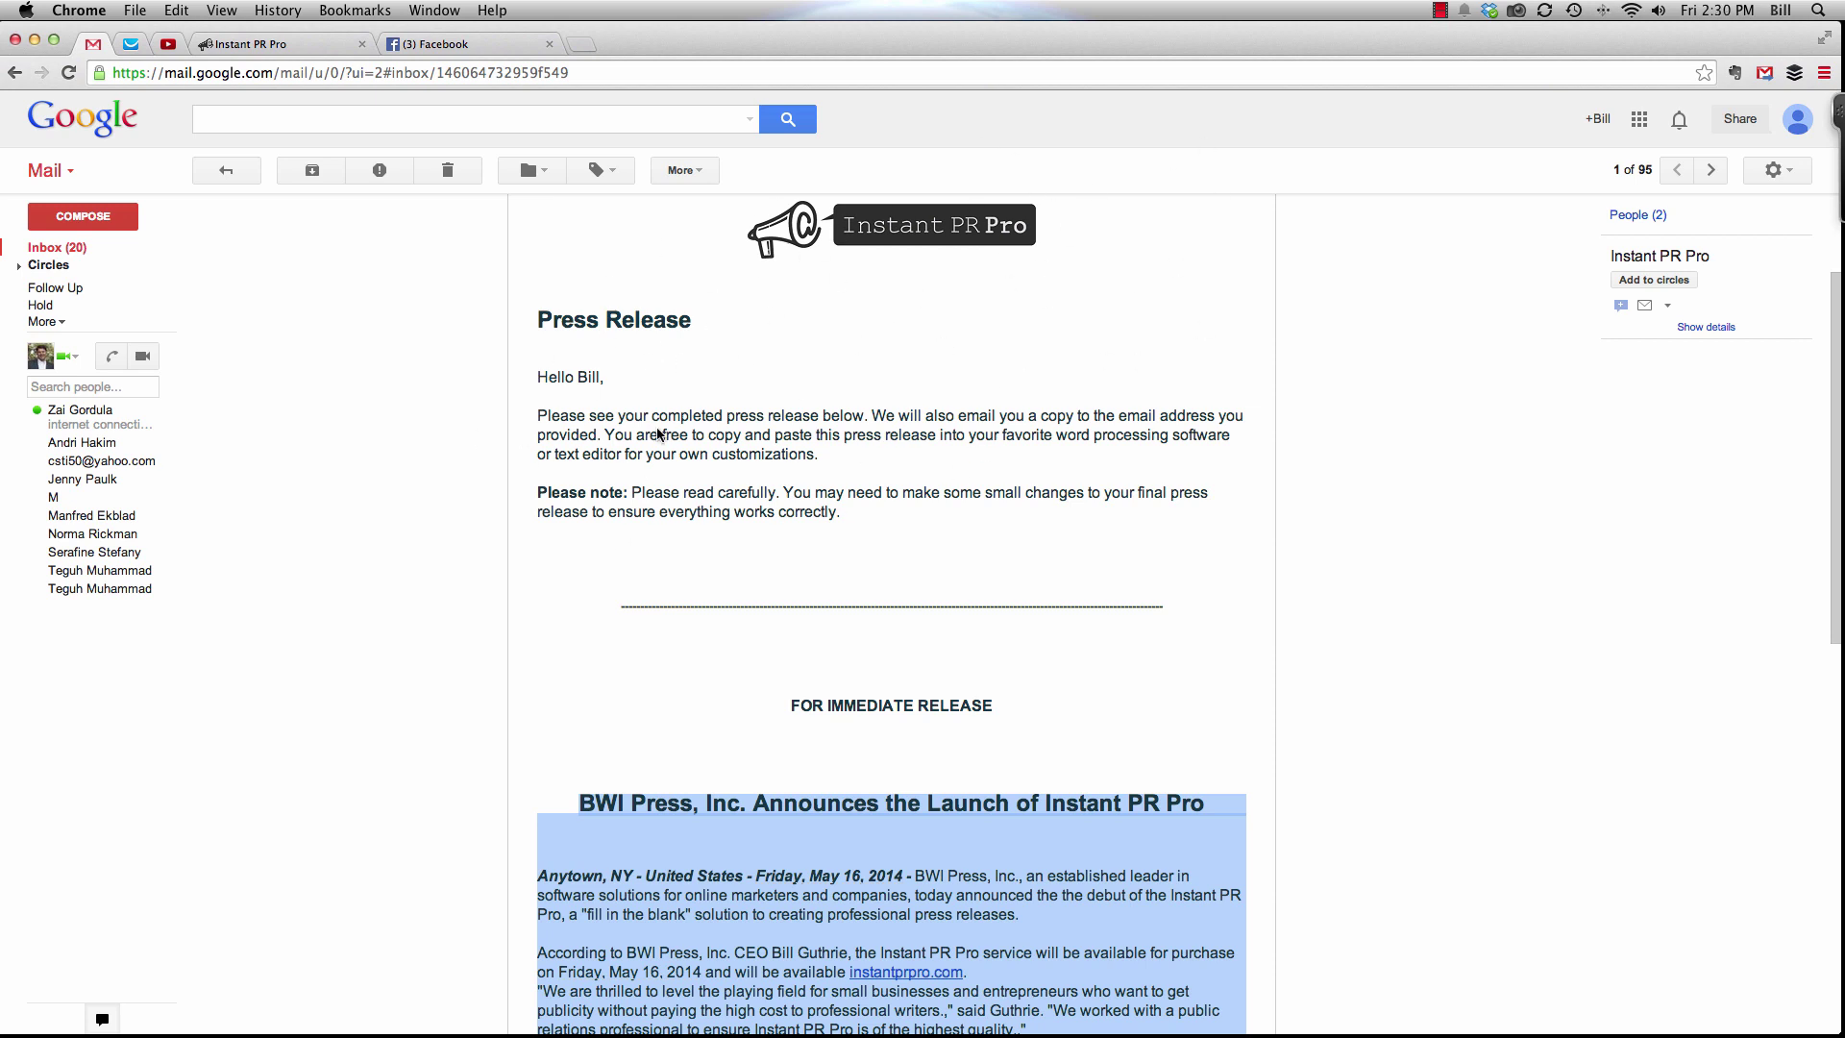
click(772, 485)
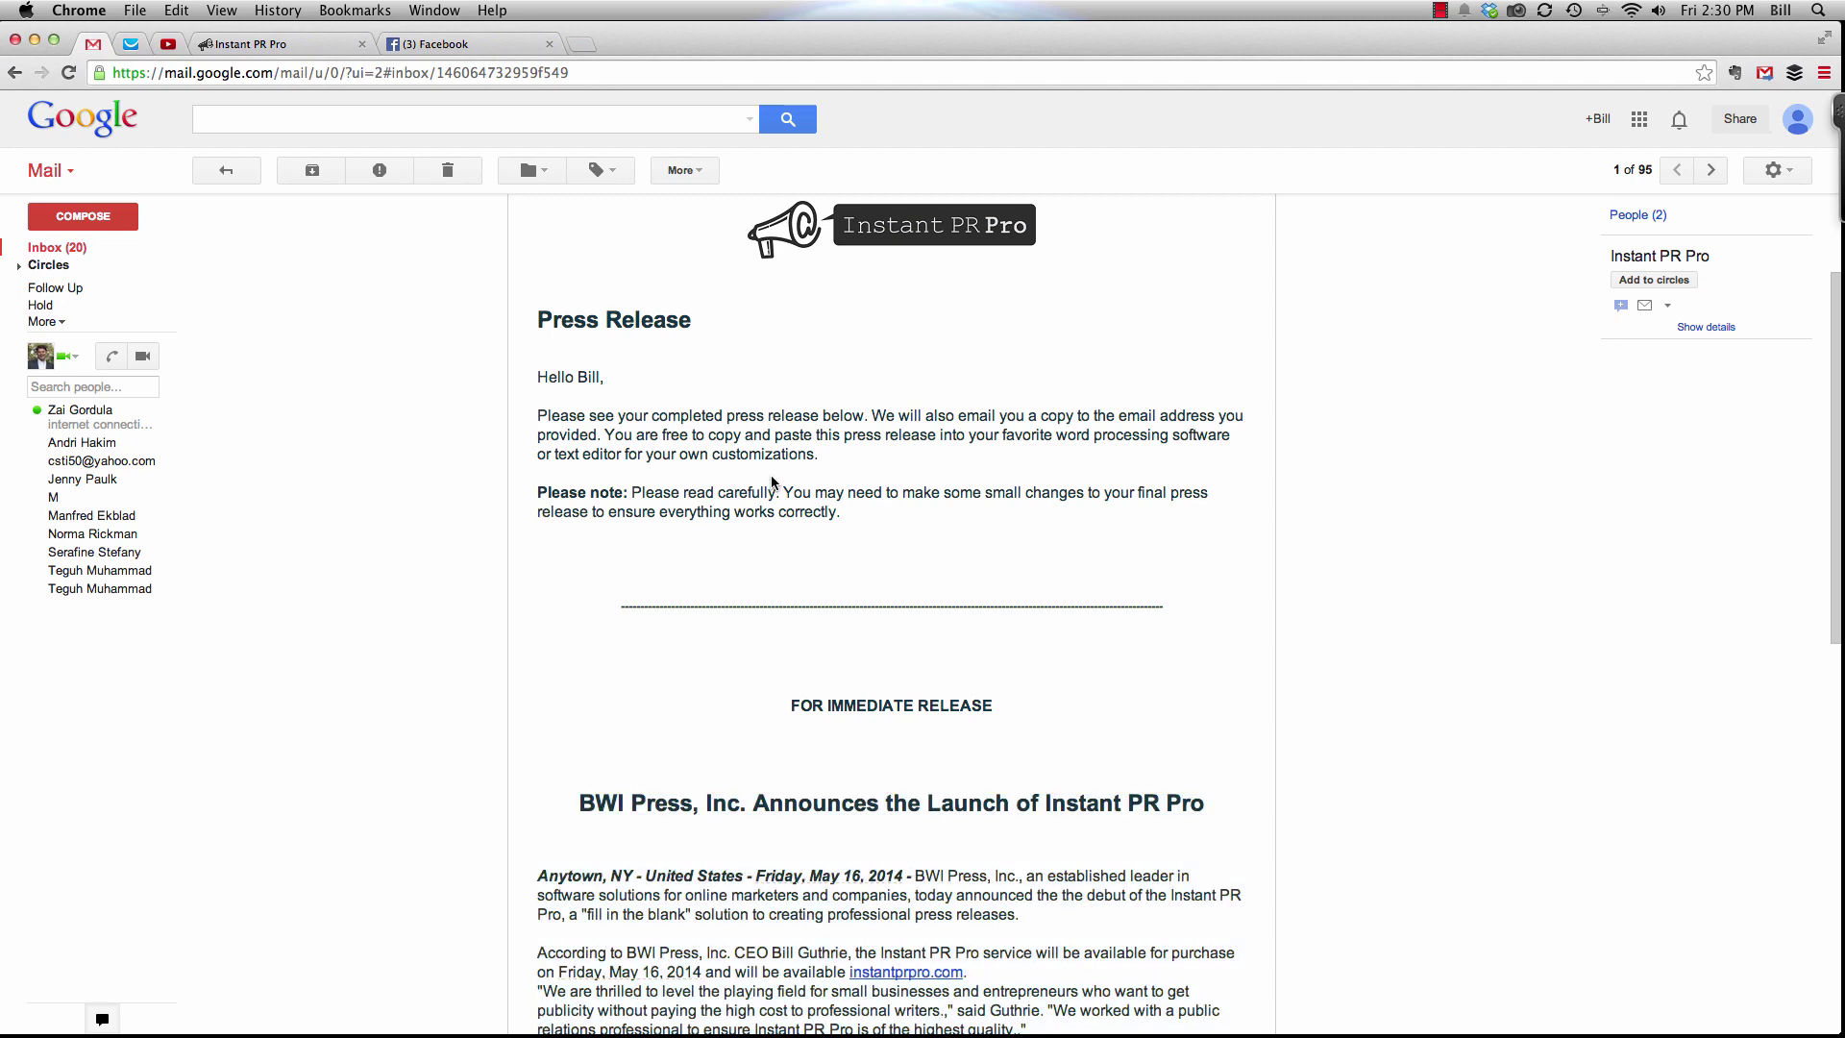
scroll(914, 691, down, 5)
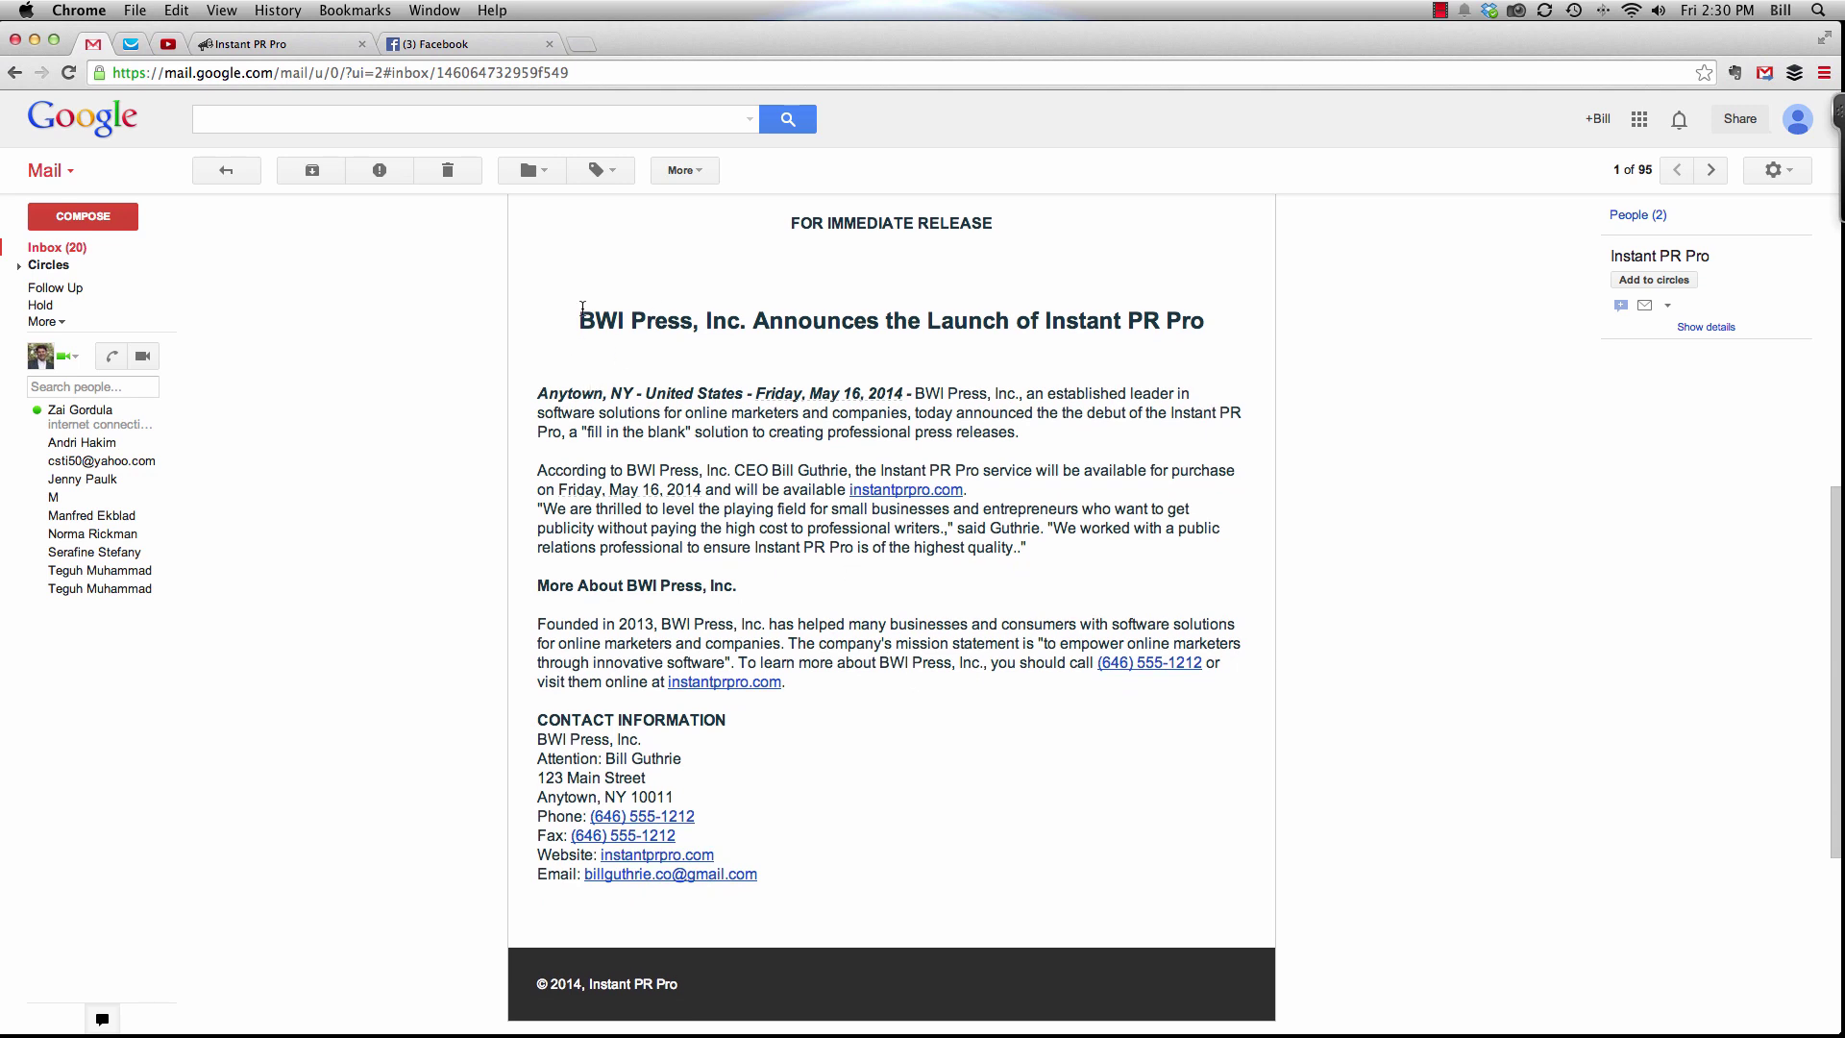
Step: Highlight the emailed release from headline to contact information, return to Instant PR Pro and dismiss the Send mail dialog without sending
drag(558, 325, 852, 877)
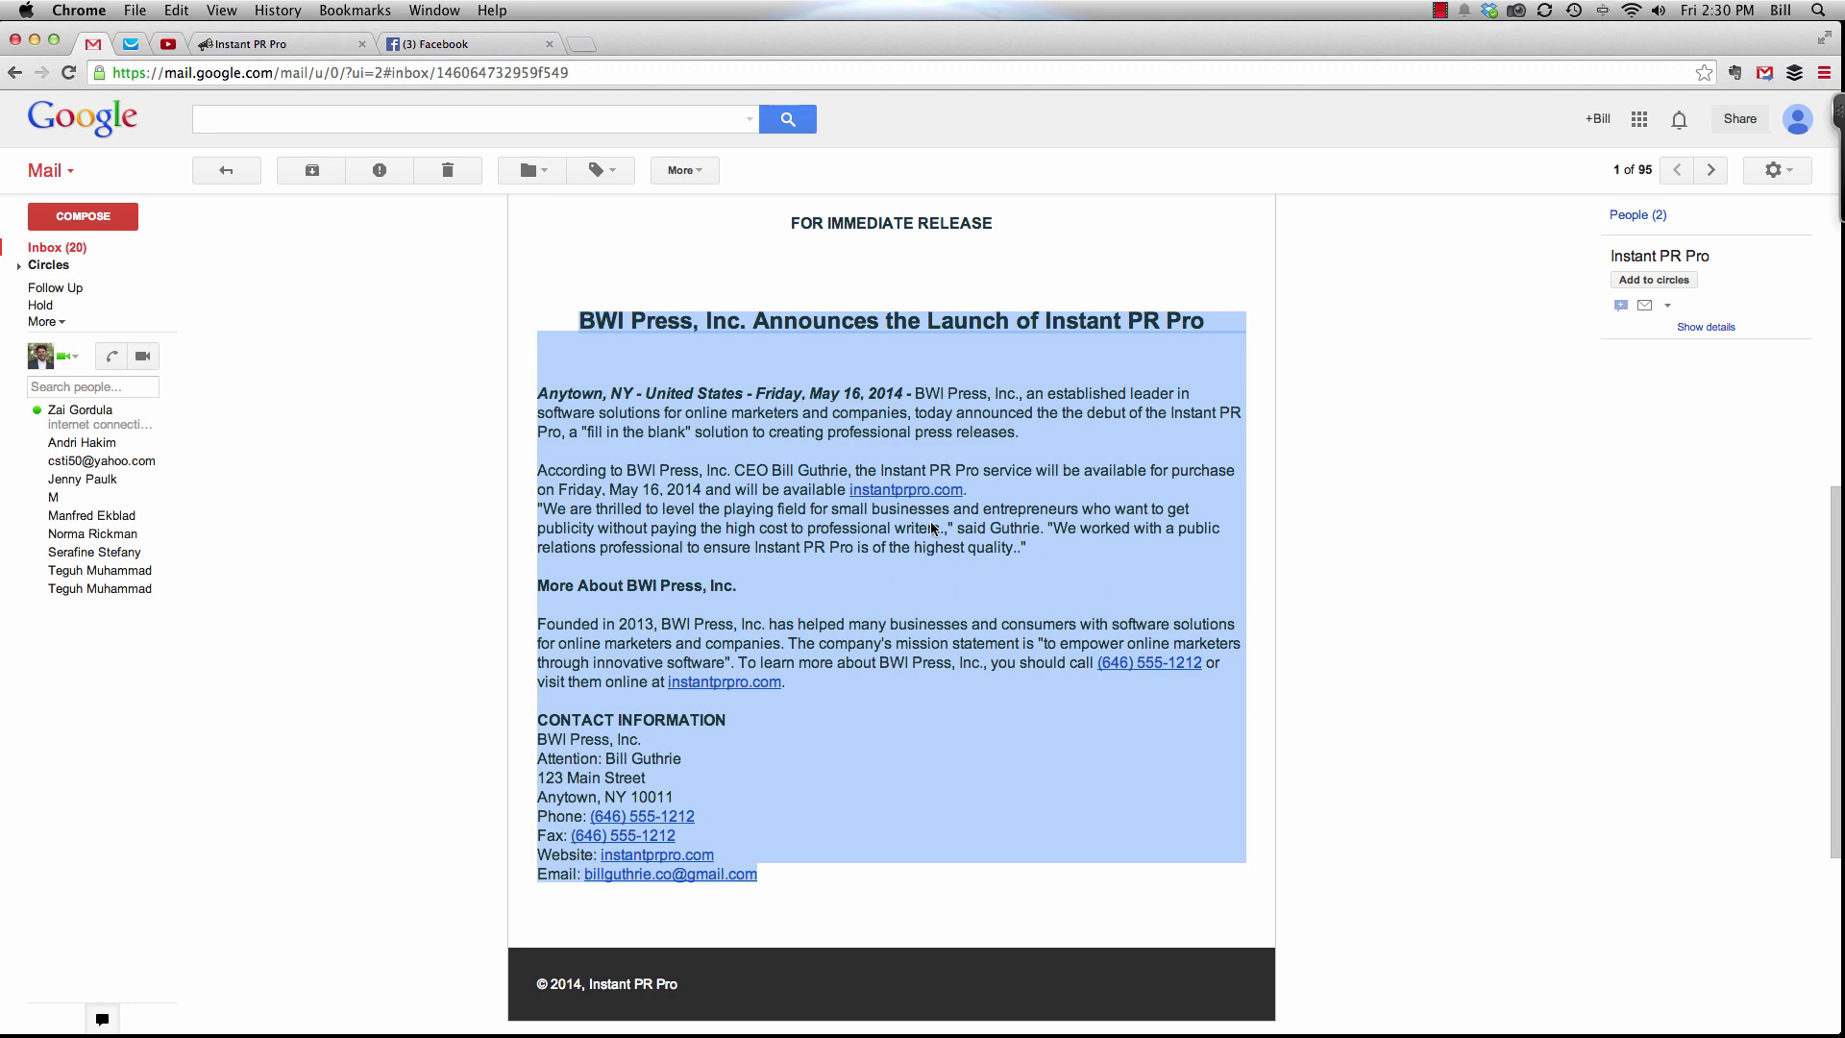
scroll(872, 491, up, 10)
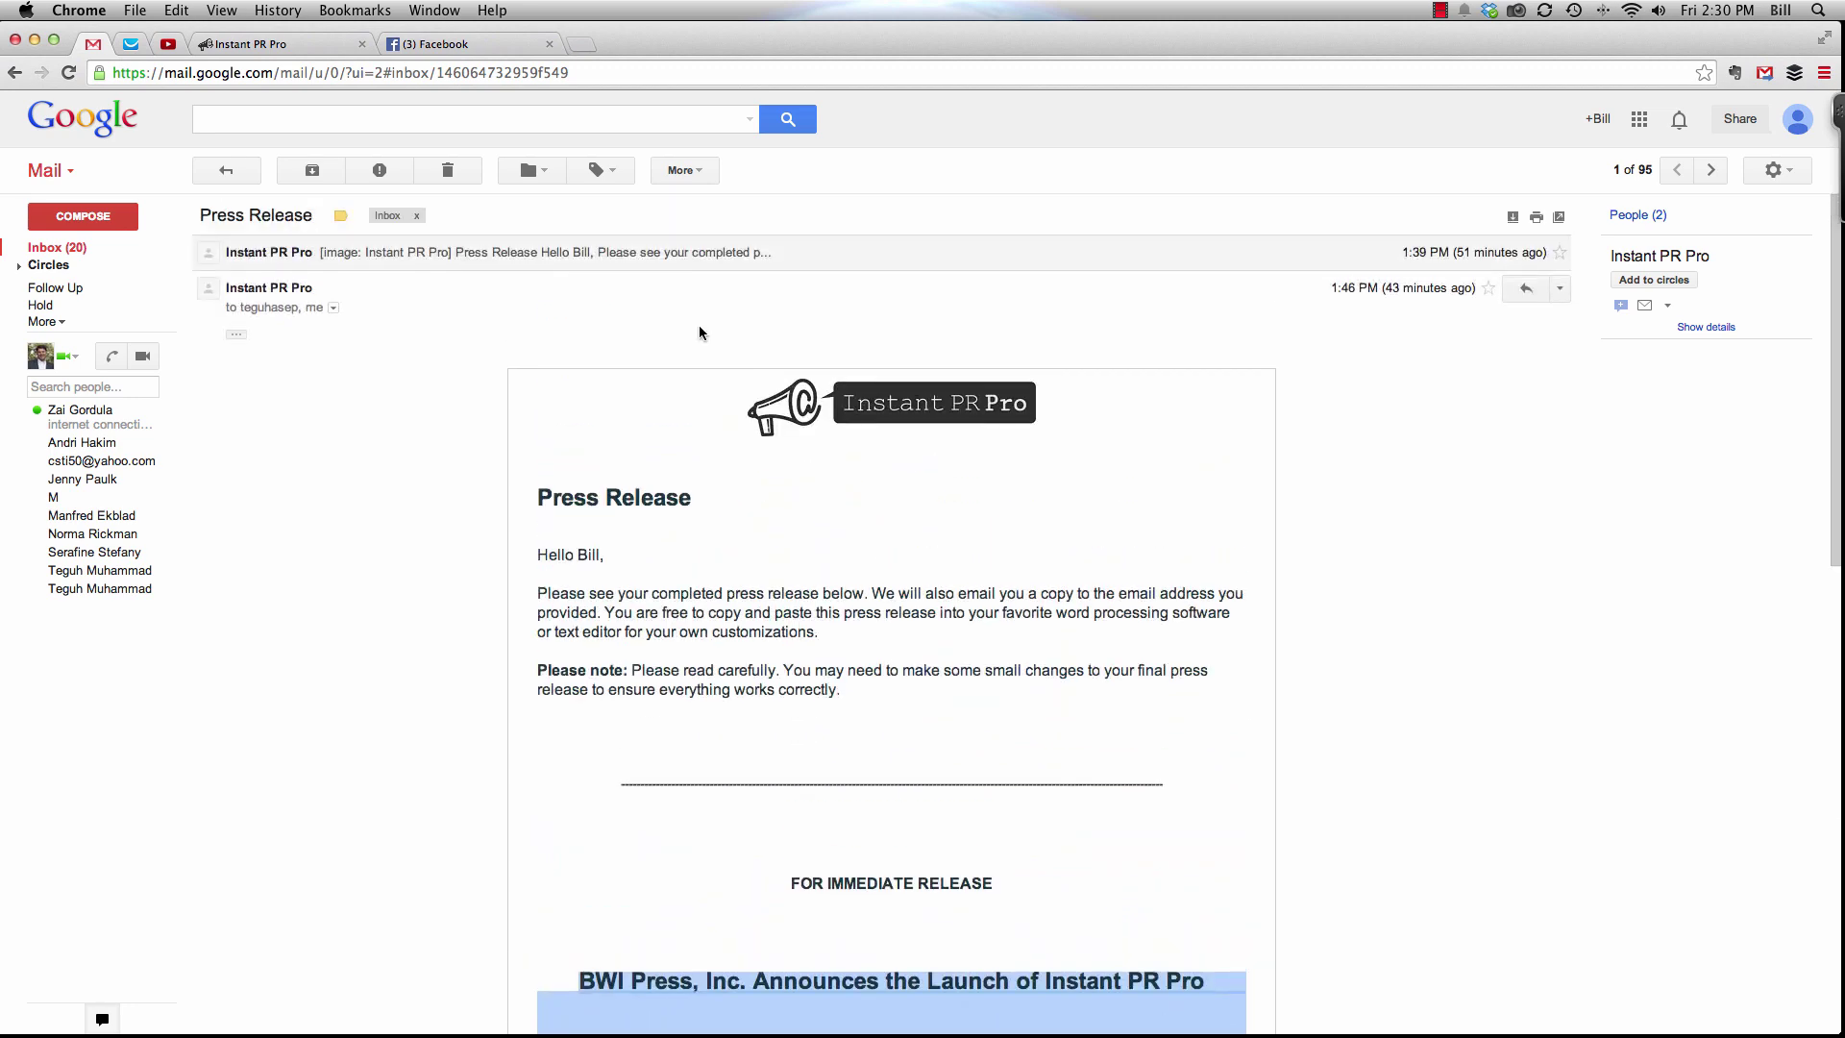
click(291, 48)
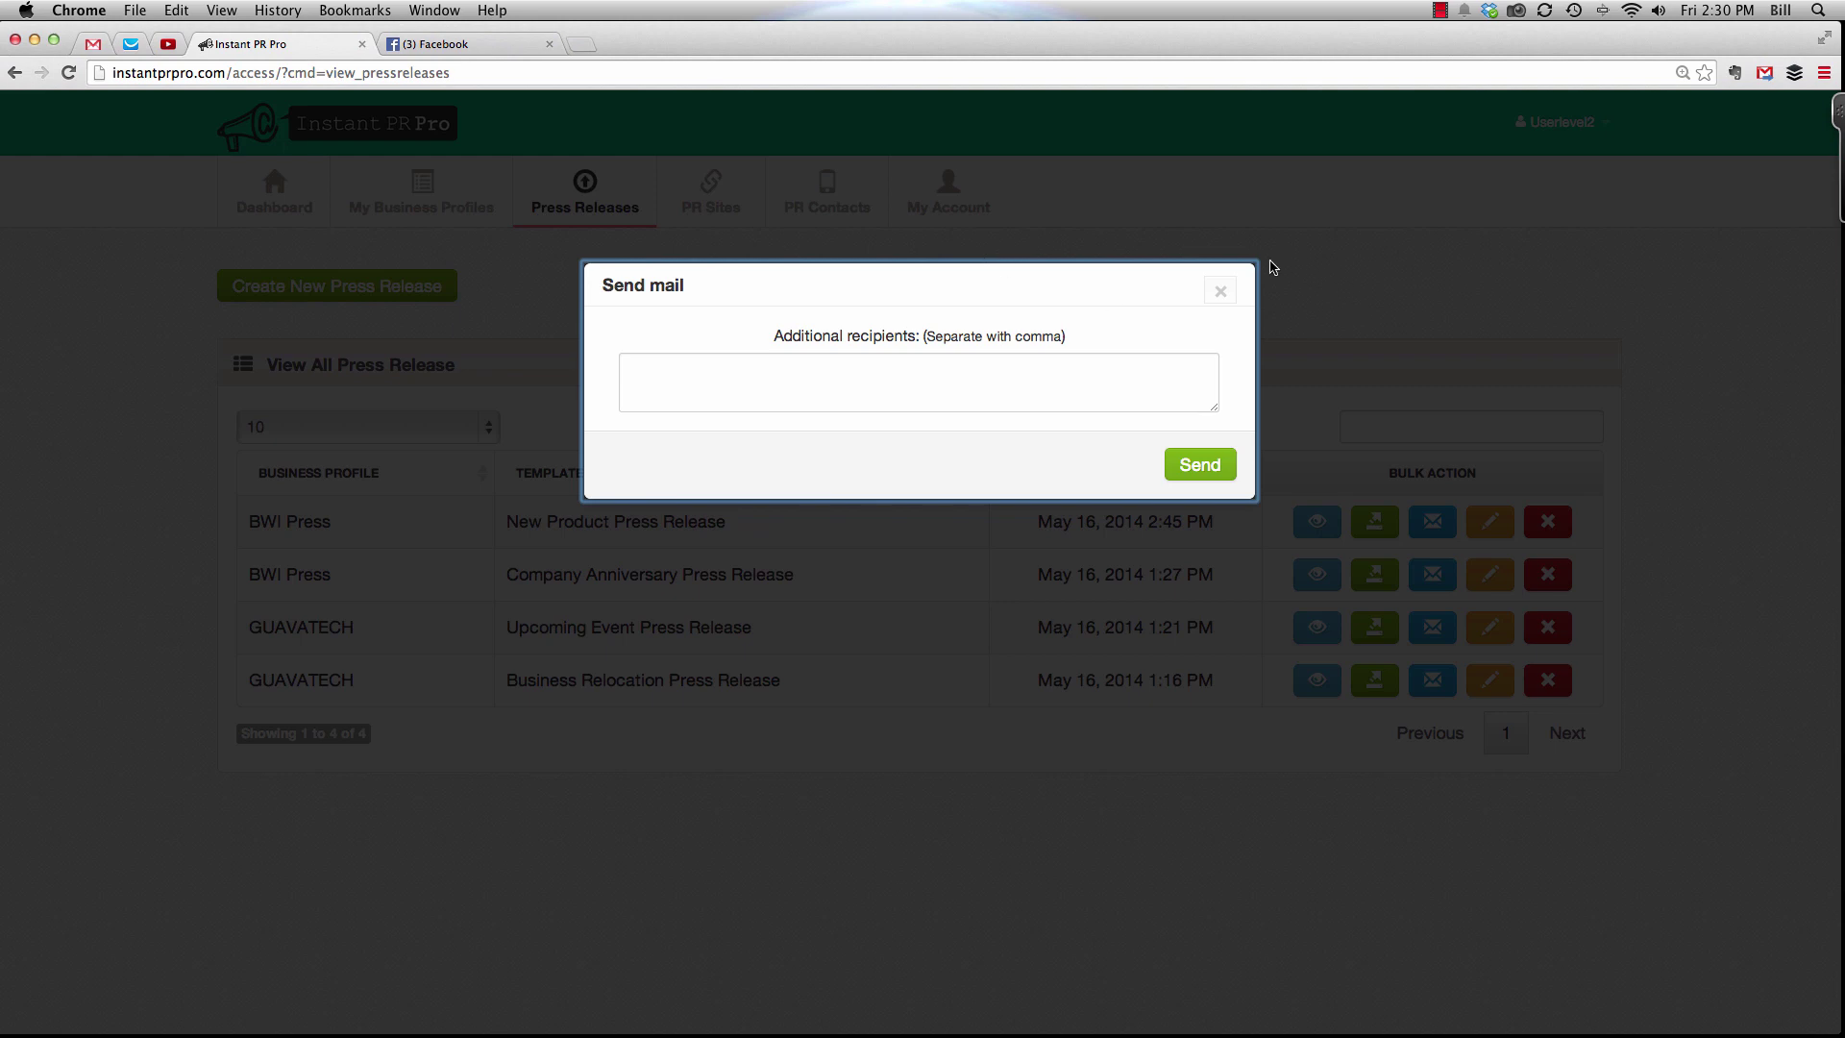
click(1217, 294)
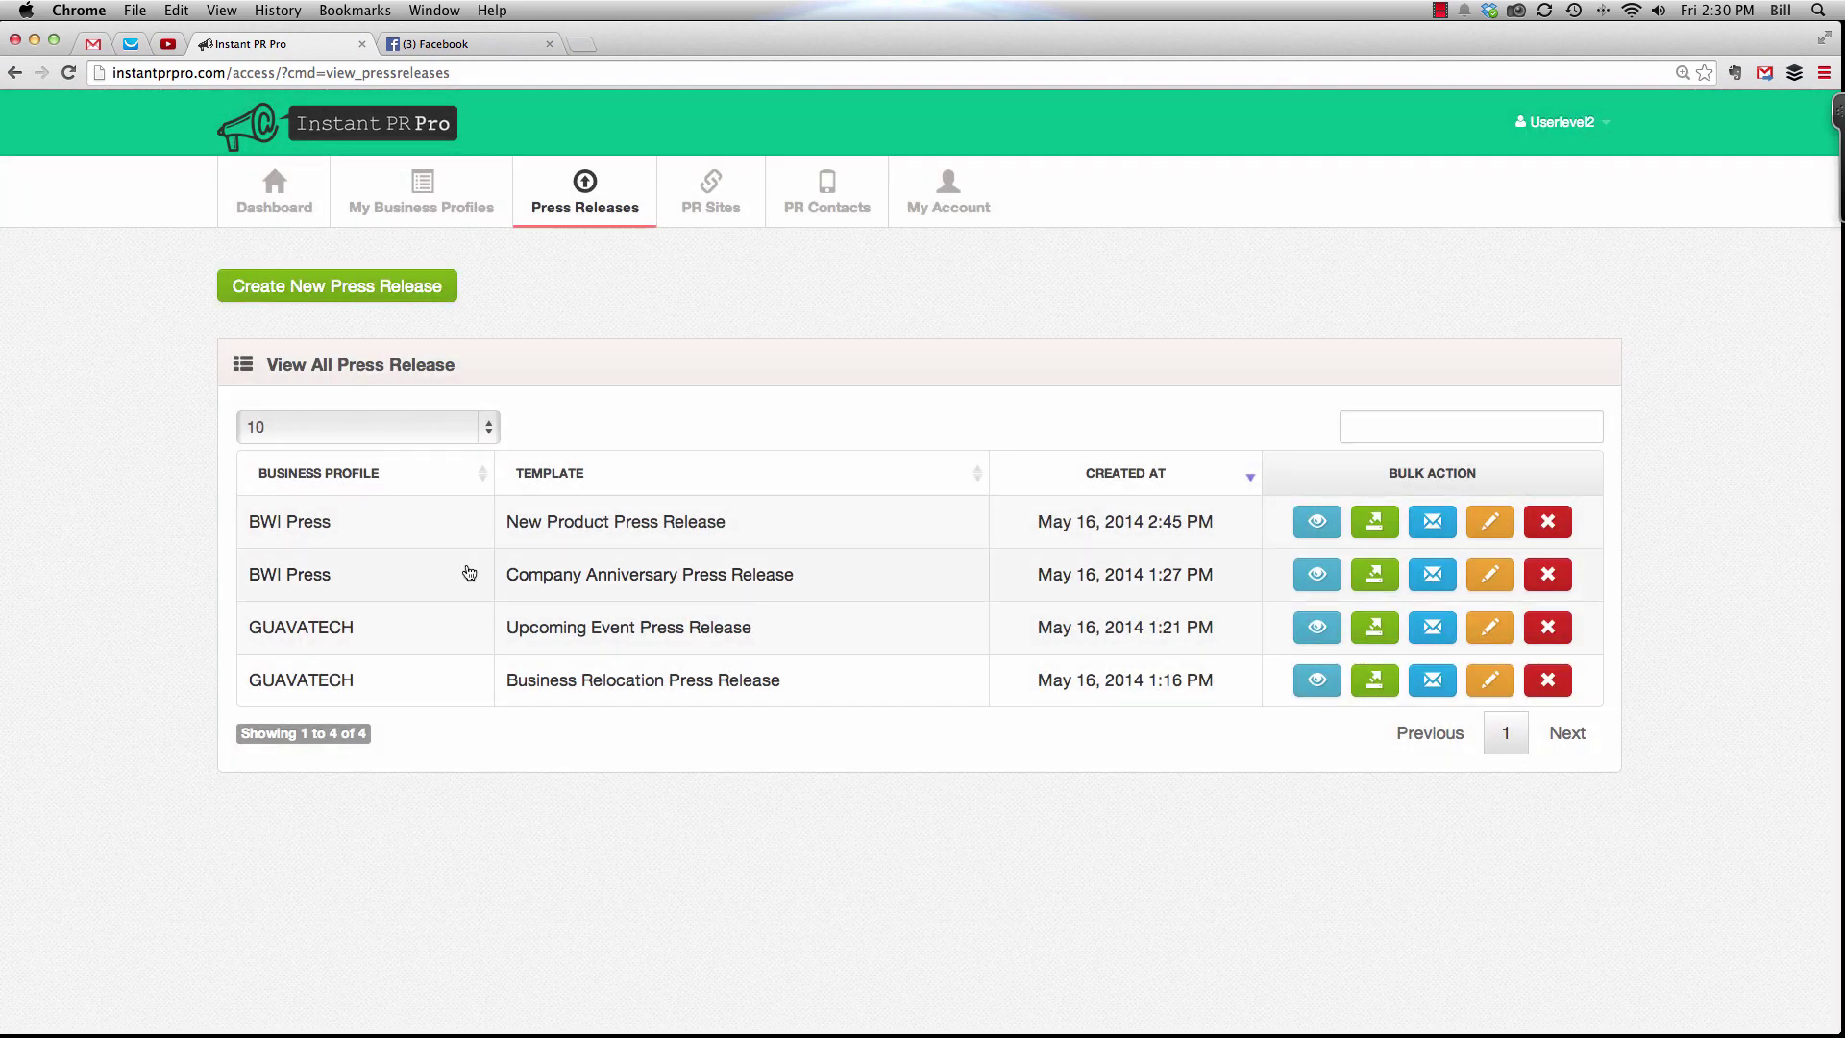
Step: Open BWI Press's New Product Press Release for editing and remove the period at the end of Quote #1
click(1492, 521)
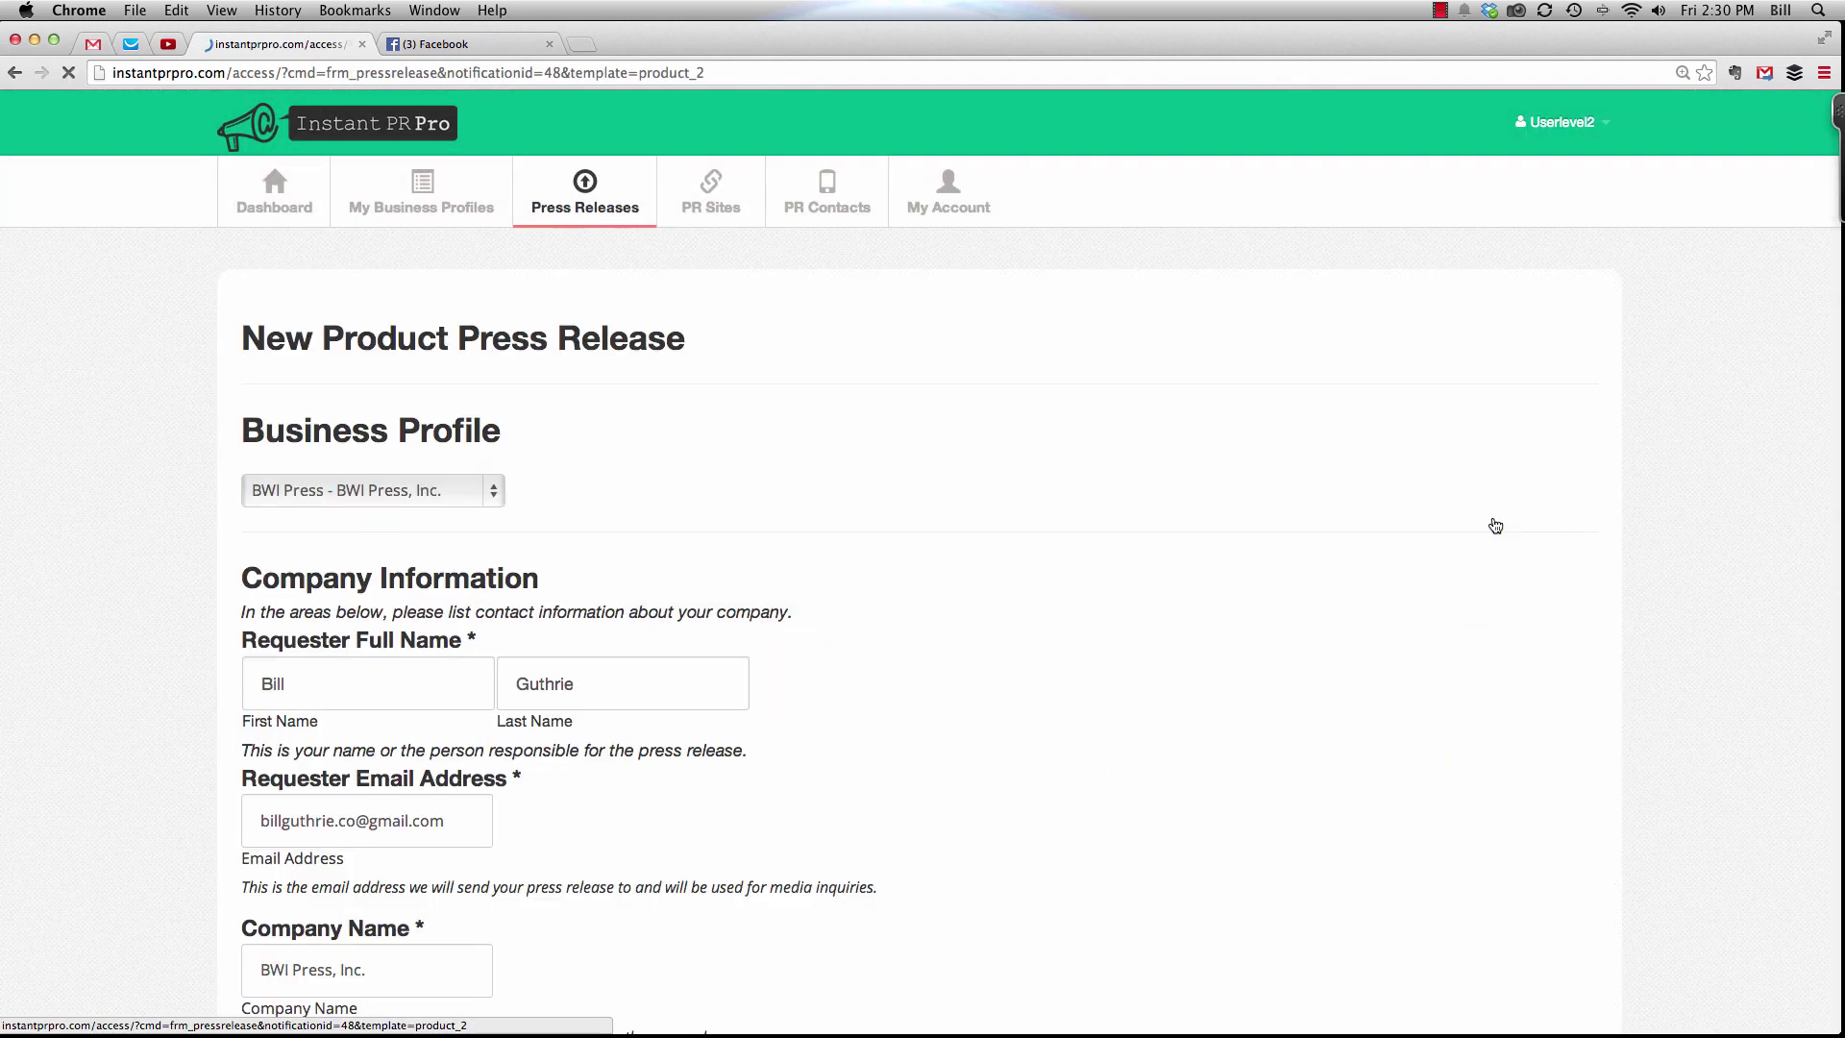
scroll(1063, 671, down, 5)
scroll(1061, 665, down, 10)
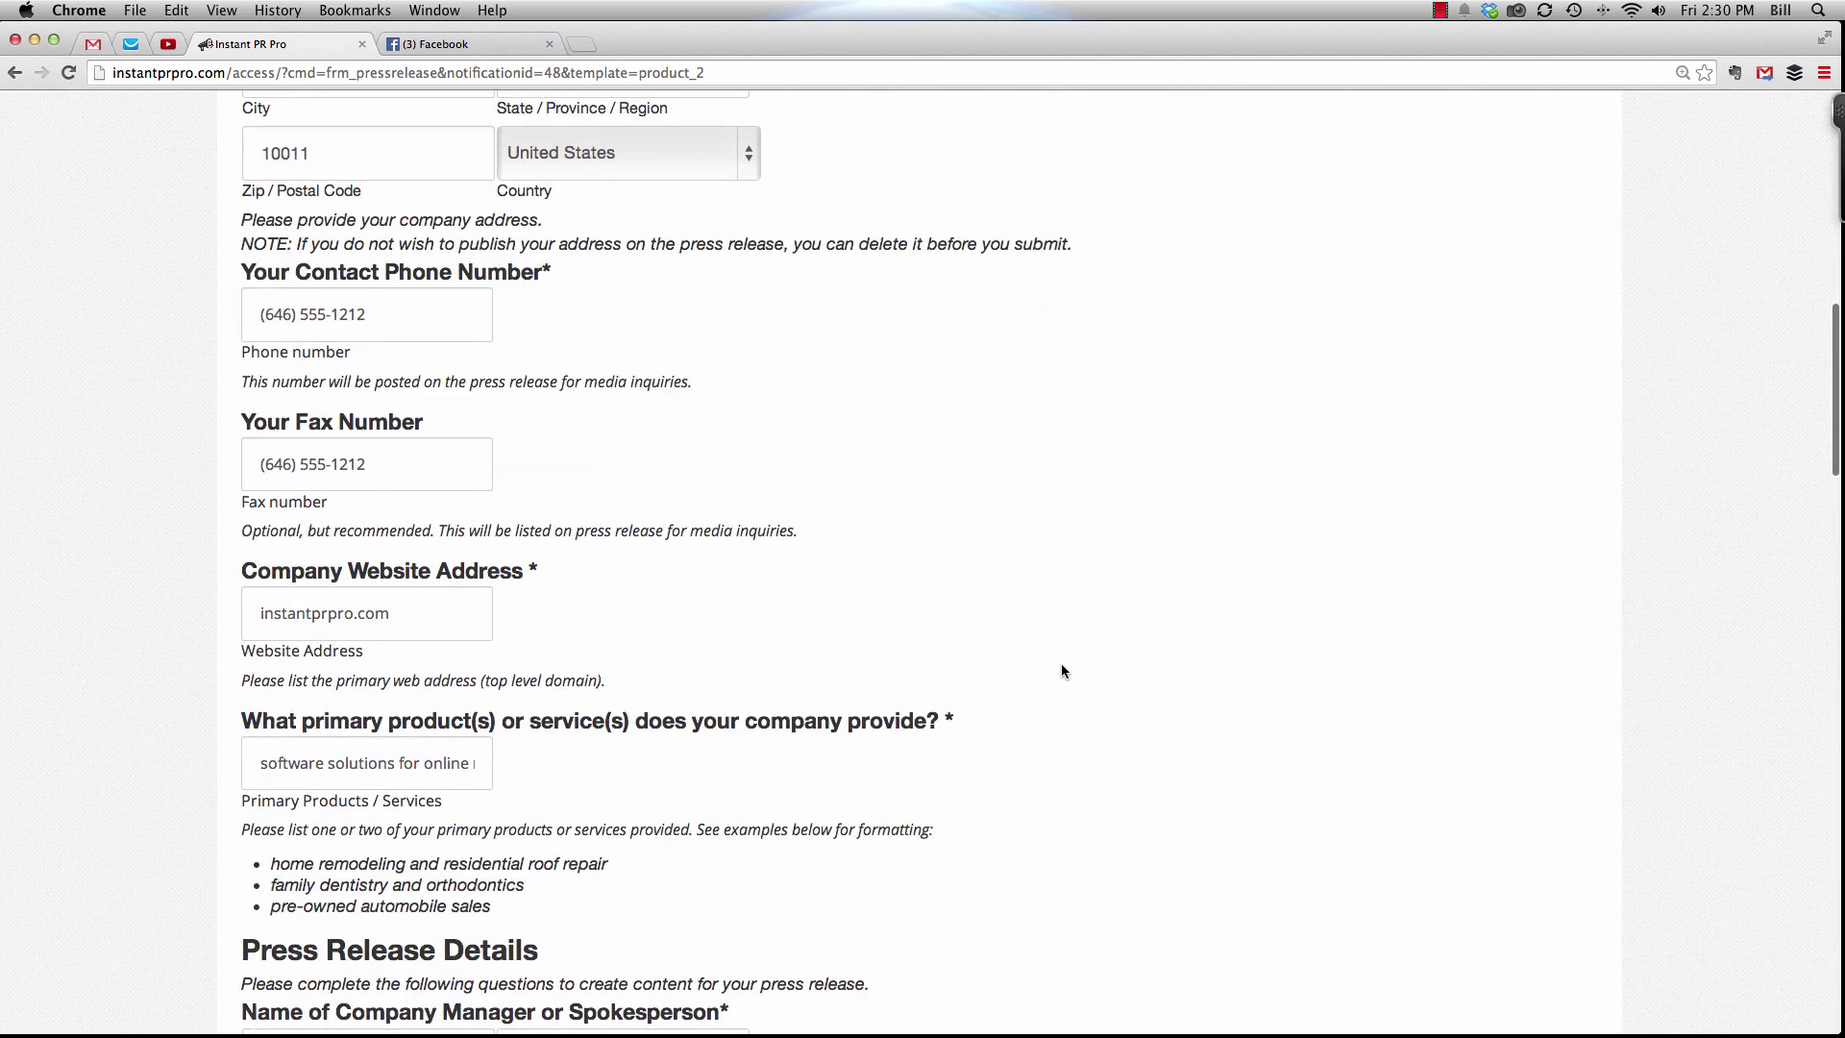
scroll(1061, 665, down, 4)
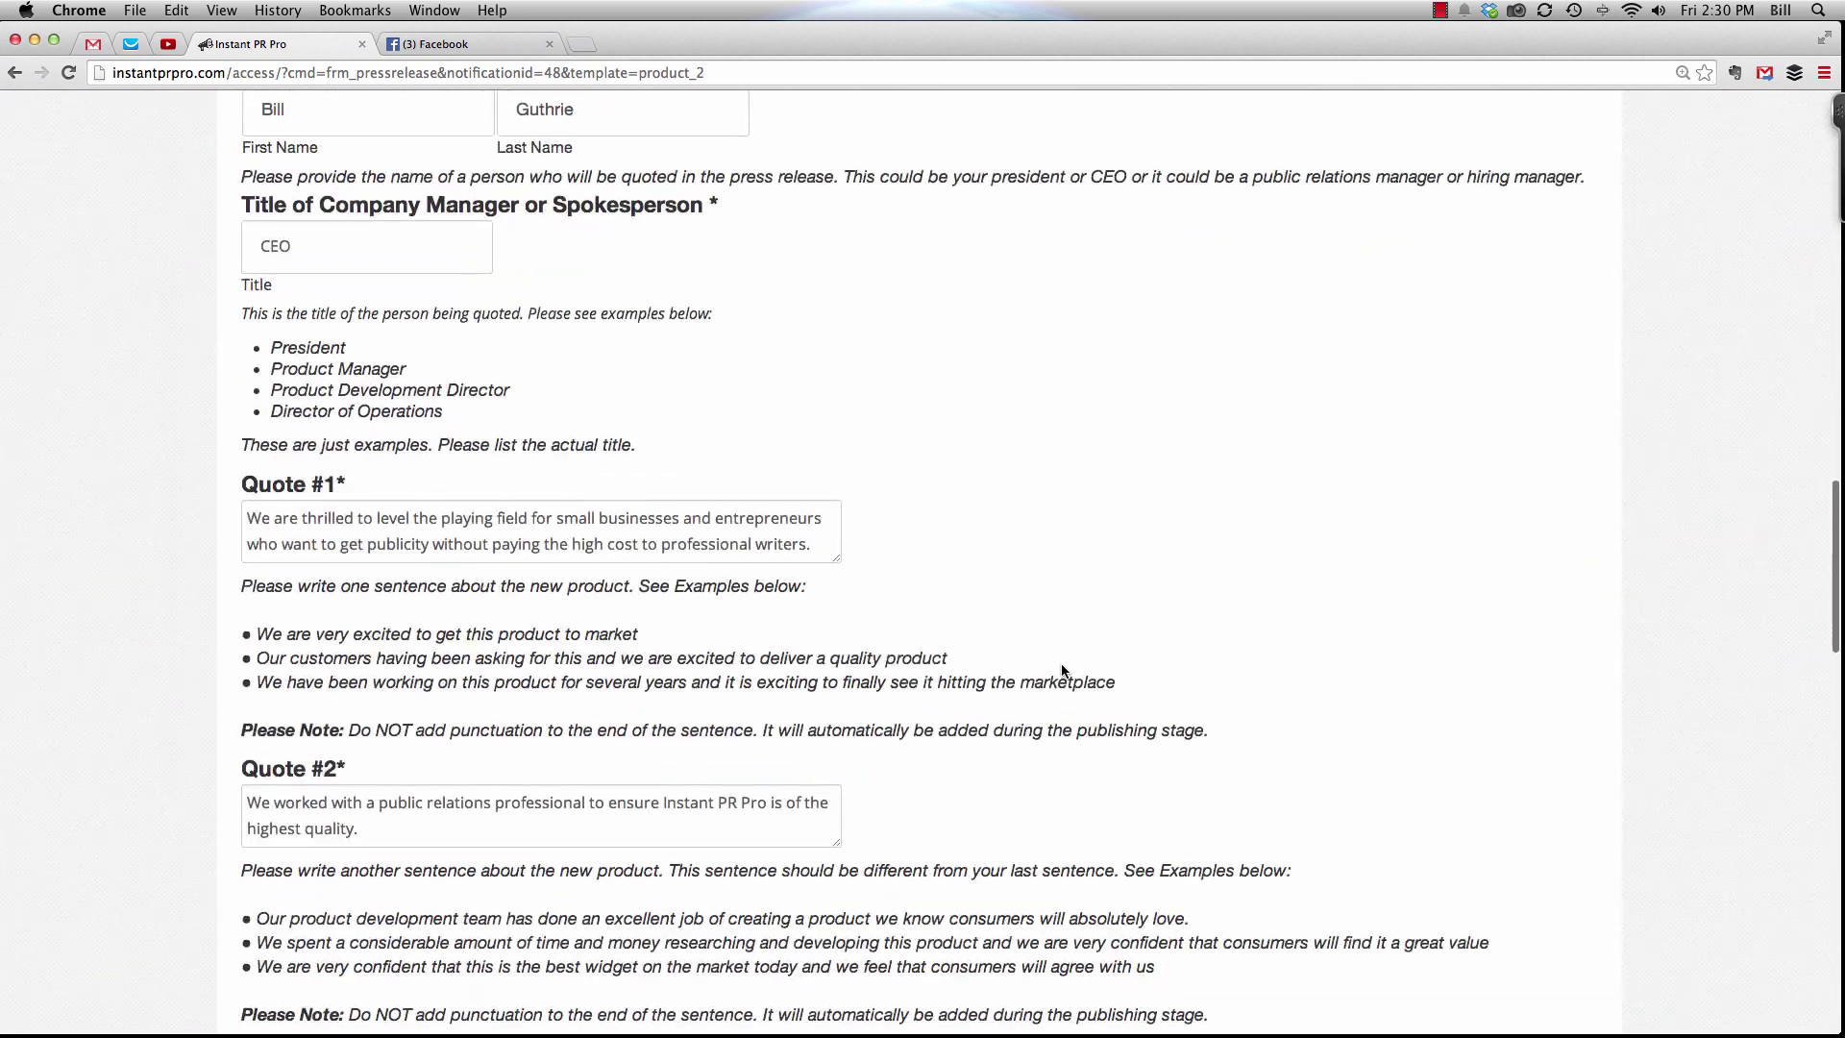
click(813, 542)
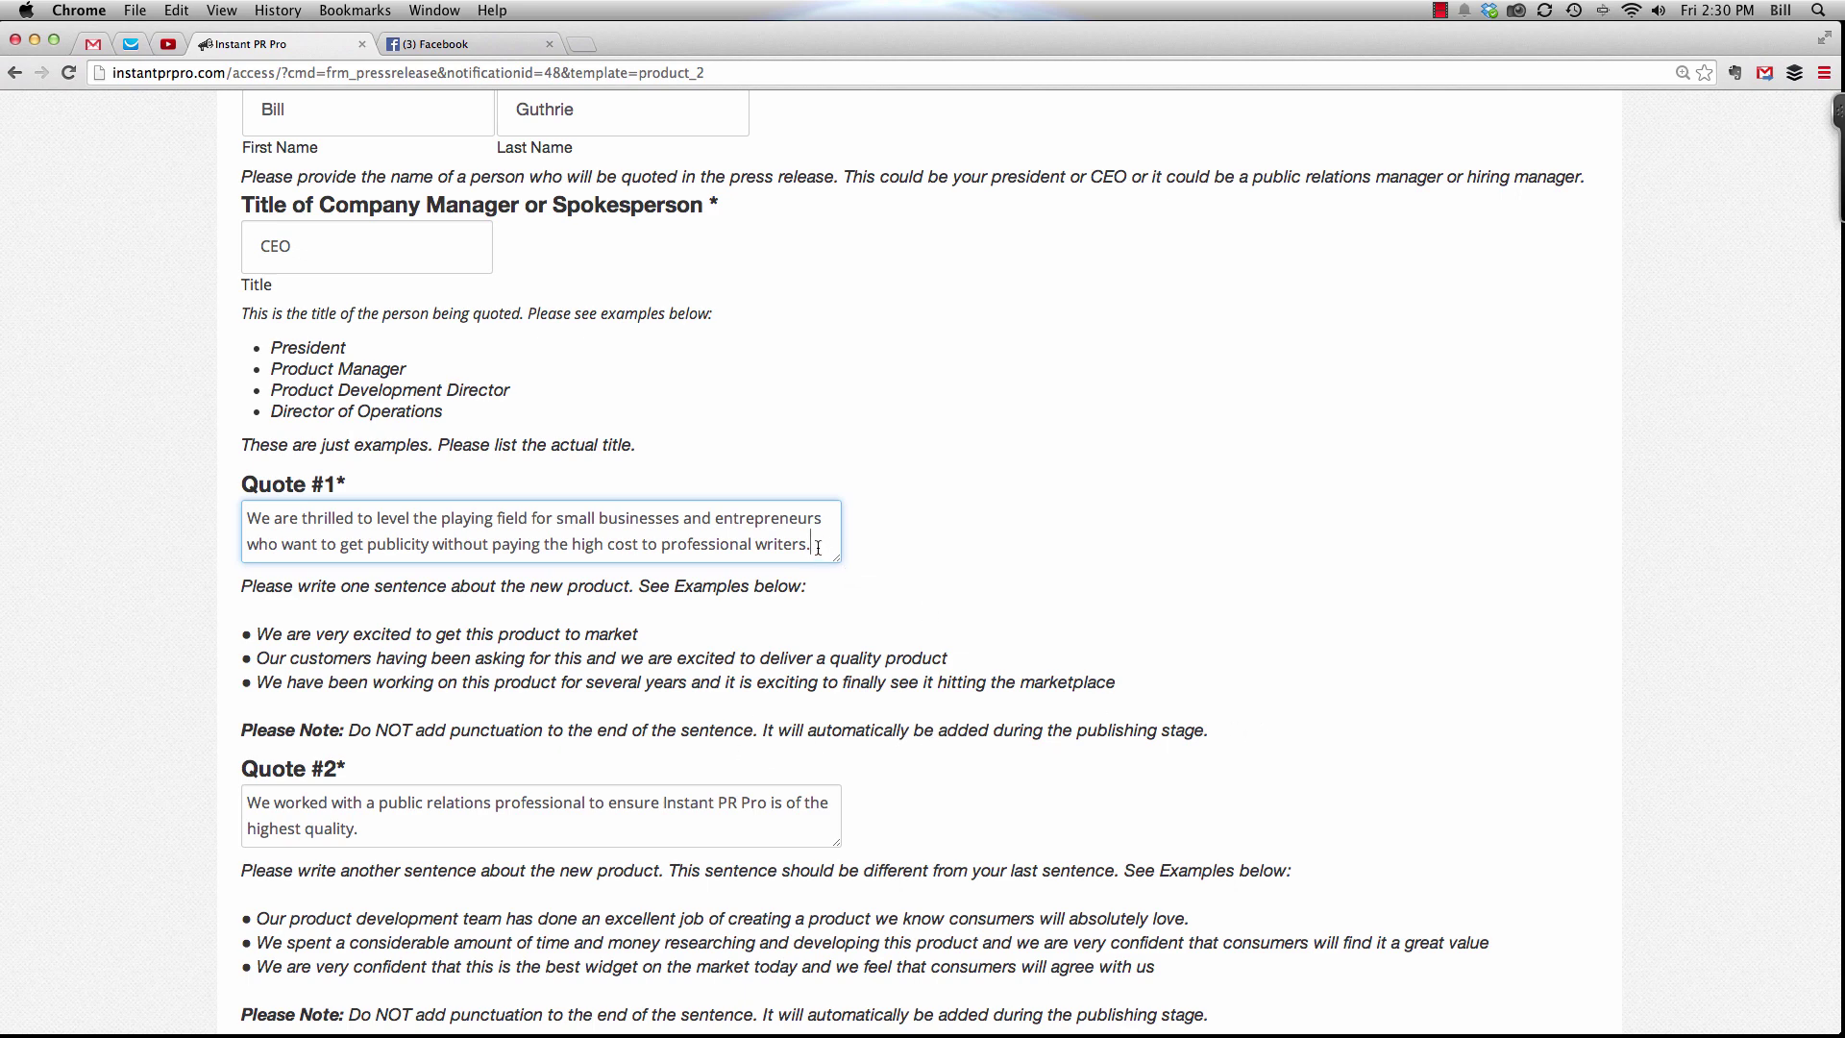
scroll(818, 543, down, 1)
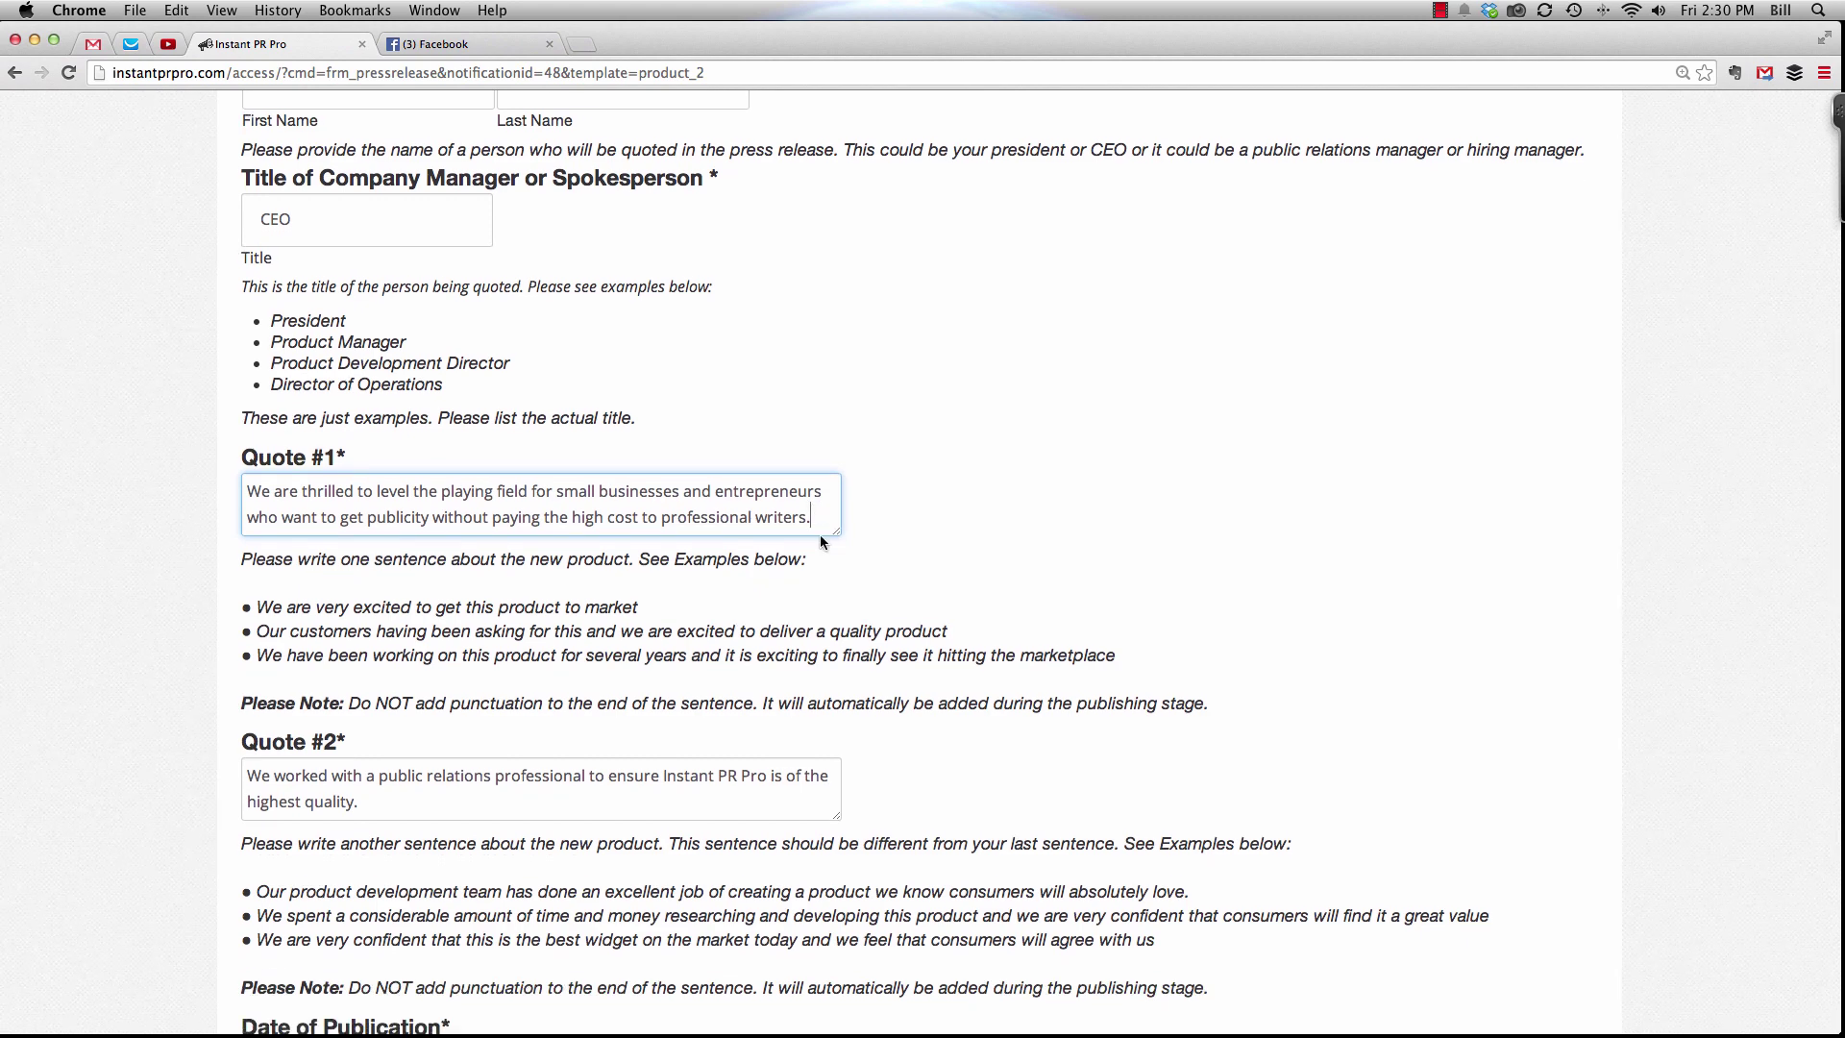
click(1053, 499)
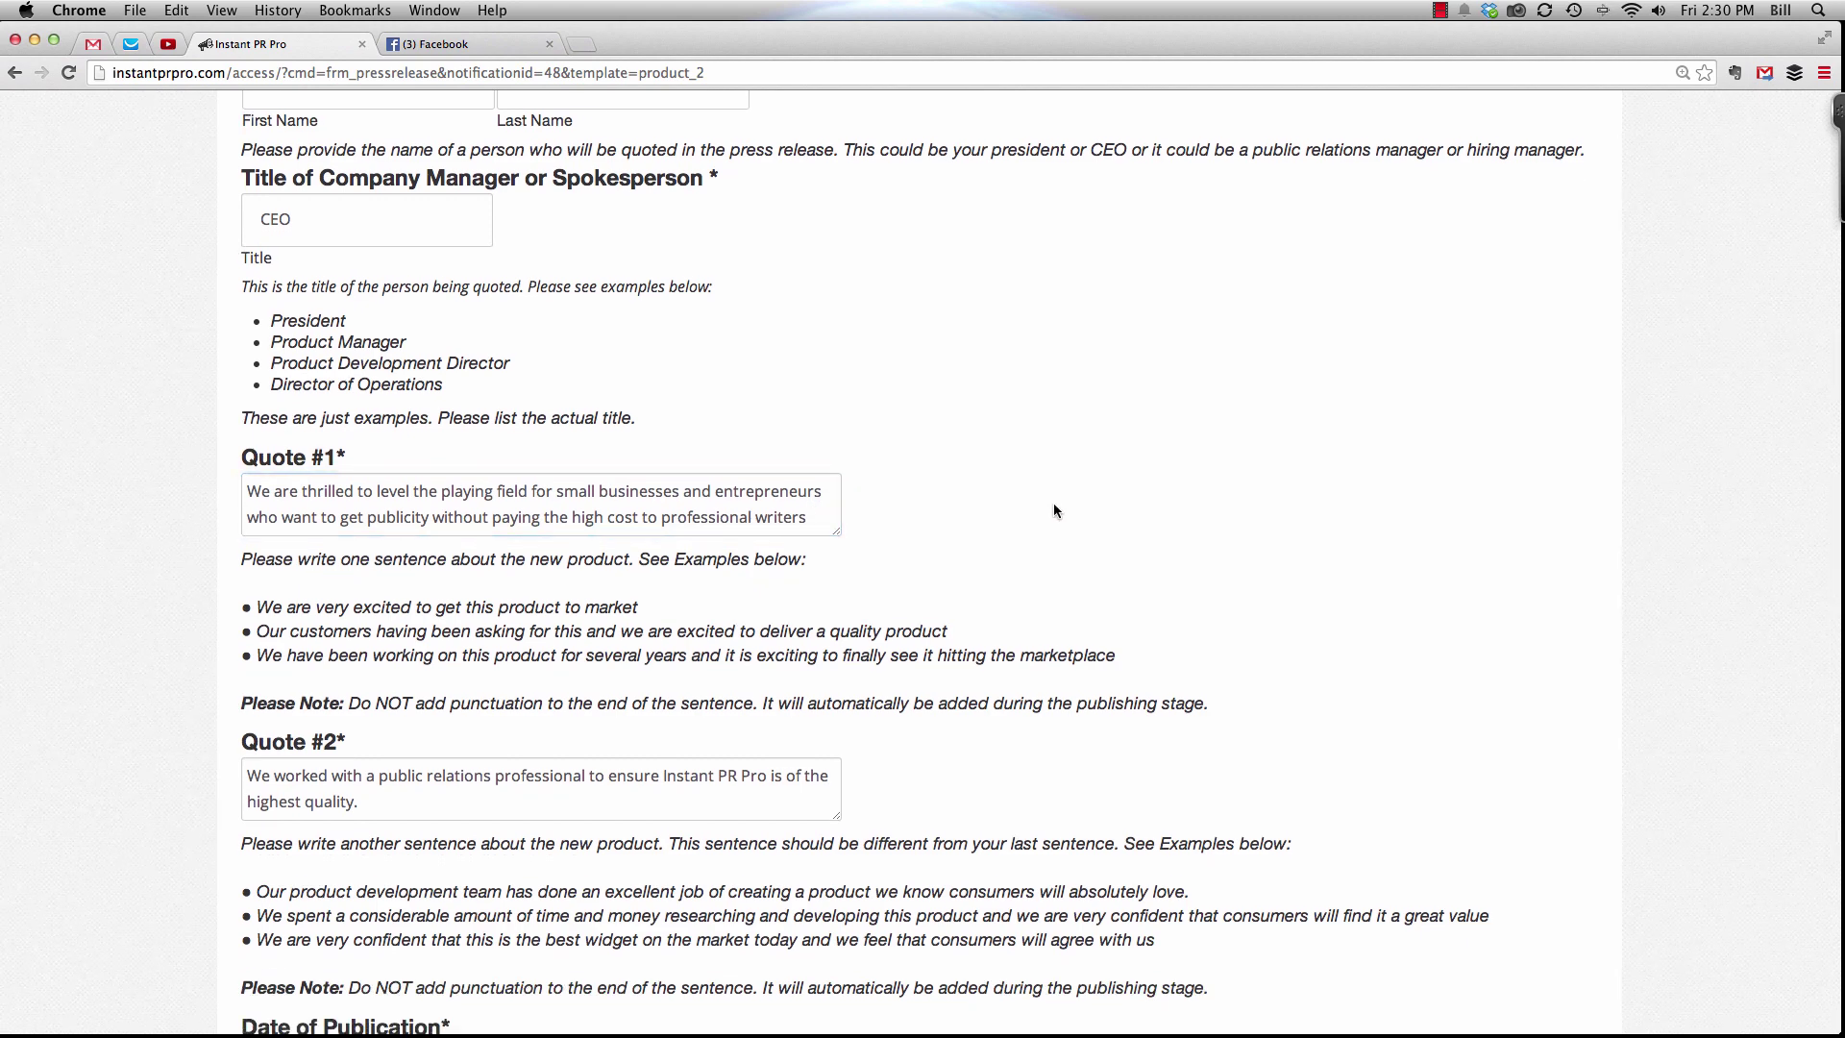
Step: Remove the period at the end of Quote #2
scroll(1053, 504, down, 5)
click(413, 621)
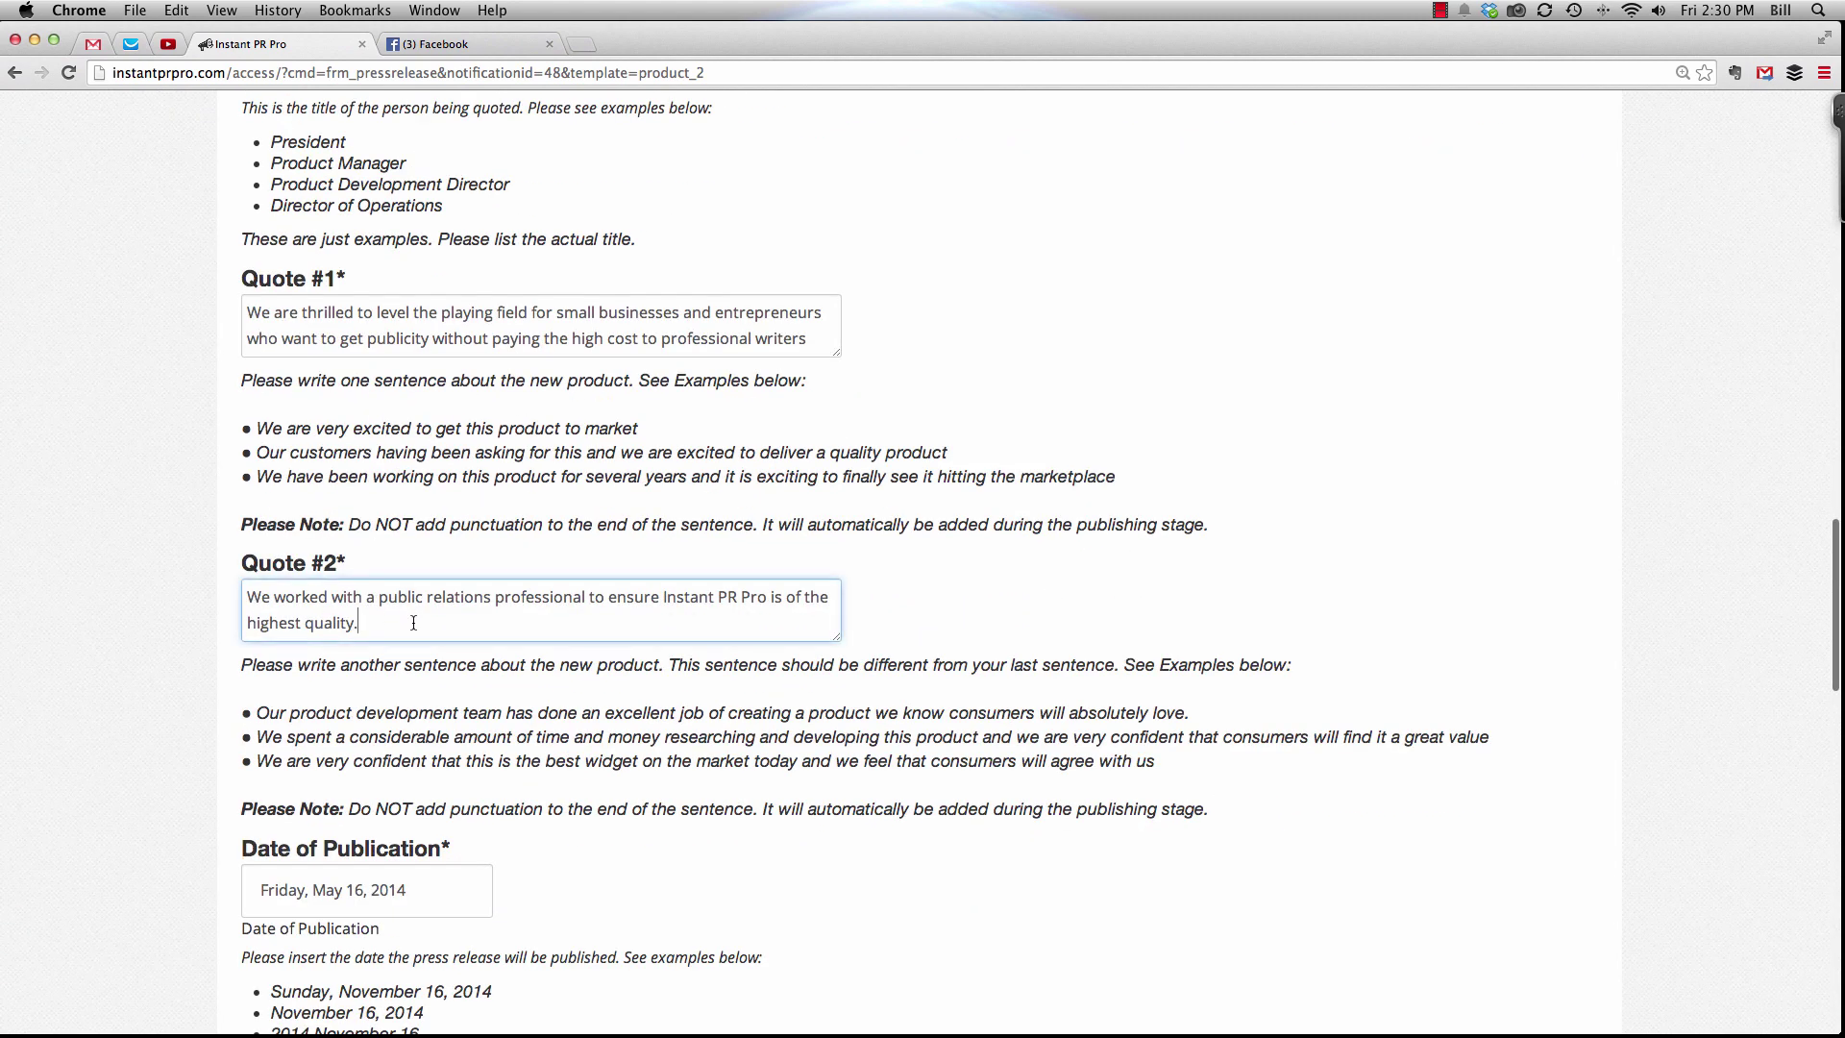
click(1156, 469)
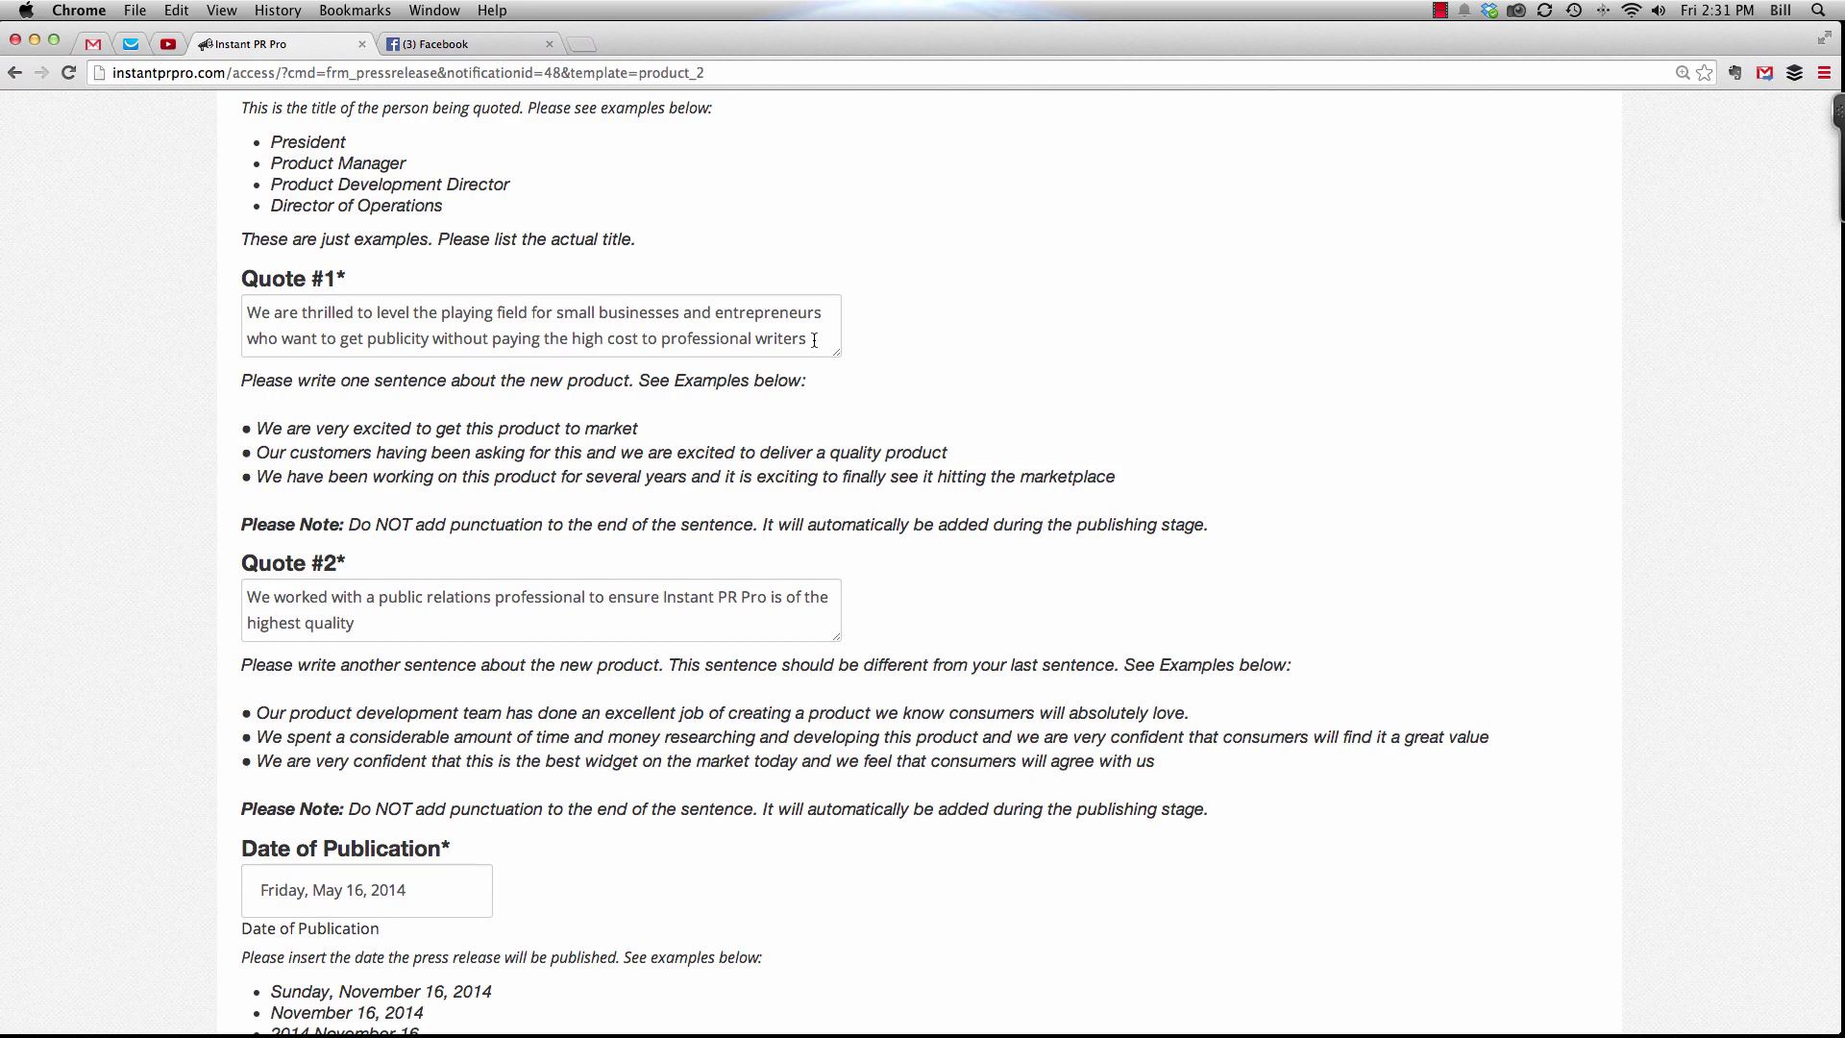
Step: Look over the publication date and Boilerplate Information, and go back up to the Business Profile and Company Information fields
scroll(813, 340, down, 5)
scroll(814, 342, down, 6)
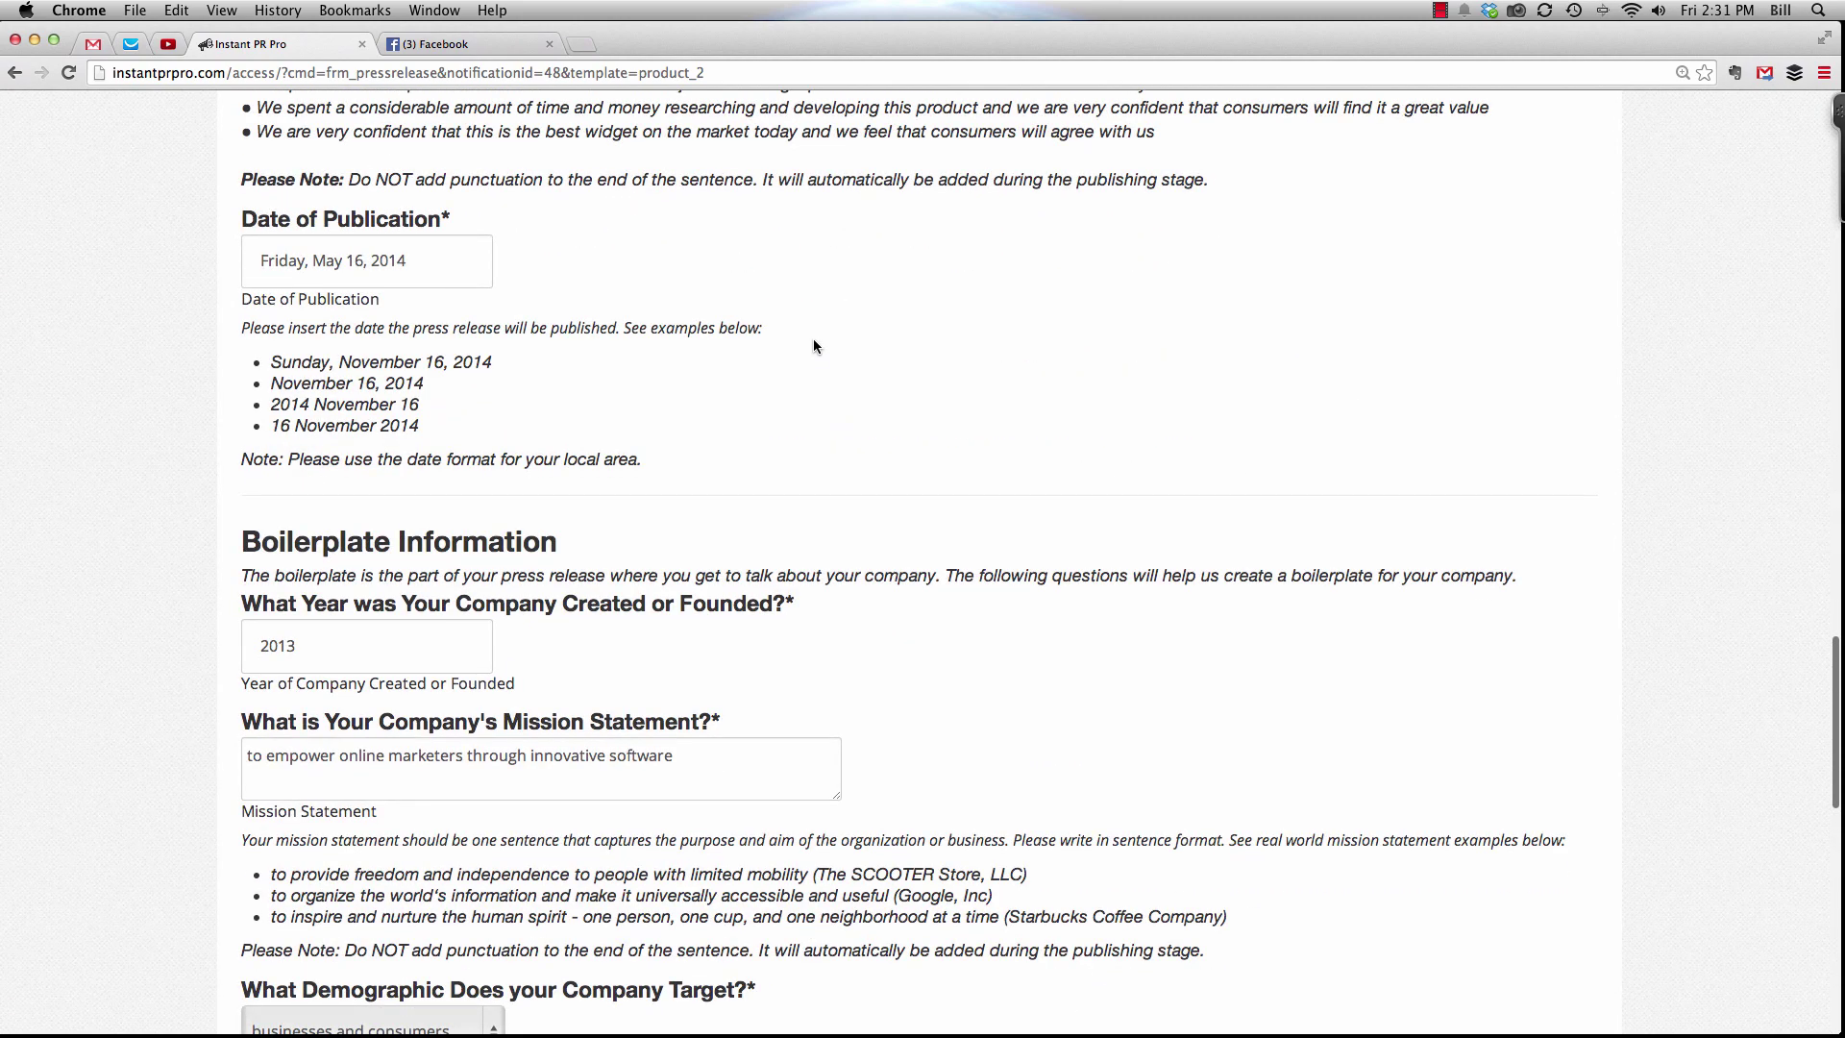
scroll(813, 338, down, 5)
scroll(813, 338, up, 10)
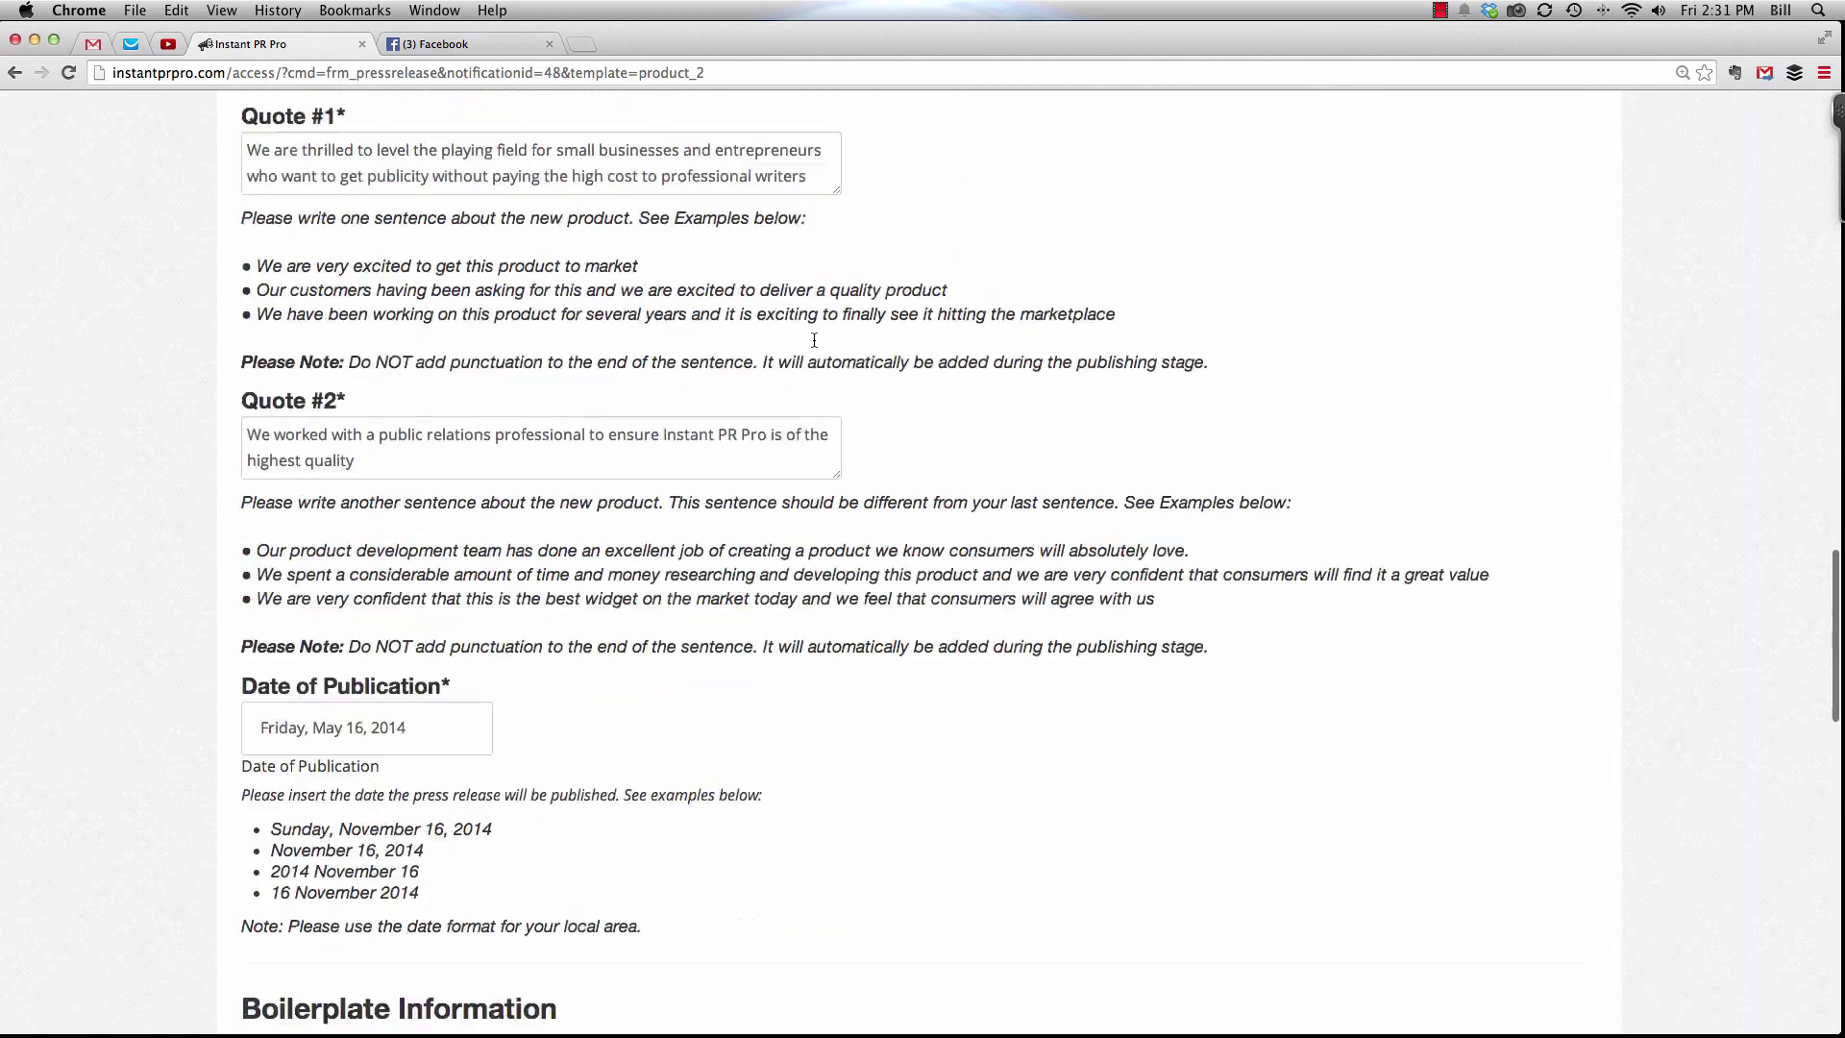
scroll(814, 340, up, 20)
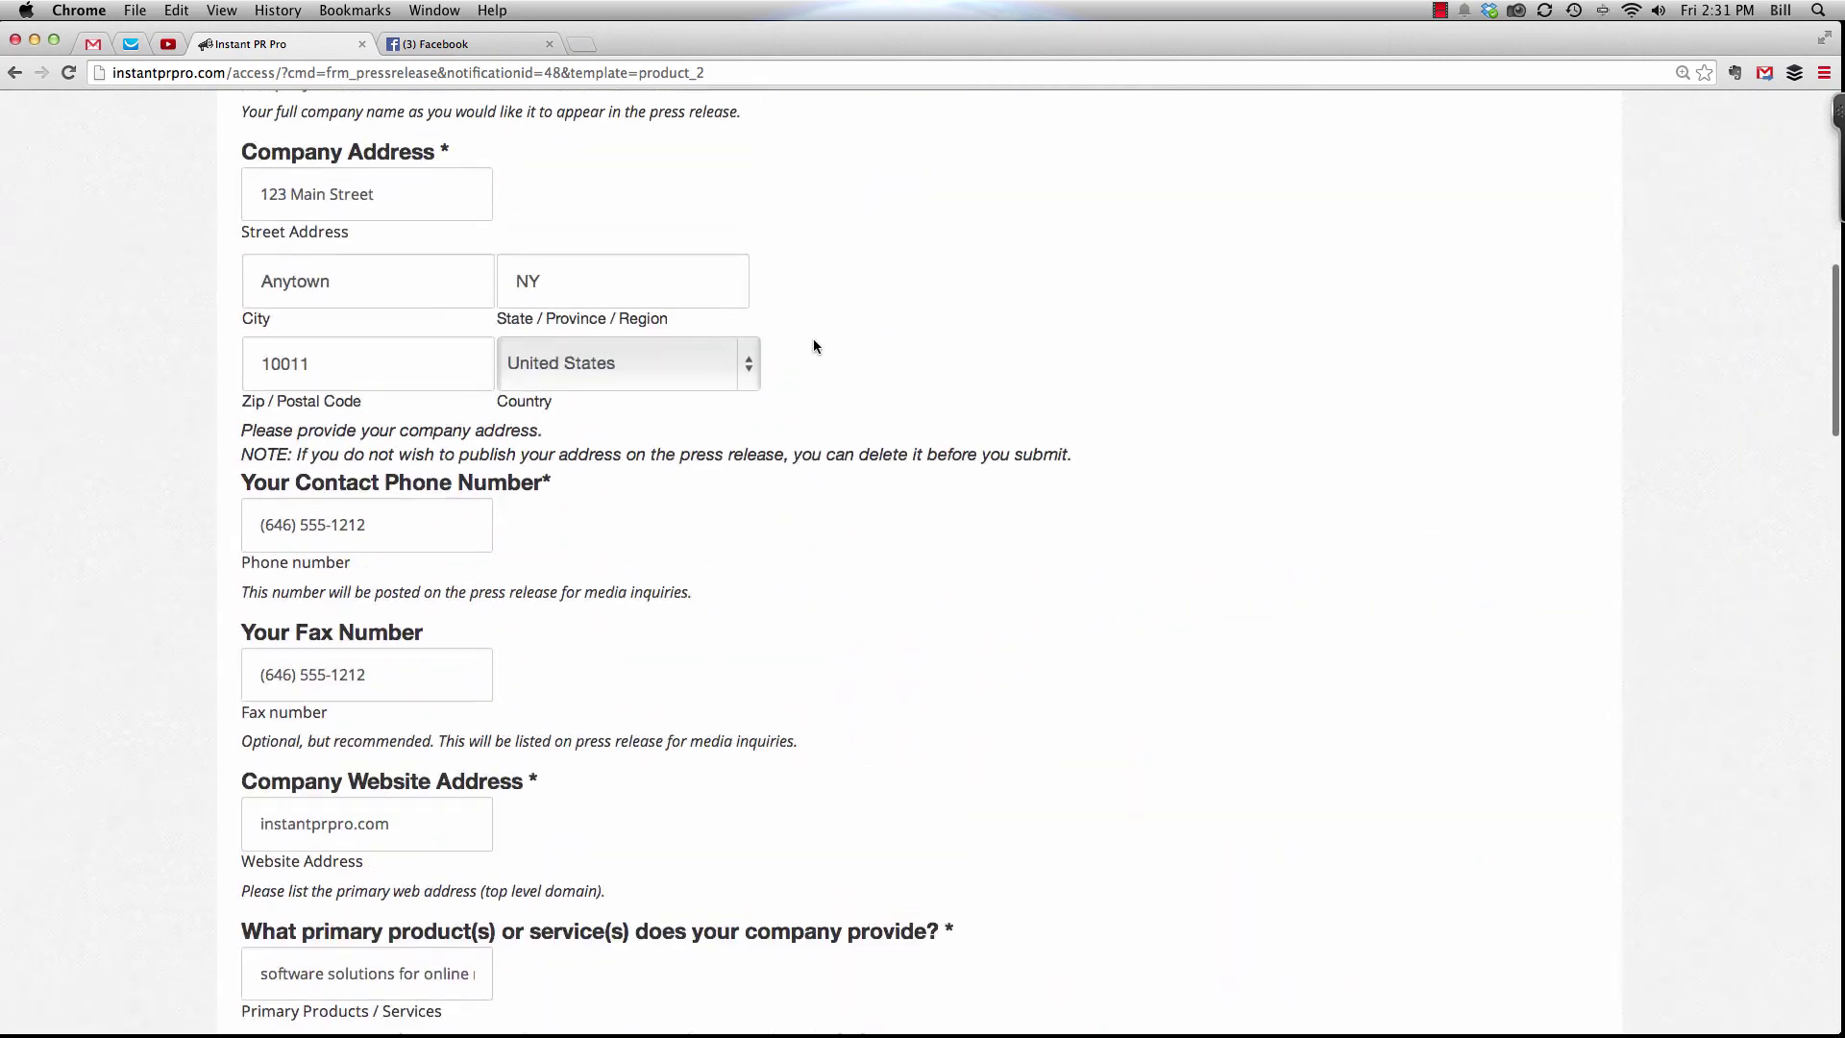
scroll(813, 344, up, 14)
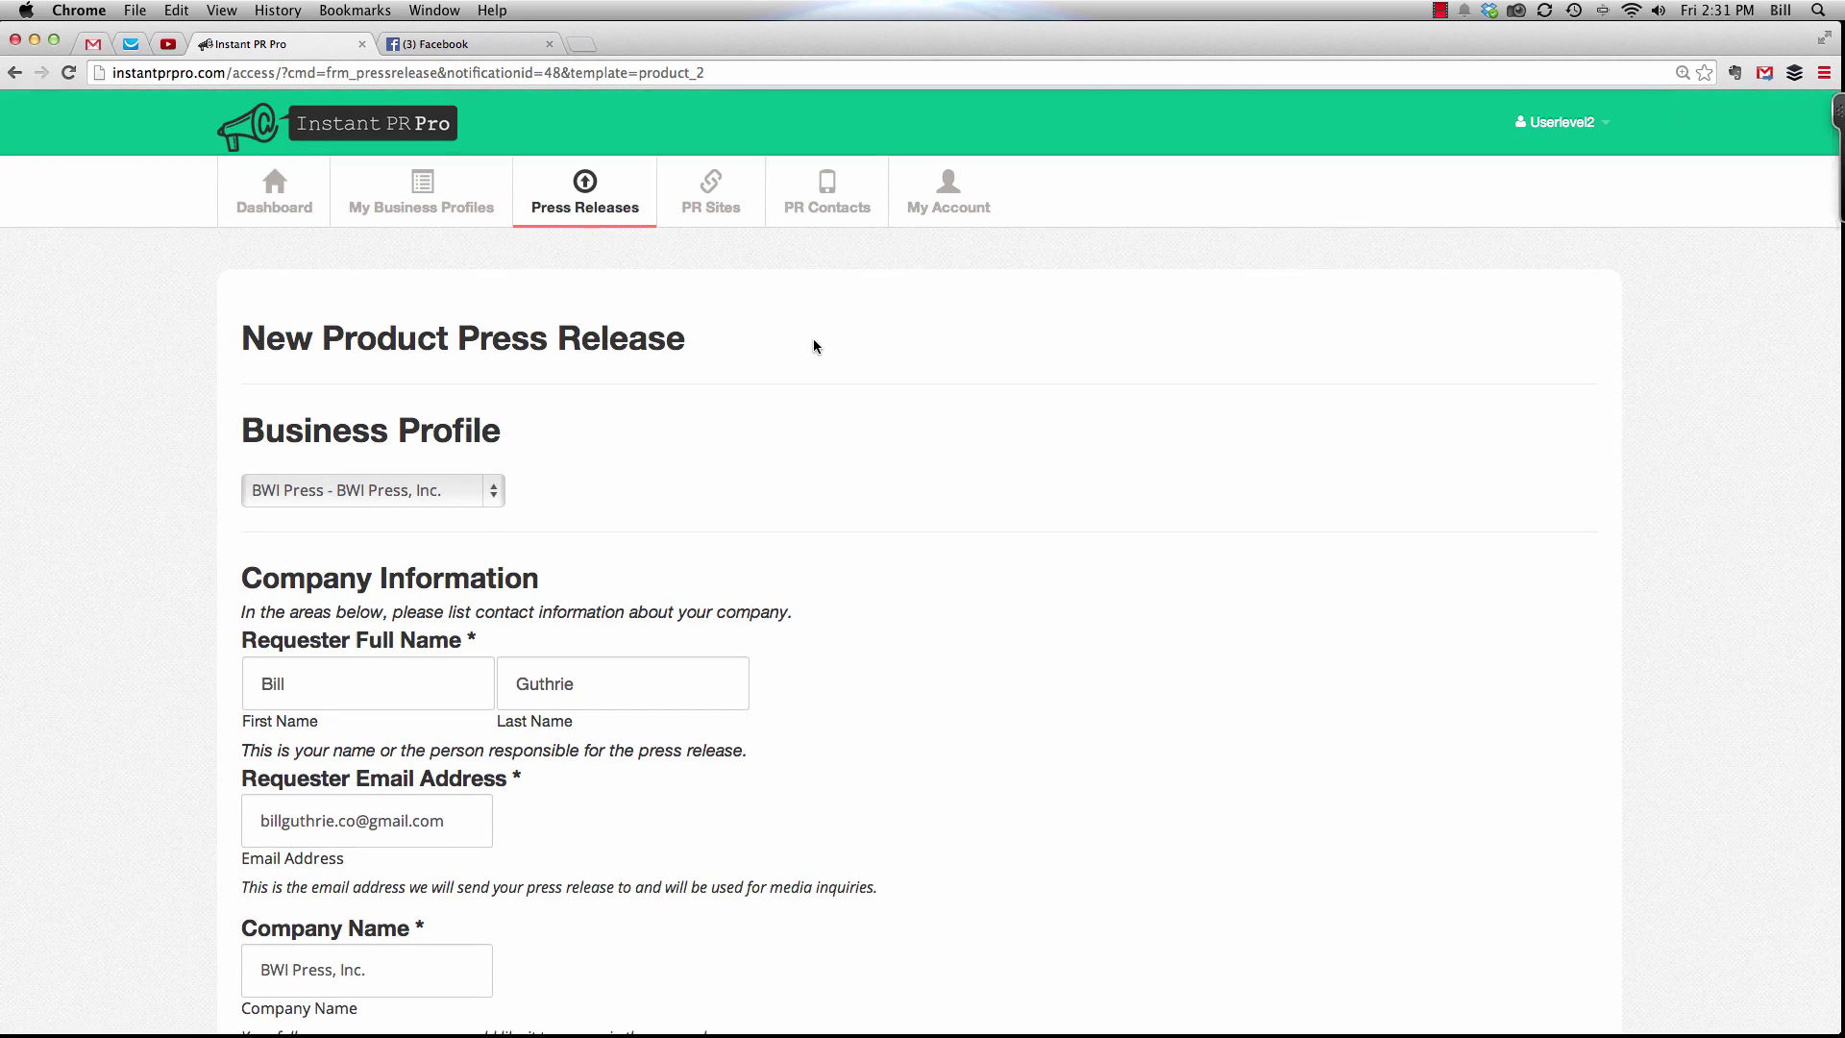
scroll(813, 346, down, 3)
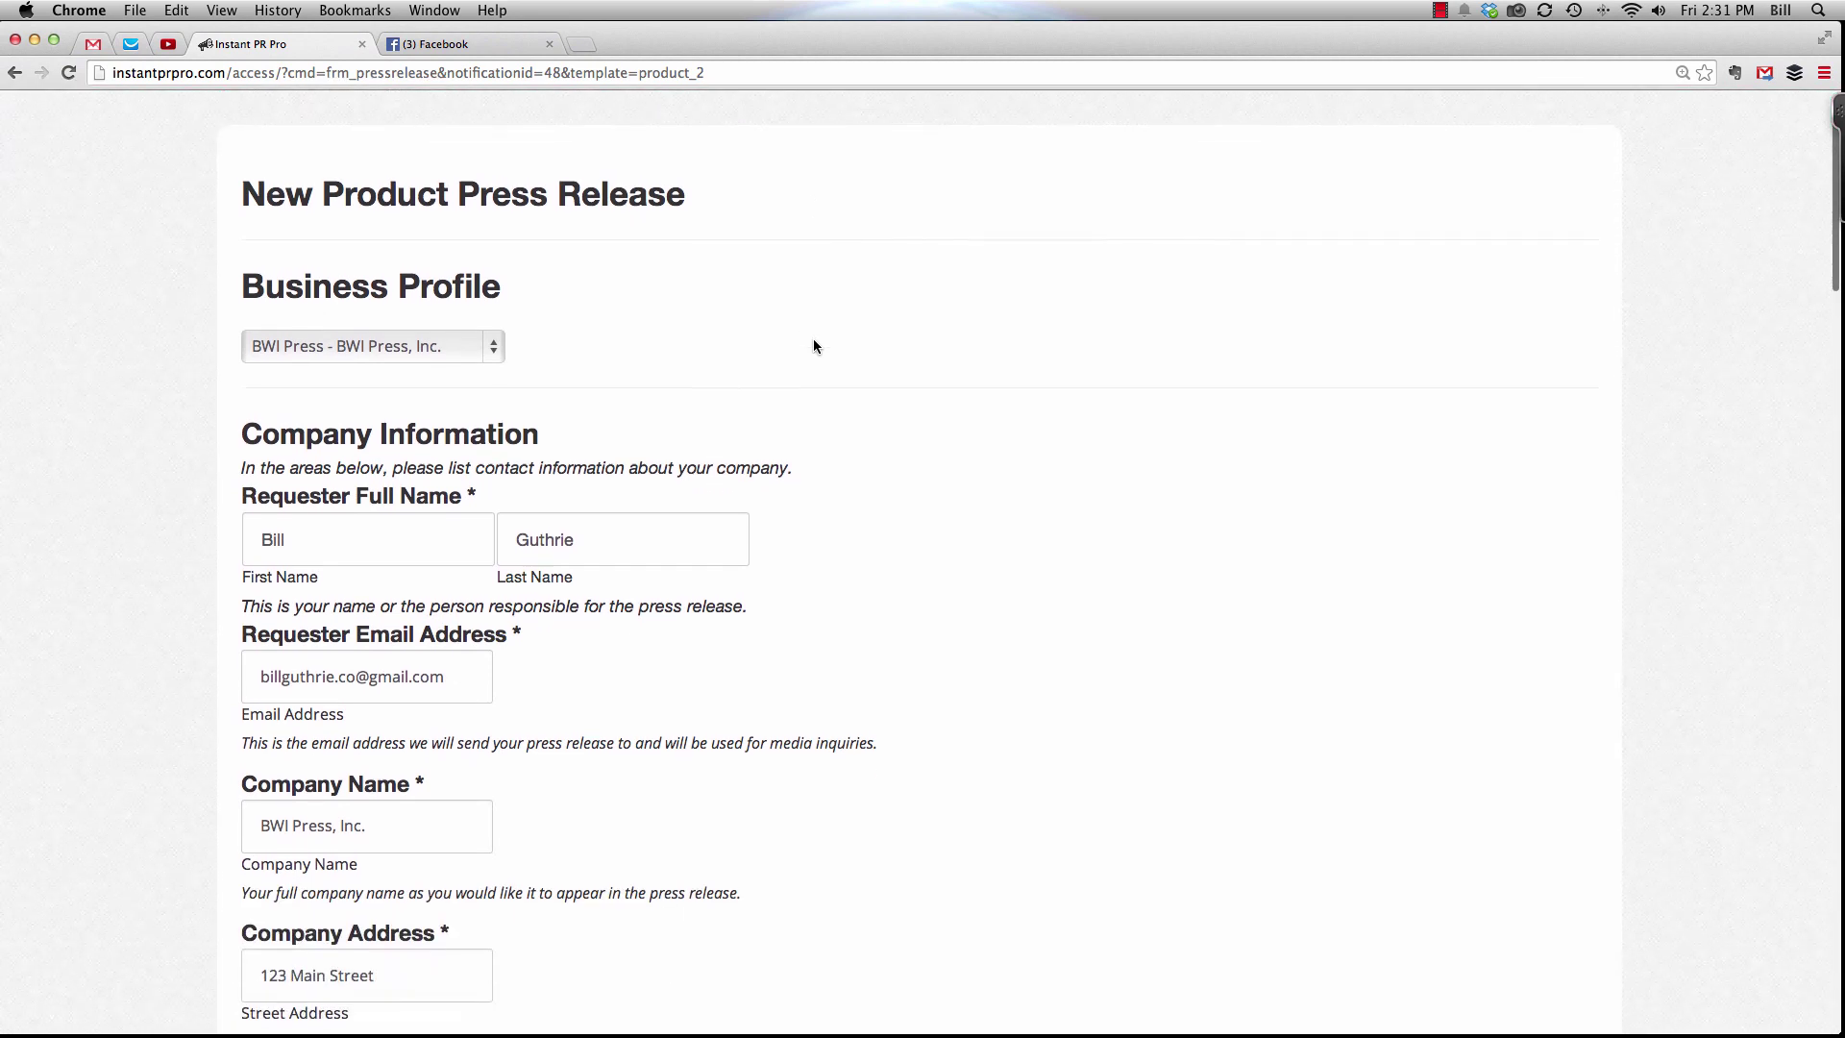